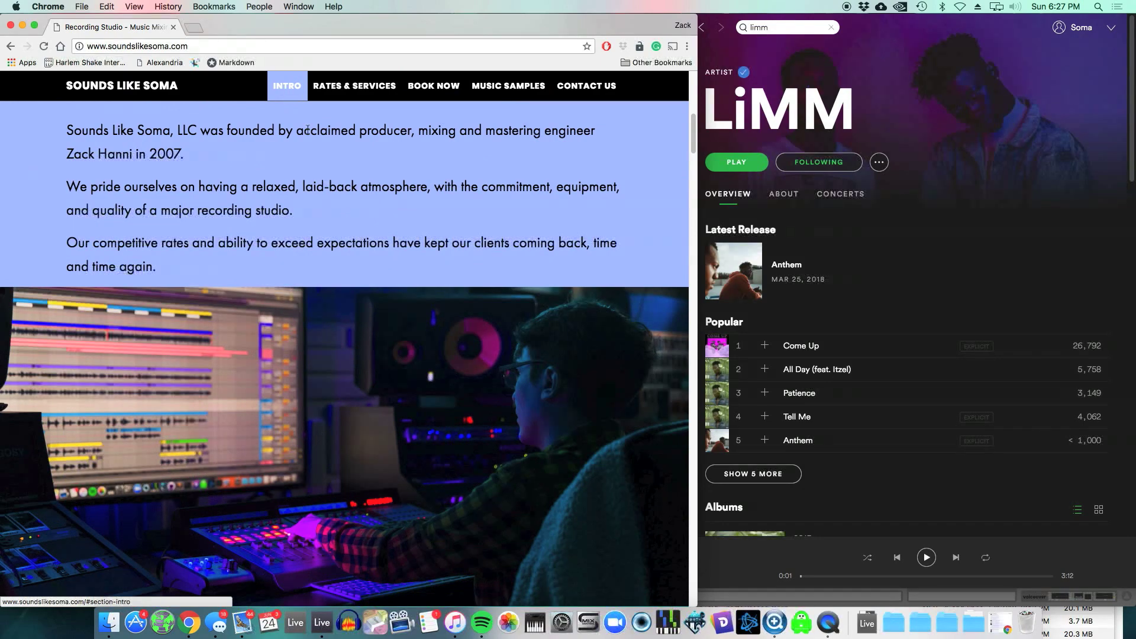
{"action": "scroll", "coordinate": [387, 271], "scroll_direction": "up", "scroll_amount": 10}
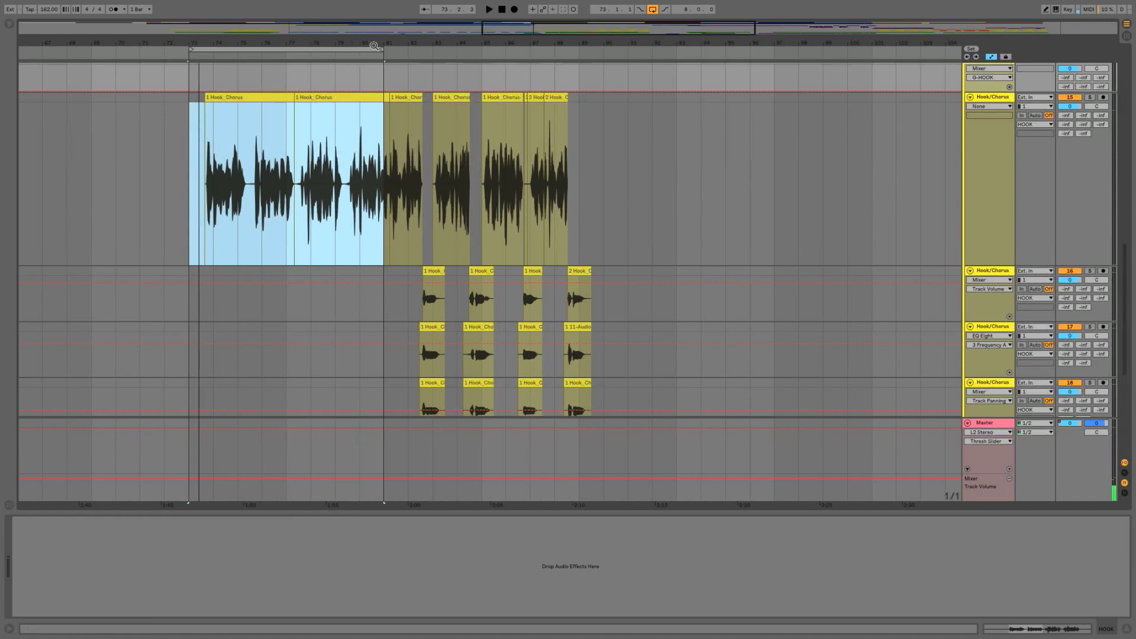
- Extend the arrangement loop to 16 bars starting at 73.1.1, covering the second hook, and start playback
{"action": "left_click_drag", "start_coordinate": [381, 49], "coordinate": [581, 50]}
{"action": "scroll", "coordinate": [572, 178], "scroll_direction": "up", "scroll_amount": 5}
{"action": "key", "text": "space"}
{"action": "scroll", "coordinate": [584, 101], "scroll_direction": "down", "scroll_amount": 5}
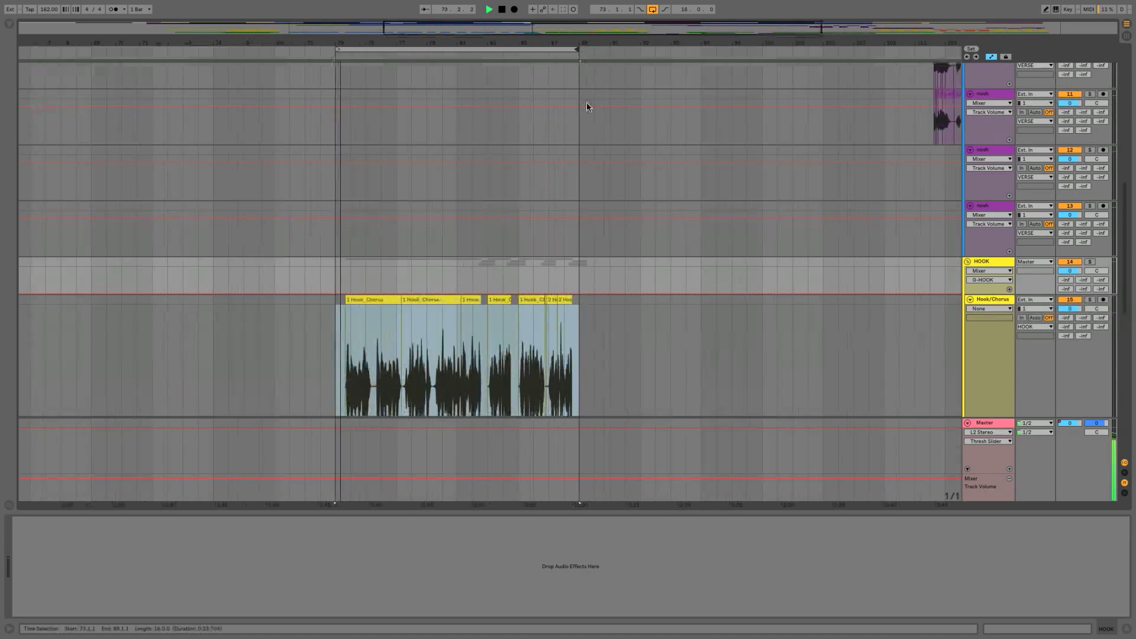
- Reduce the lead Hook/Chorus track's height, look over the arrangement's other tracks and zoom in on the looped hook
{"action": "scroll", "coordinate": [684, 248], "scroll_direction": "down", "scroll_amount": 5}
{"action": "scroll", "coordinate": [684, 248], "scroll_direction": "up", "scroll_amount": 2}
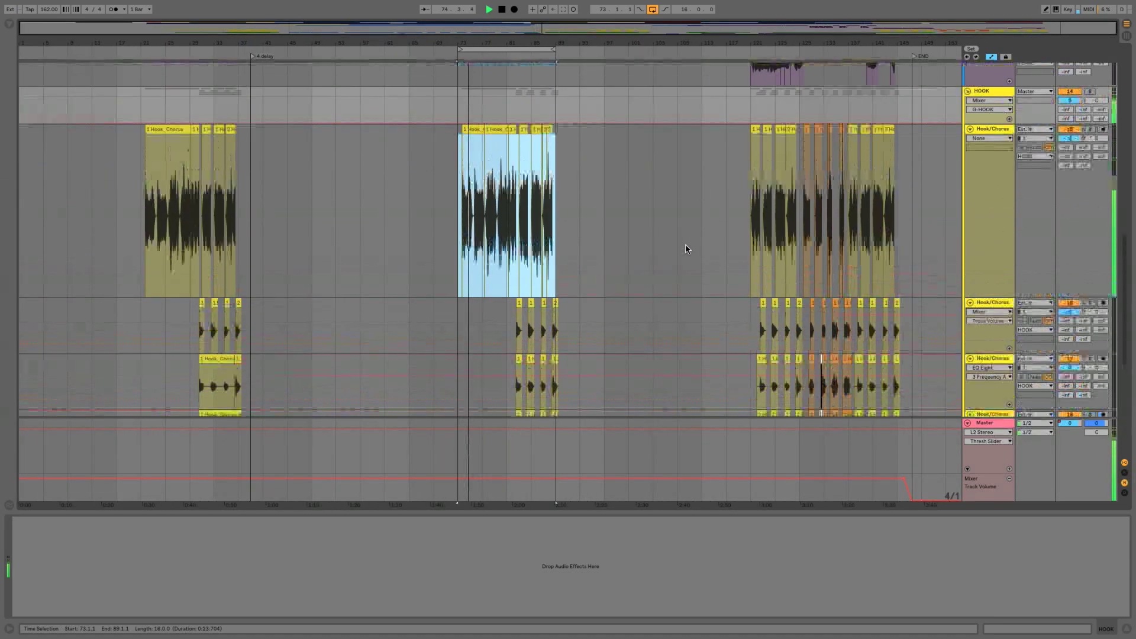
{"action": "left_click_drag", "start_coordinate": [1023, 298], "coordinate": [1001, 188]}
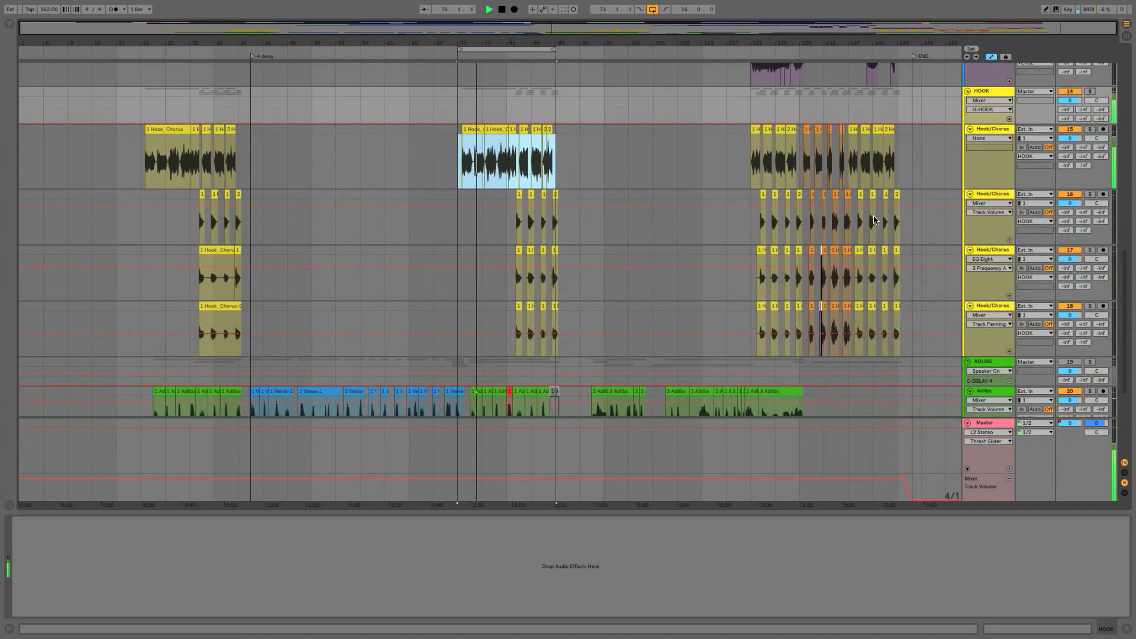
{"action": "scroll", "coordinate": [676, 253], "scroll_direction": "up", "scroll_amount": 10}
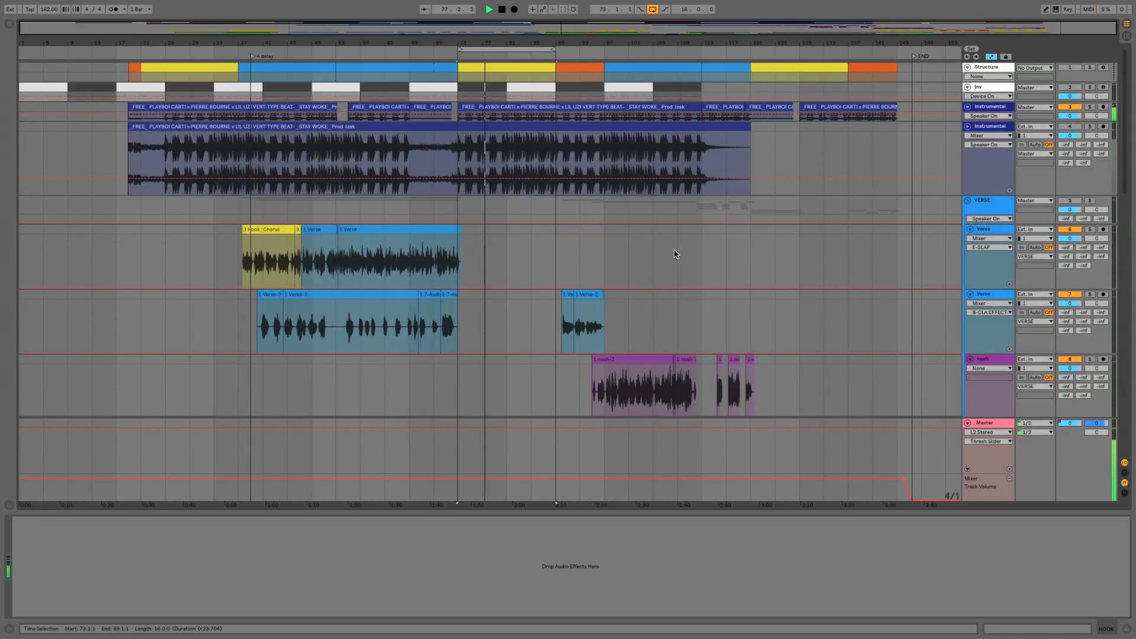
{"action": "scroll", "coordinate": [676, 253], "scroll_direction": "down", "scroll_amount": 12}
{"action": "key", "text": "z"}
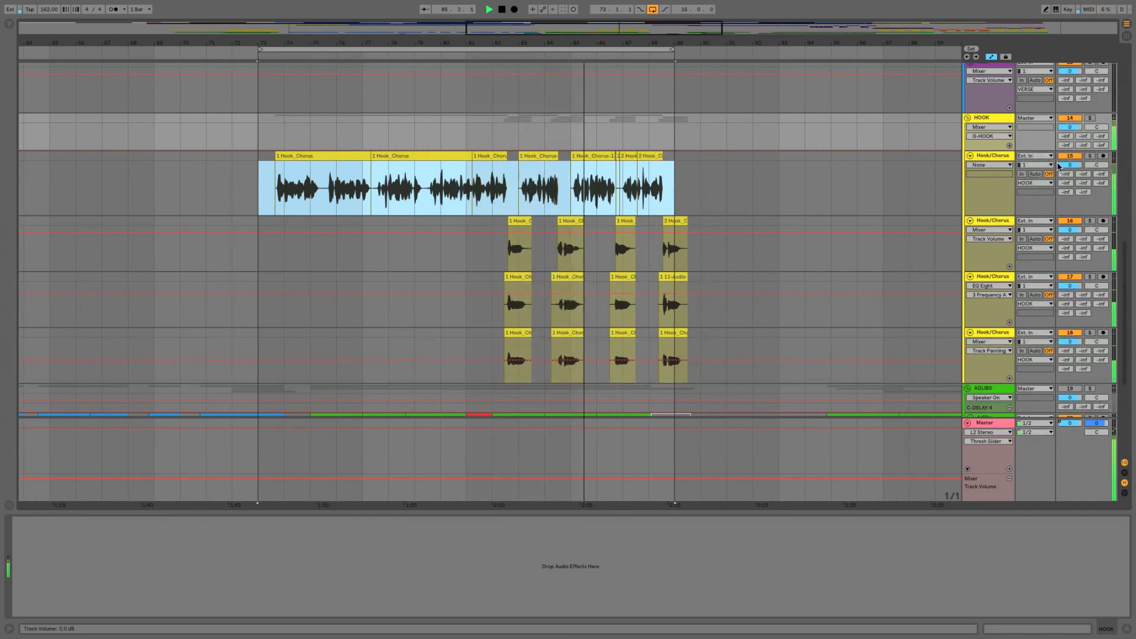
- Solo the lead Hook/Chorus track and select it to show its device chain
{"action": "left_click", "coordinate": [1089, 157]}
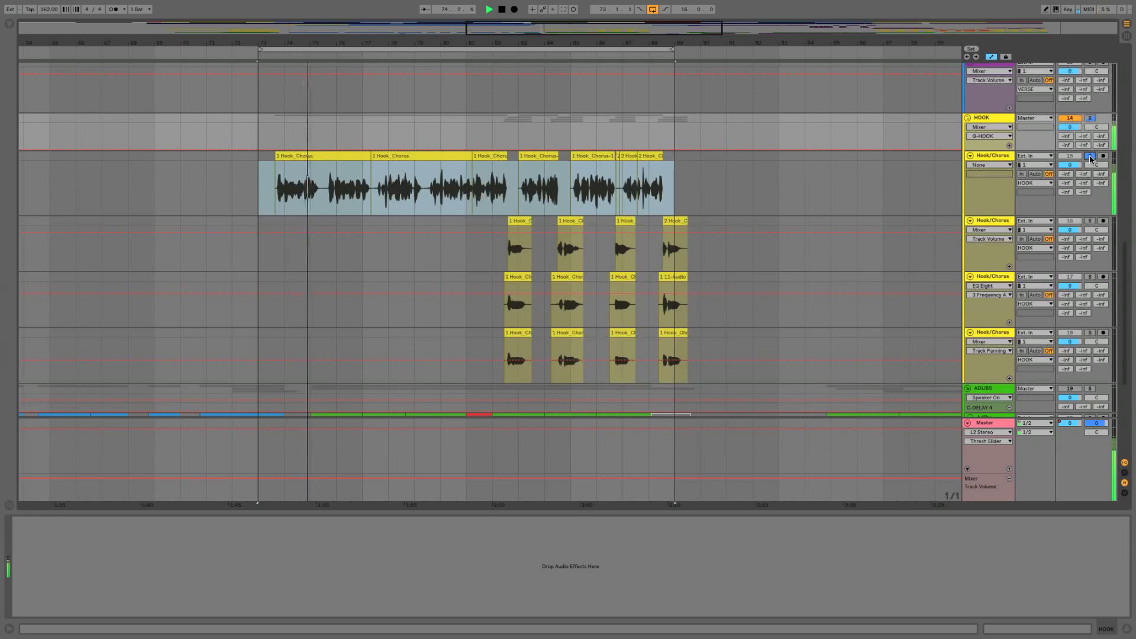
{"action": "left_click", "coordinate": [985, 157]}
{"action": "key", "text": "shift+Tab"}
{"action": "key", "text": "shift+Tab"}
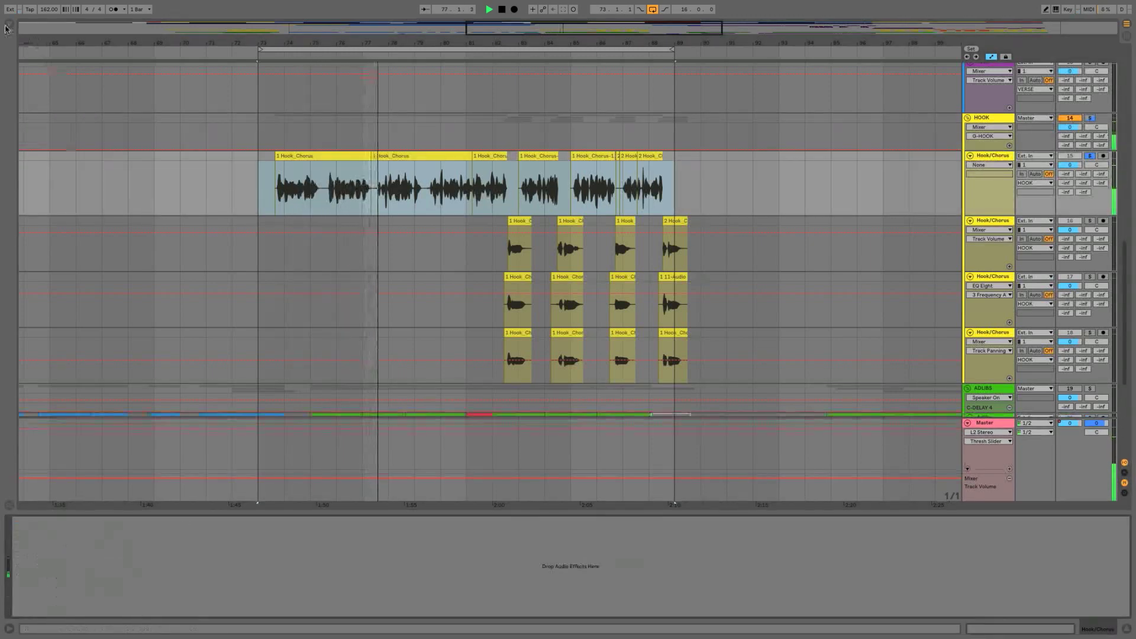
- Add an EQ Eight to the lead Hook/Chorus track and move its second band to about 1.59 kHz
{"action": "left_click", "coordinate": [9, 24]}
{"action": "left_click", "coordinate": [35, 108]}
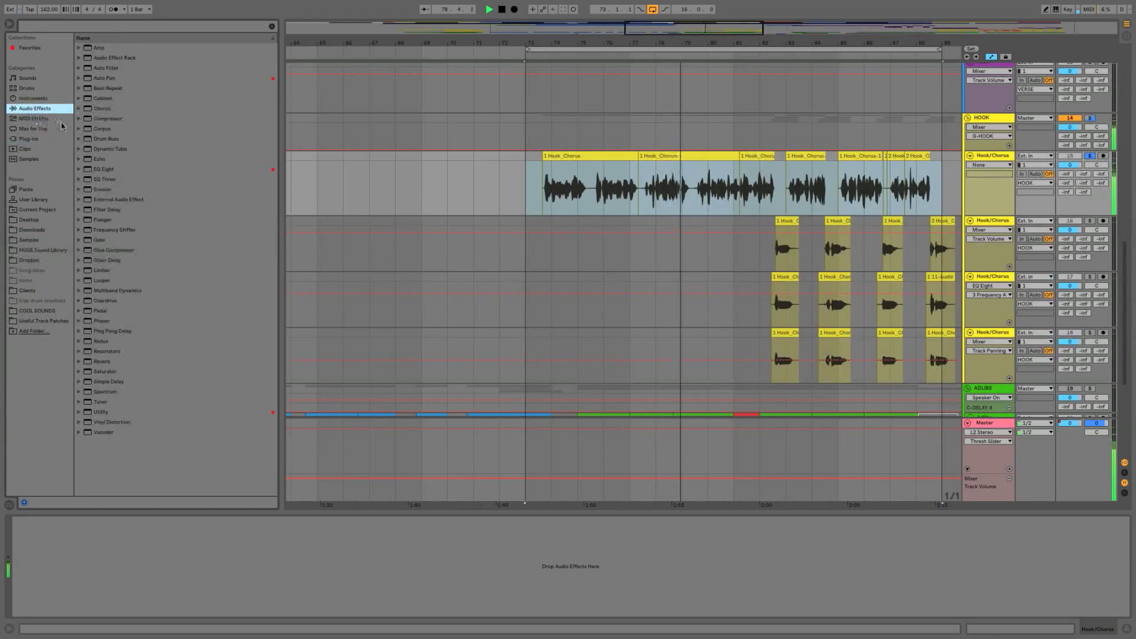
{"action": "double_click", "coordinate": [98, 169]}
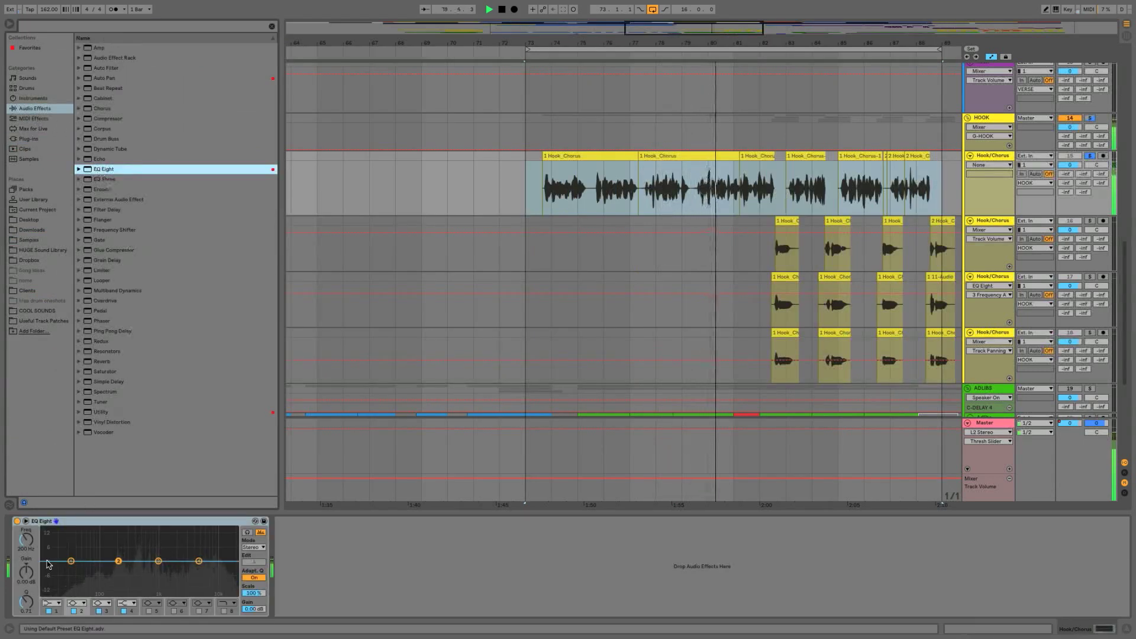
{"action": "left_click_drag", "start_coordinate": [118, 561], "coordinate": [169, 561]}
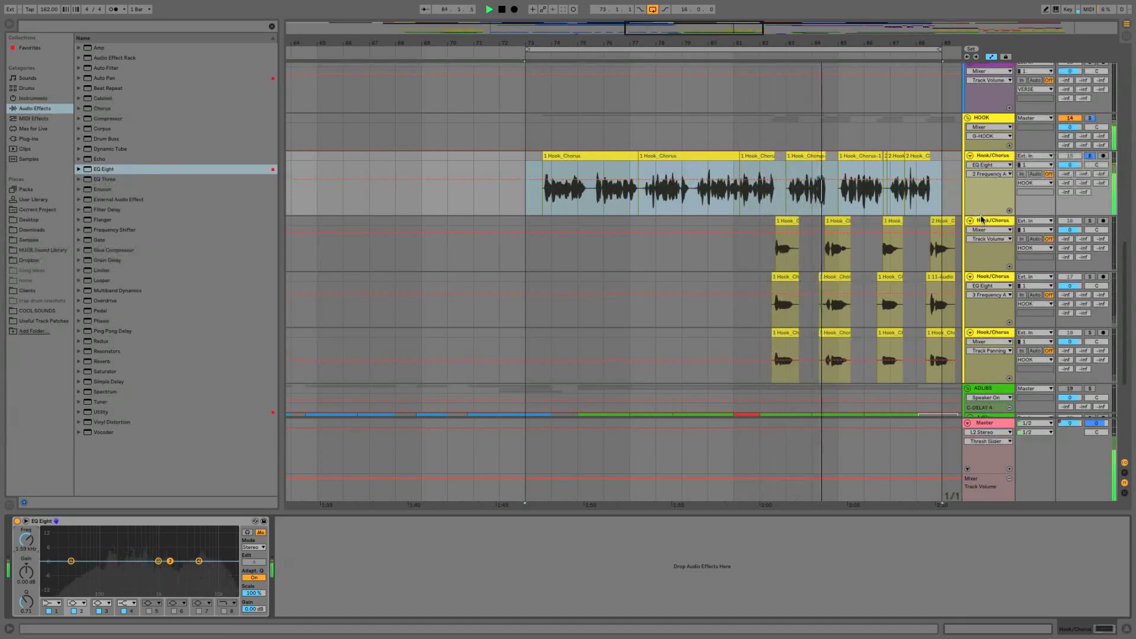
- Enlarge the lead Hook/Chorus track's height and zoom in on its clip at bar 85
{"action": "left_click_drag", "start_coordinate": [979, 214], "coordinate": [974, 274]}
{"action": "scroll", "coordinate": [677, 182], "scroll_direction": "right", "scroll_amount": 5}
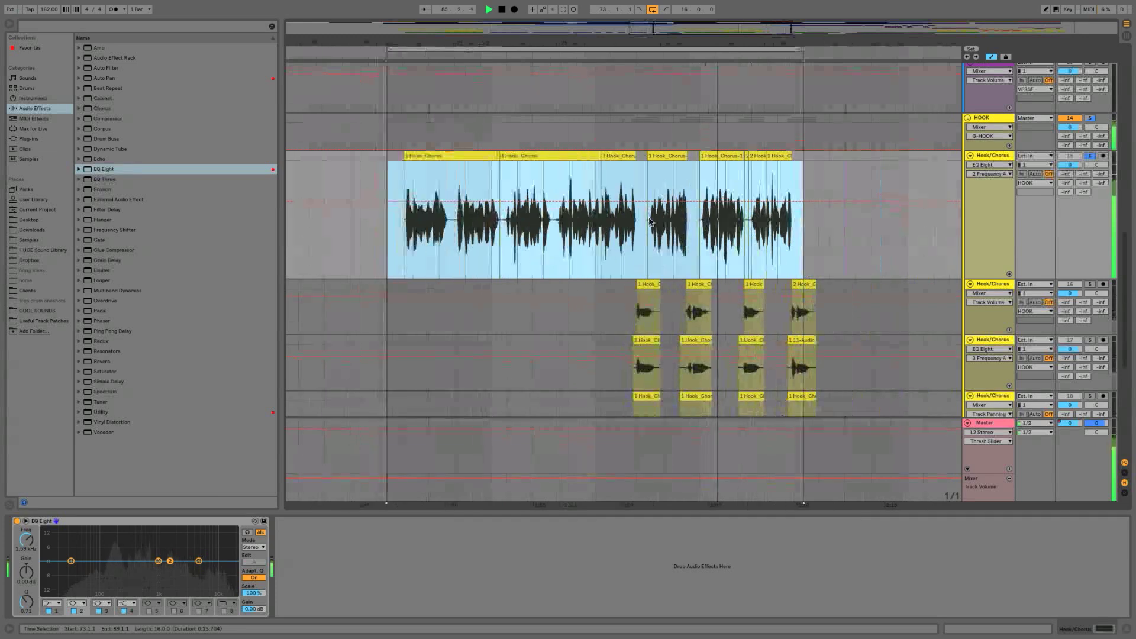
{"action": "left_click", "coordinate": [704, 179]}
{"action": "scroll", "coordinate": [700, 182], "scroll_direction": "up", "scroll_amount": 5}
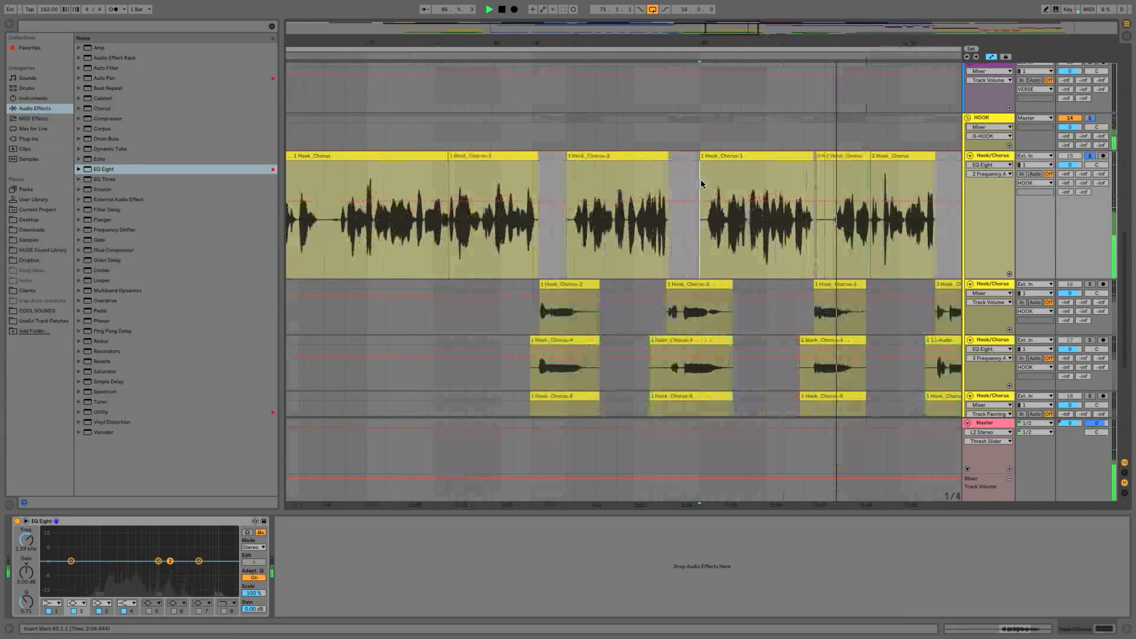
- Split out the lead hook passage from about 85.4 to 86.1, and cut it again right before its loud second phrase
{"action": "left_click", "coordinate": [748, 179]}
{"action": "left_click_drag", "start_coordinate": [748, 177], "coordinate": [769, 177]}
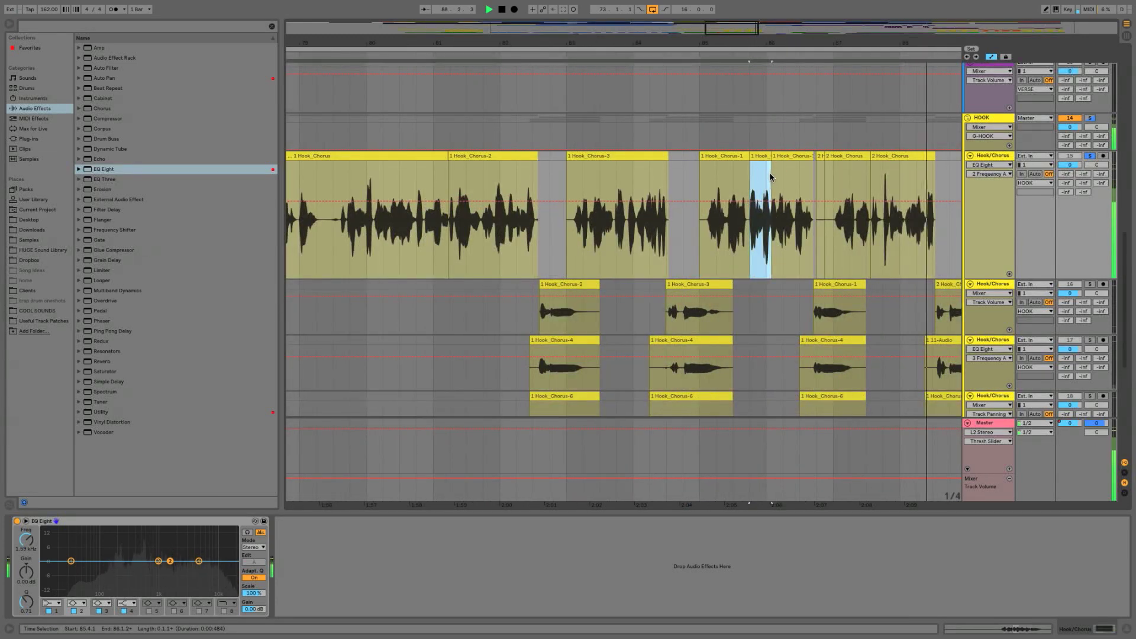
{"action": "scroll", "coordinate": [769, 177], "scroll_direction": "up", "scroll_amount": 2}
{"action": "scroll", "coordinate": [769, 177], "scroll_direction": "up", "scroll_amount": 4}
{"action": "left_click", "coordinate": [776, 177]}
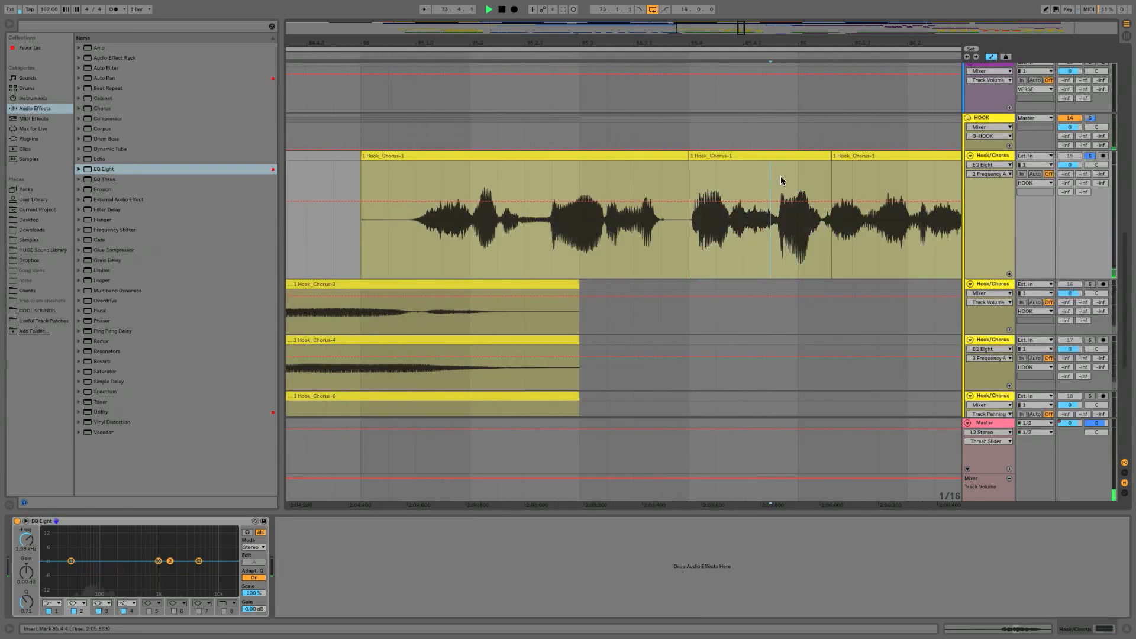
{"action": "key", "text": "super+e"}
{"action": "left_click_drag", "start_coordinate": [772, 155], "coordinate": [778, 156]}
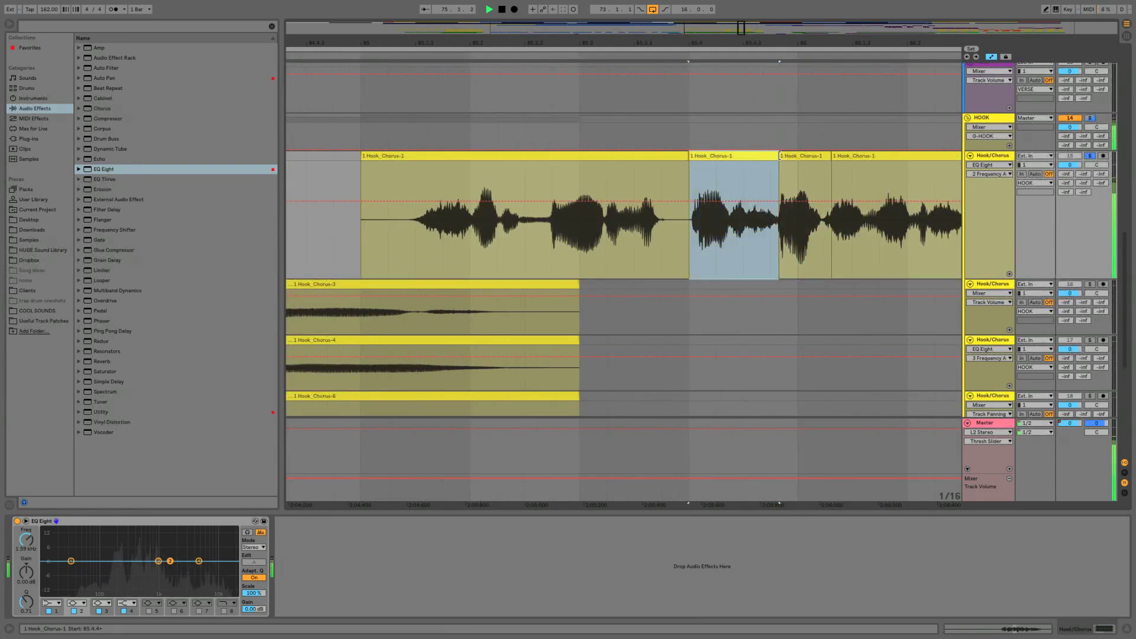
- Lower the split-off loud phrase's clip gain to 2.94 dB and crossfade its edges into the neighbouring clips
{"action": "double_click", "coordinate": [801, 155]}
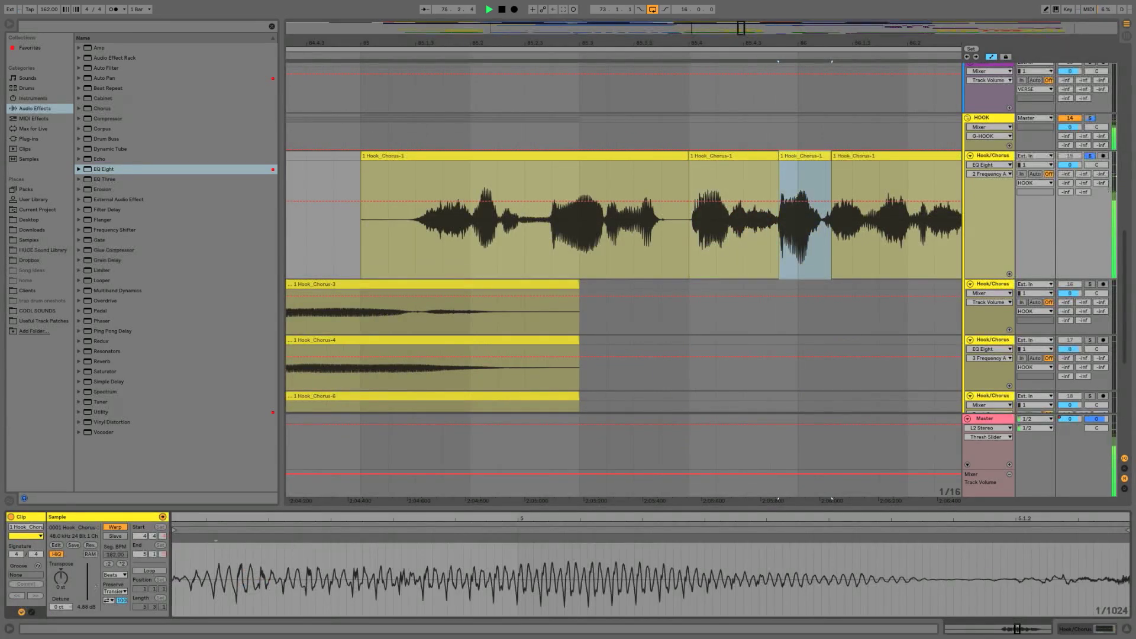
{"action": "key", "text": "a"}
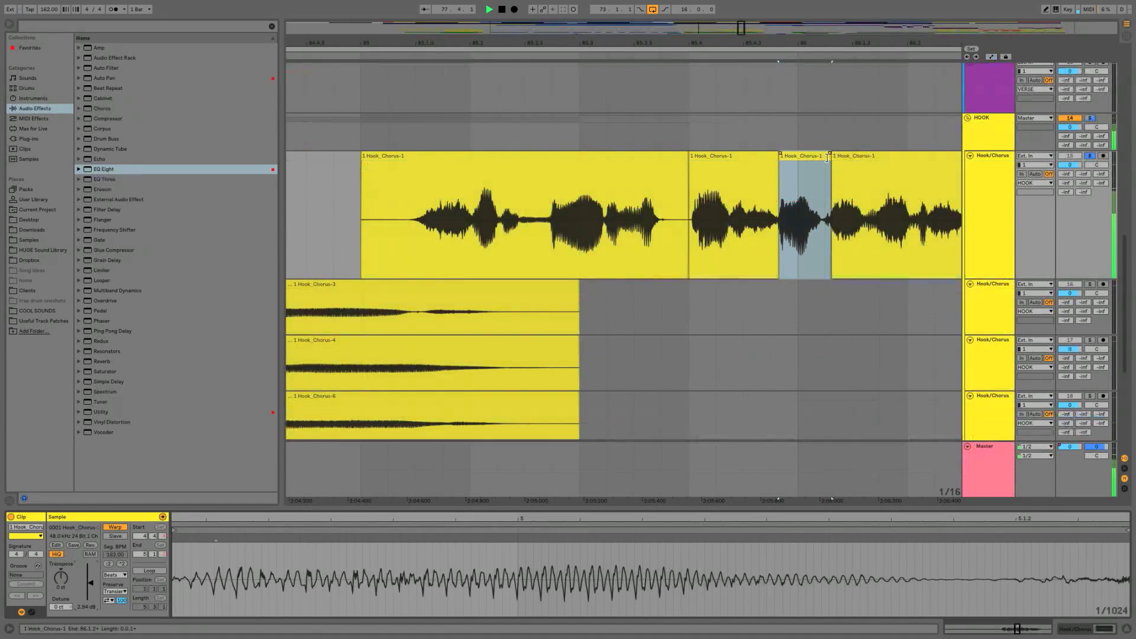
{"action": "left_click_drag", "start_coordinate": [829, 155], "coordinate": [773, 153]}
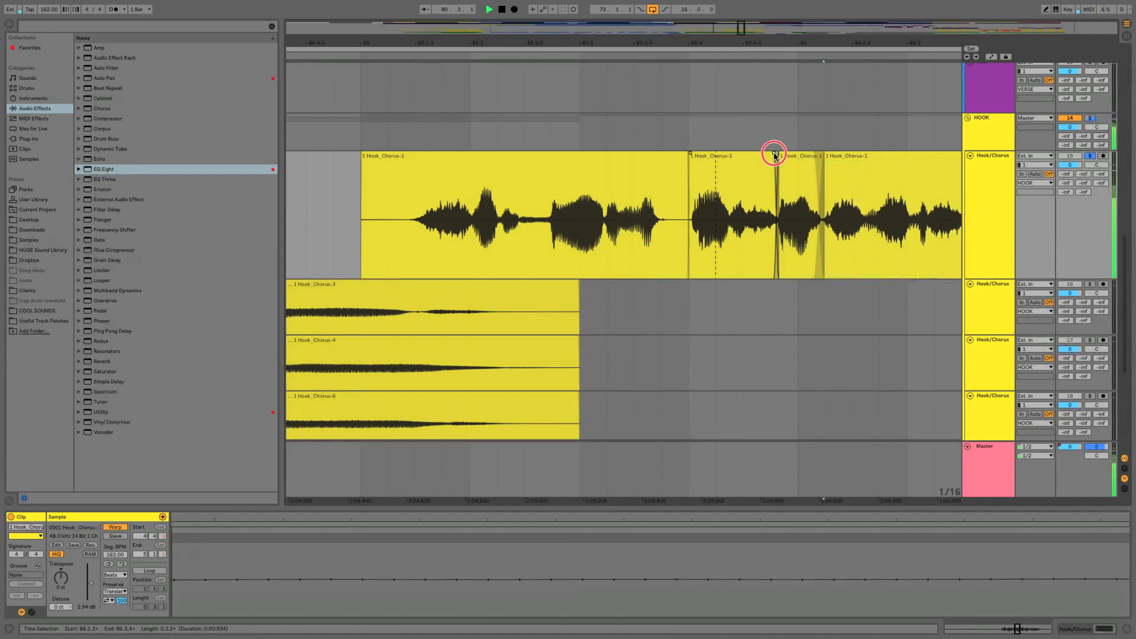
- Split the preceding clip at 85.4.3, pull the cut back to the end of its first syllable and try adjusting that piece's gain
{"action": "left_click", "coordinate": [729, 260]}
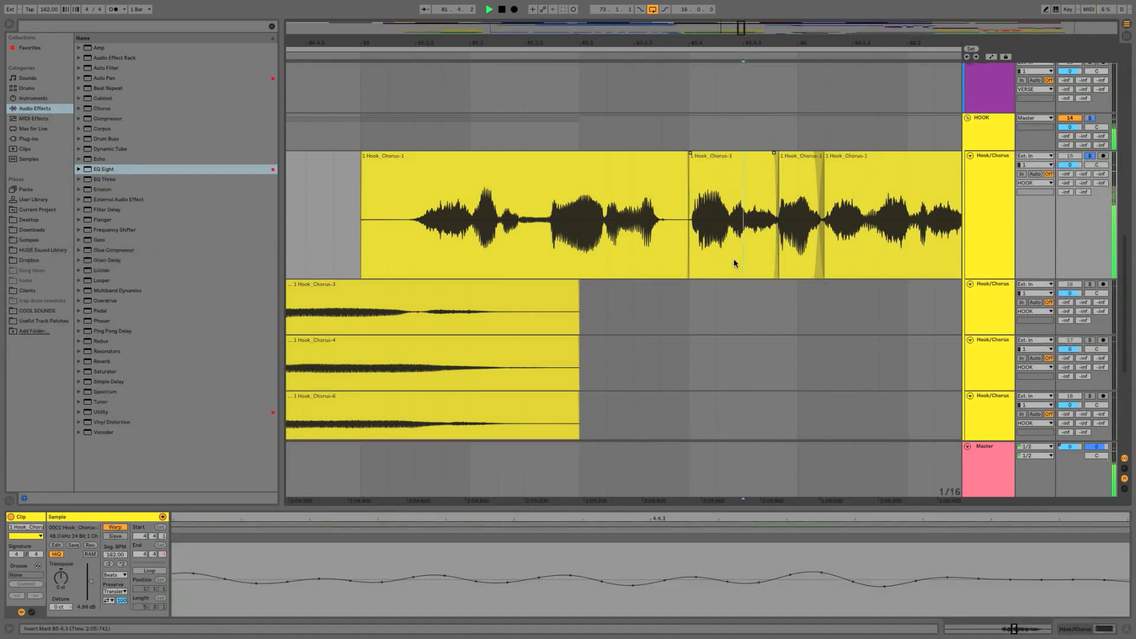
{"action": "key", "text": "ctrl+e"}
{"action": "left_click_drag", "start_coordinate": [744, 158], "coordinate": [731, 159]}
{"action": "left_click", "coordinate": [714, 157]}
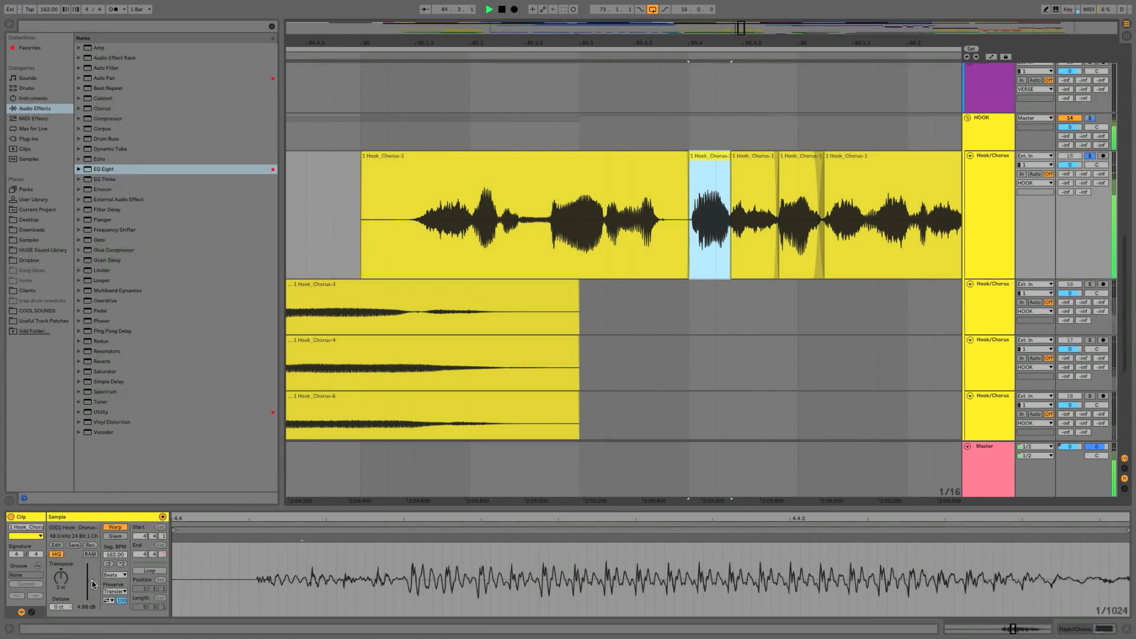
{"action": "left_click_drag", "start_coordinate": [91, 582], "coordinate": [92, 584]}
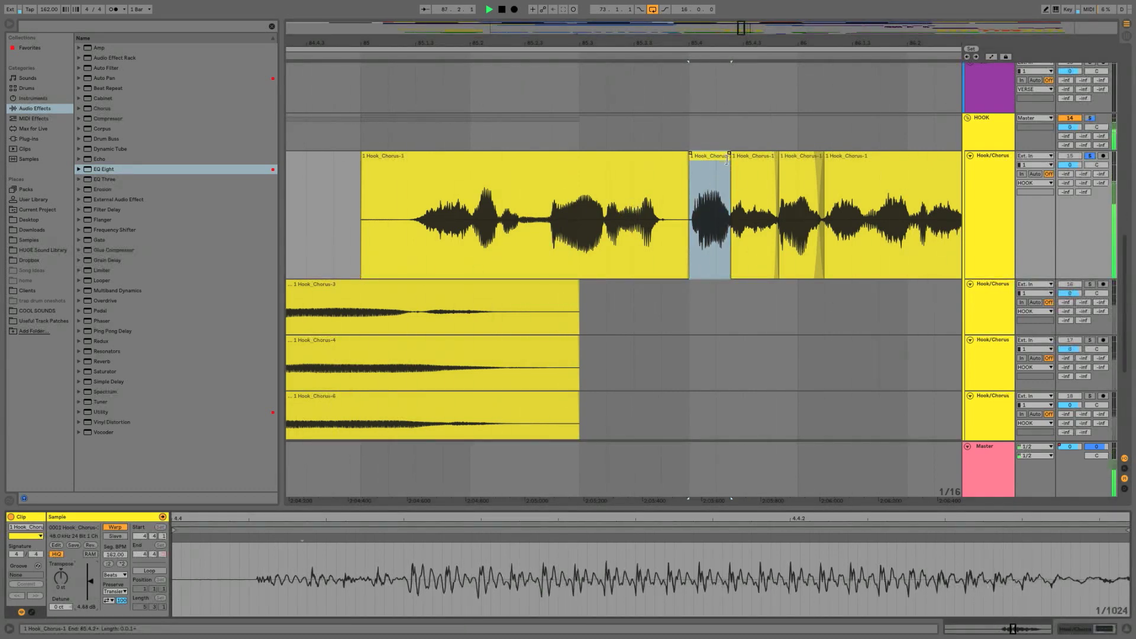
- Undo the splits, crossfades and gain changes on the lead hook clip and show the automation lanes again
{"action": "key", "text": "super+z"}
{"action": "key", "text": "super+z"}
{"action": "key", "text": "super+z"}
{"action": "key", "text": "super+z"}
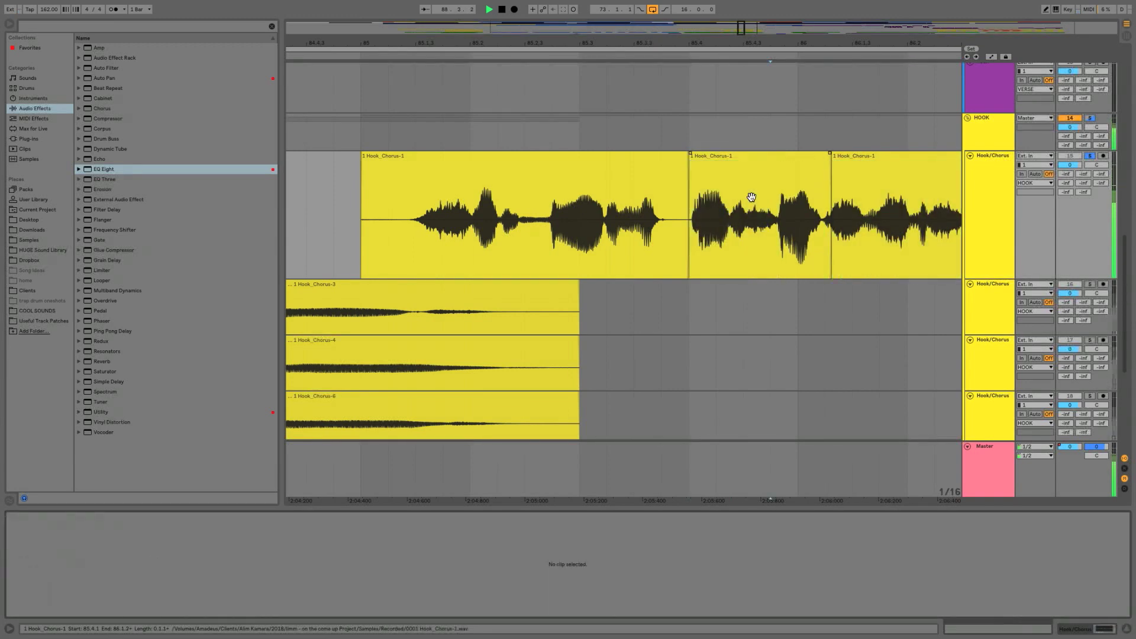
{"action": "left_click", "coordinate": [628, 272]}
{"action": "key", "text": "minus"}
{"action": "key", "text": "minus"}
{"action": "key", "text": "minus"}
{"action": "key", "text": "minus"}
{"action": "key", "text": "minus"}
{"action": "key", "text": "minus"}
{"action": "key", "text": "minus"}
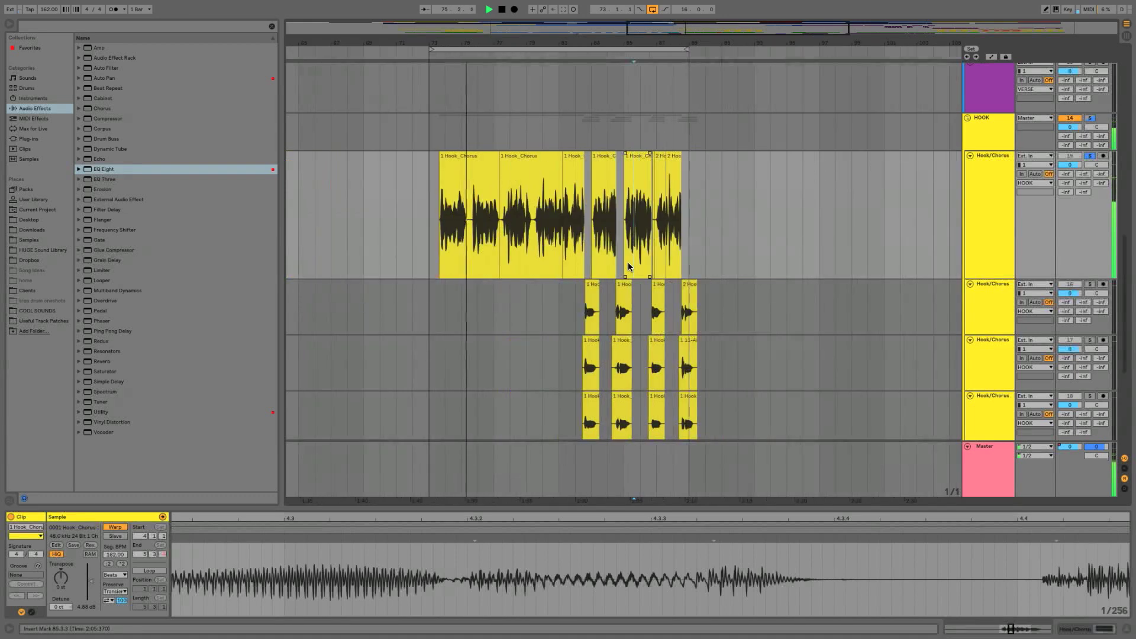
{"action": "key", "text": "a"}
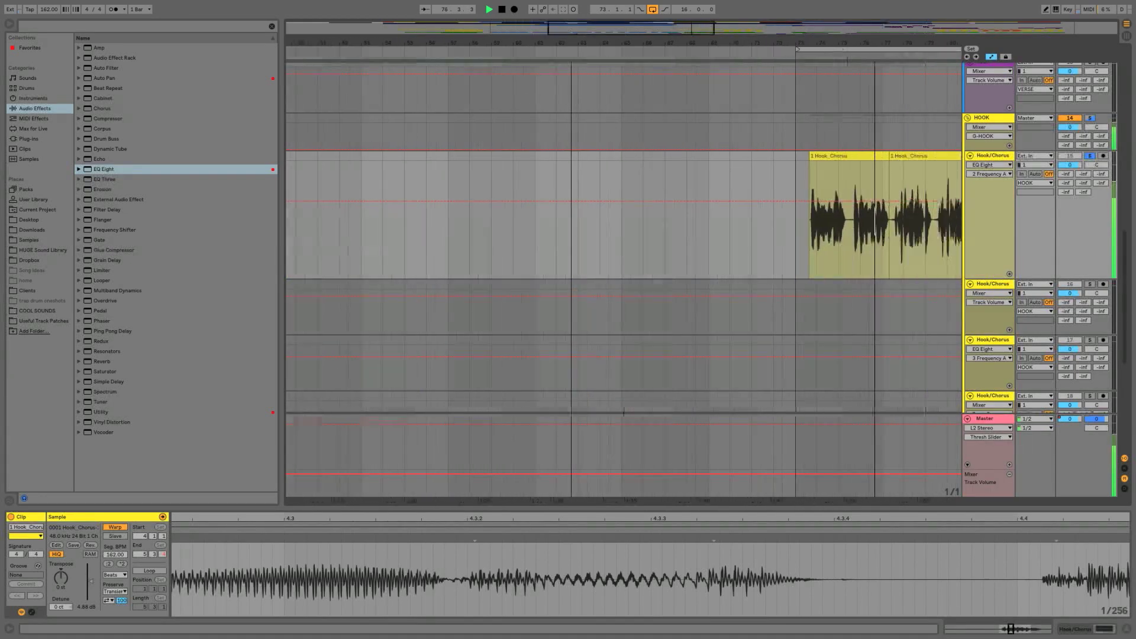
{"action": "left_click_drag", "start_coordinate": [948, 43], "coordinate": [583, 59]}
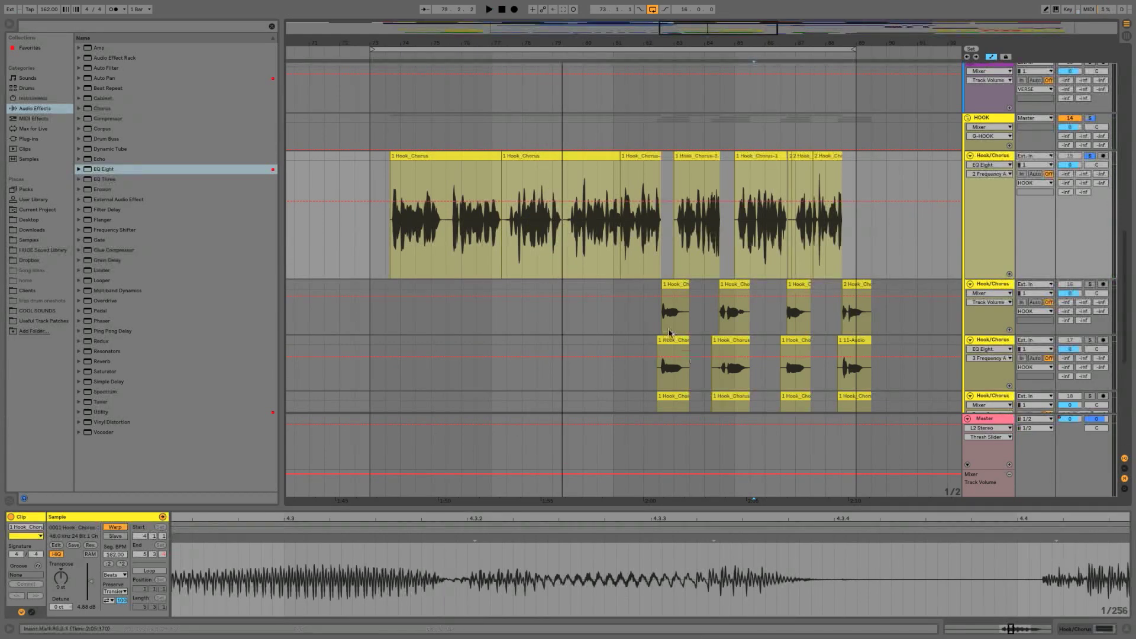
- Examine how the backing vocal clips on the three lower Hook/Chorus tracks line up with each other around bar 82
{"action": "scroll", "coordinate": [669, 332], "scroll_direction": "right", "scroll_amount": 3}
{"action": "scroll", "coordinate": [606, 312], "scroll_direction": "down", "scroll_amount": 3}
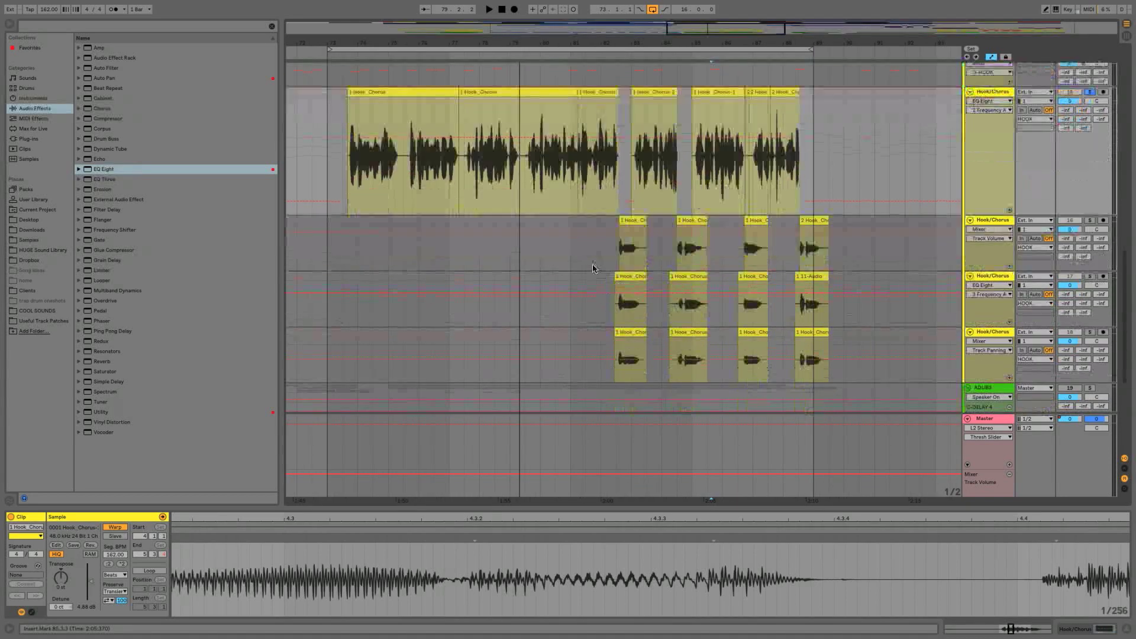
{"action": "left_click_drag", "start_coordinate": [600, 263], "coordinate": [841, 350]}
{"action": "left_click", "coordinate": [608, 254]}
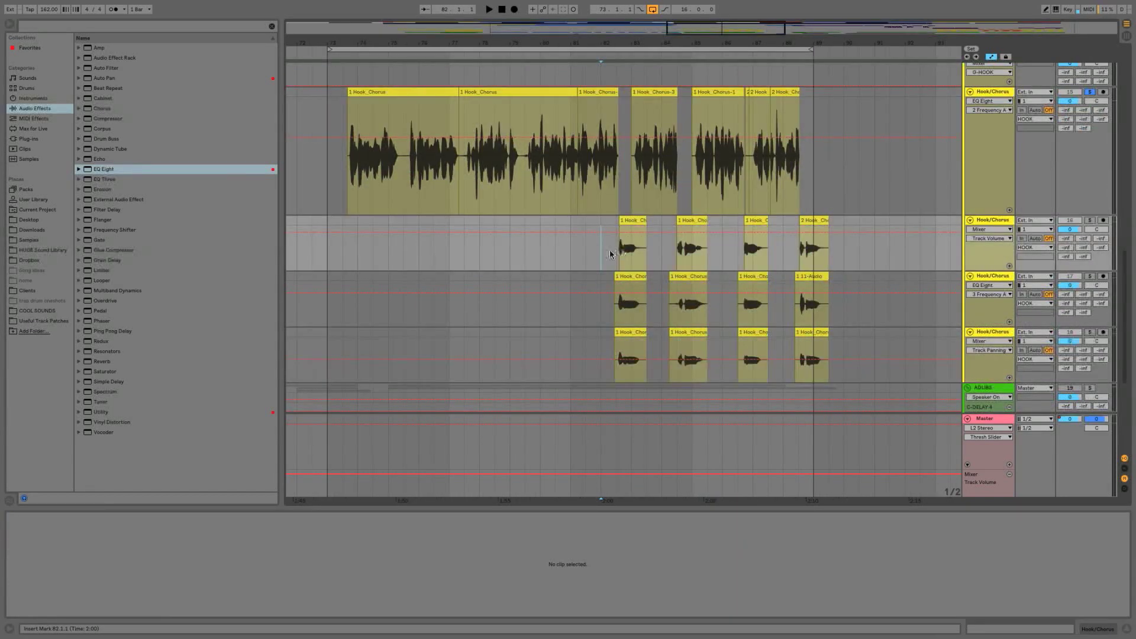
{"action": "scroll", "coordinate": [611, 263], "scroll_direction": "up", "scroll_amount": 10}
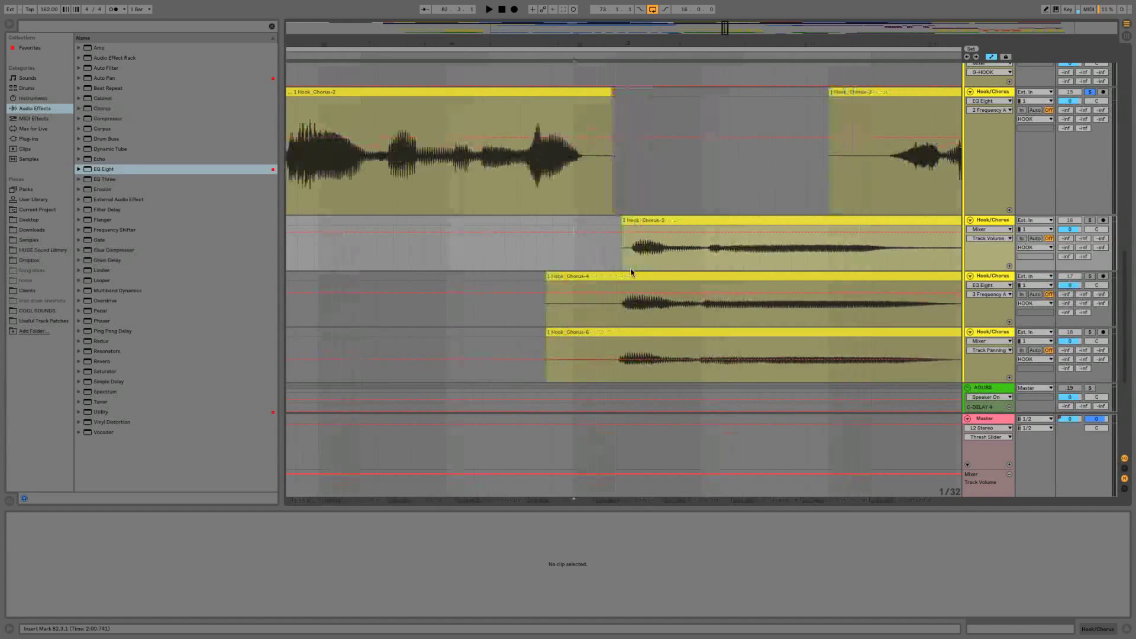
{"action": "scroll", "coordinate": [587, 258], "scroll_direction": "up", "scroll_amount": 2}
{"action": "scroll", "coordinate": [591, 248], "scroll_direction": "down", "scroll_amount": 1}
{"action": "left_click_drag", "start_coordinate": [591, 245], "coordinate": [659, 347]}
{"action": "scroll", "coordinate": [651, 340], "scroll_direction": "right", "scroll_amount": 3}
{"action": "left_click_drag", "start_coordinate": [653, 248], "coordinate": [687, 335]}
{"action": "scroll", "coordinate": [659, 320], "scroll_direction": "right", "scroll_amount": 3}
- Split the first Hook_Chorus-6 backing clip after its opening syllable and crossfade the two pieces
{"action": "left_click", "coordinate": [593, 292]}
{"action": "left_click_drag", "start_coordinate": [584, 264], "coordinate": [593, 266]}
{"action": "left_click_drag", "start_coordinate": [556, 322], "coordinate": [513, 317]}
{"action": "left_click", "coordinate": [523, 367]}
{"action": "left_click", "coordinate": [542, 354]}
{"action": "key", "text": "ctrl+e"}
{"action": "key", "text": "a"}
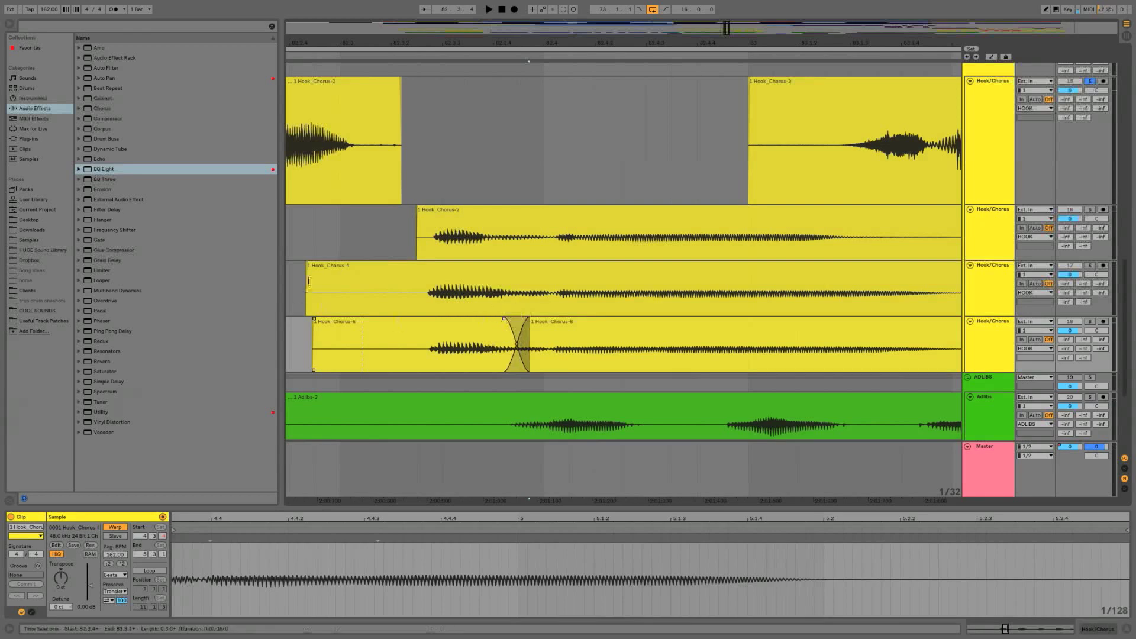
- Trim the silent starts of the first Hook_Chorus-4 and Hook_Chorus-6 clips and cut the silent tails of all three first backing clips
{"action": "left_click_drag", "start_coordinate": [308, 281], "coordinate": [407, 349]}
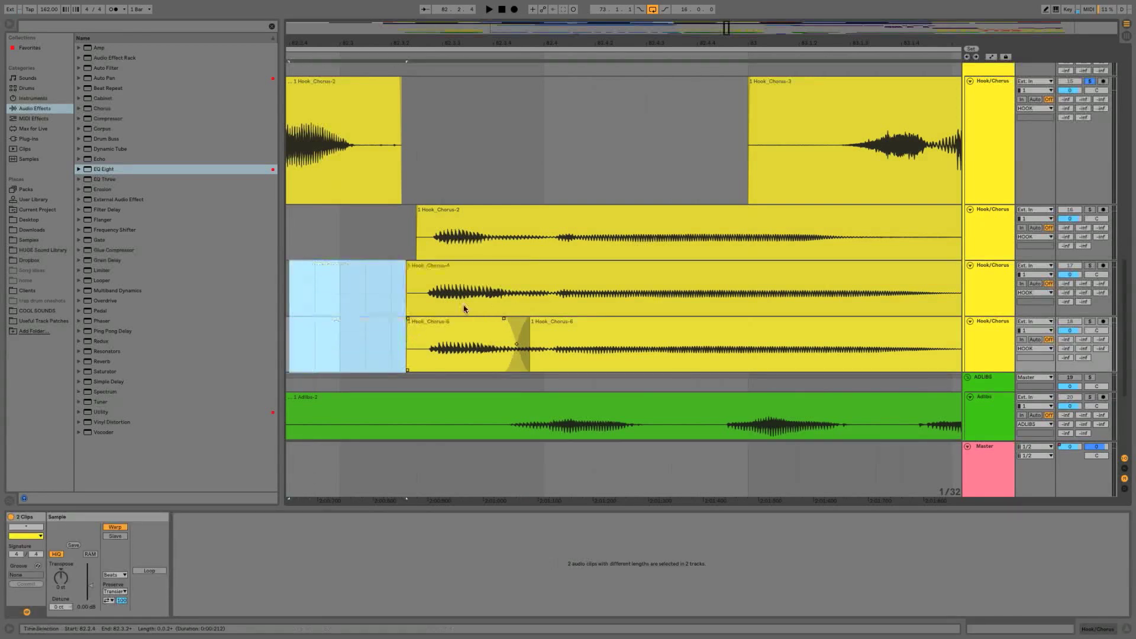
{"action": "scroll", "coordinate": [560, 306], "scroll_direction": "right", "scroll_amount": 8}
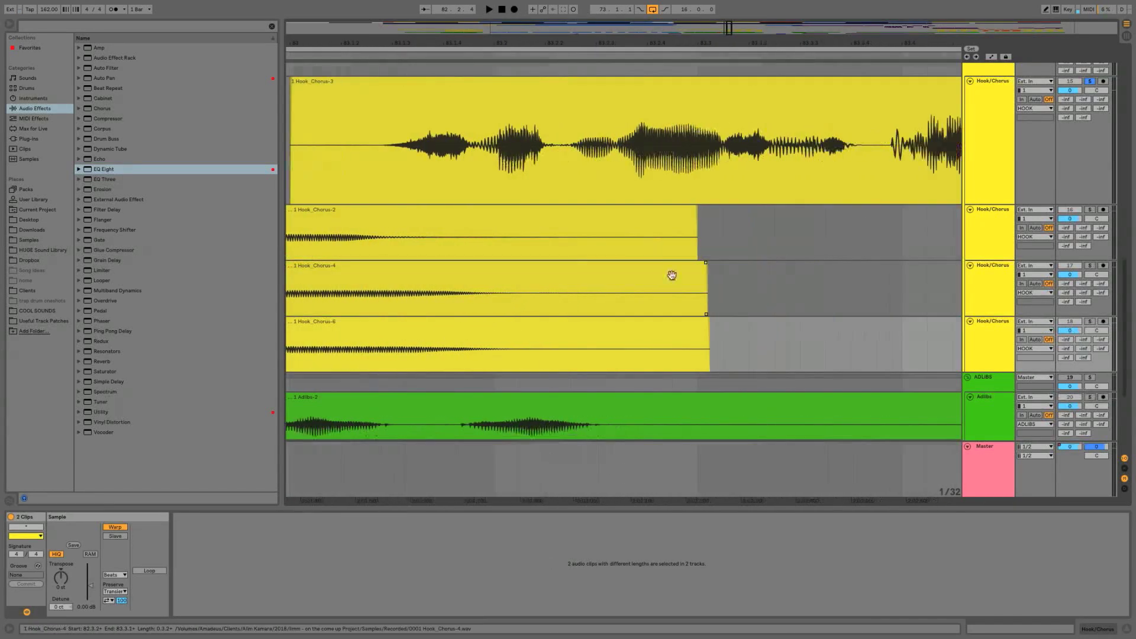
{"action": "left_click", "coordinate": [725, 288]}
{"action": "left_click_drag", "start_coordinate": [725, 287], "coordinate": [581, 357]}
{"action": "key", "text": "Delete"}
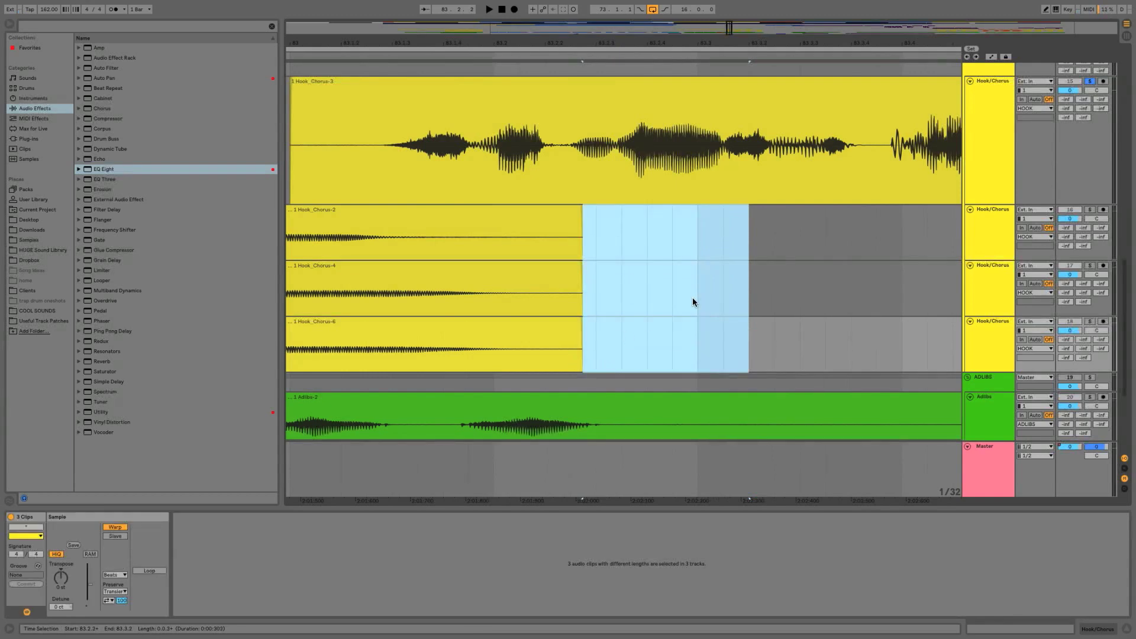
- Delete the silence before the first syllable of the second set of backing clips, across all three backing tracks near bar 84
{"action": "scroll", "coordinate": [692, 298], "scroll_direction": "right", "scroll_amount": 10}
{"action": "scroll", "coordinate": [693, 297], "scroll_direction": "right", "scroll_amount": 8}
{"action": "left_click_drag", "start_coordinate": [392, 234], "coordinate": [640, 355]}
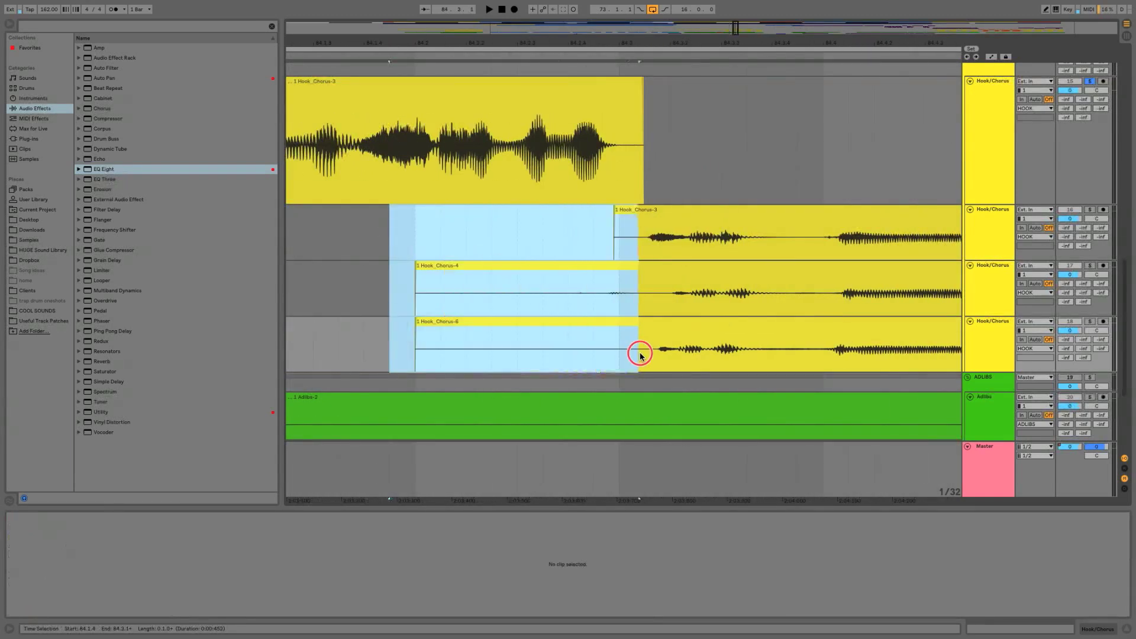
{"action": "key", "text": "Delete"}
{"action": "scroll", "coordinate": [637, 319], "scroll_direction": "right", "scroll_amount": 6}
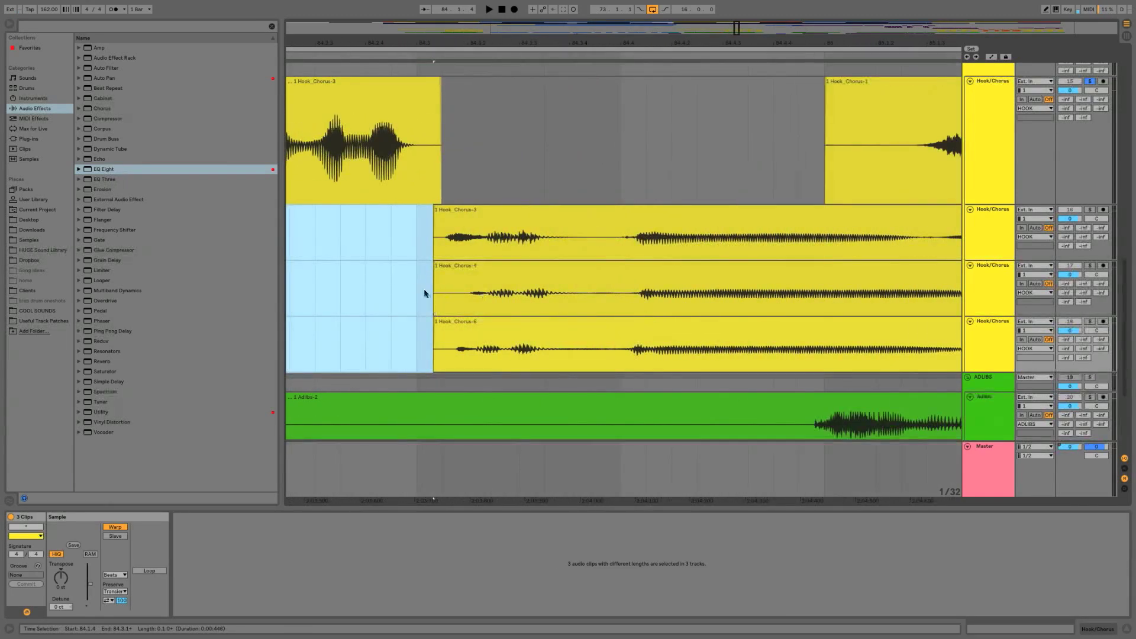
- Split the second Hook_Chorus-4 and Hook_Chorus-6 clips after their opening syllables and shift the opening pieces into line with Hook_Chorus-3
{"action": "left_click_drag", "start_coordinate": [424, 290], "coordinate": [540, 271]}
{"action": "left_click_drag", "start_coordinate": [398, 347], "coordinate": [588, 353]}
{"action": "left_click_drag", "start_coordinate": [491, 324], "coordinate": [494, 322]}
{"action": "scroll", "coordinate": [494, 321], "scroll_direction": "right", "scroll_amount": 5}
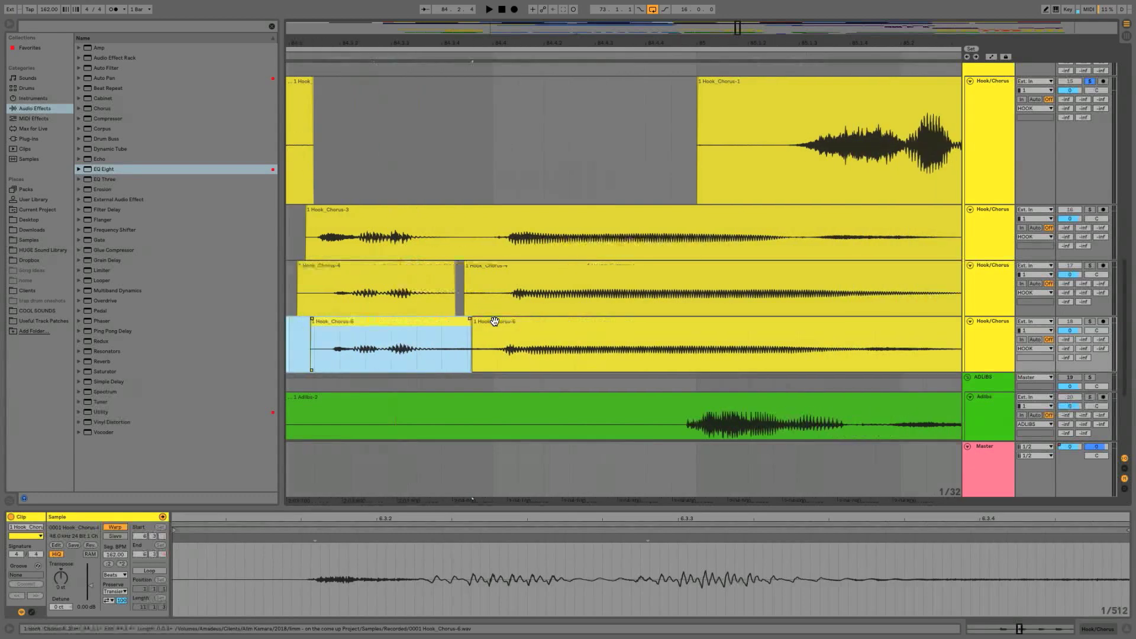
- Align the sustained Hook_Chorus-4 and Hook_Chorus-6 pieces with Hook_Chorus-3 near bar 84 and crossfade them into their opening pieces
{"action": "left_click", "coordinate": [489, 267]}
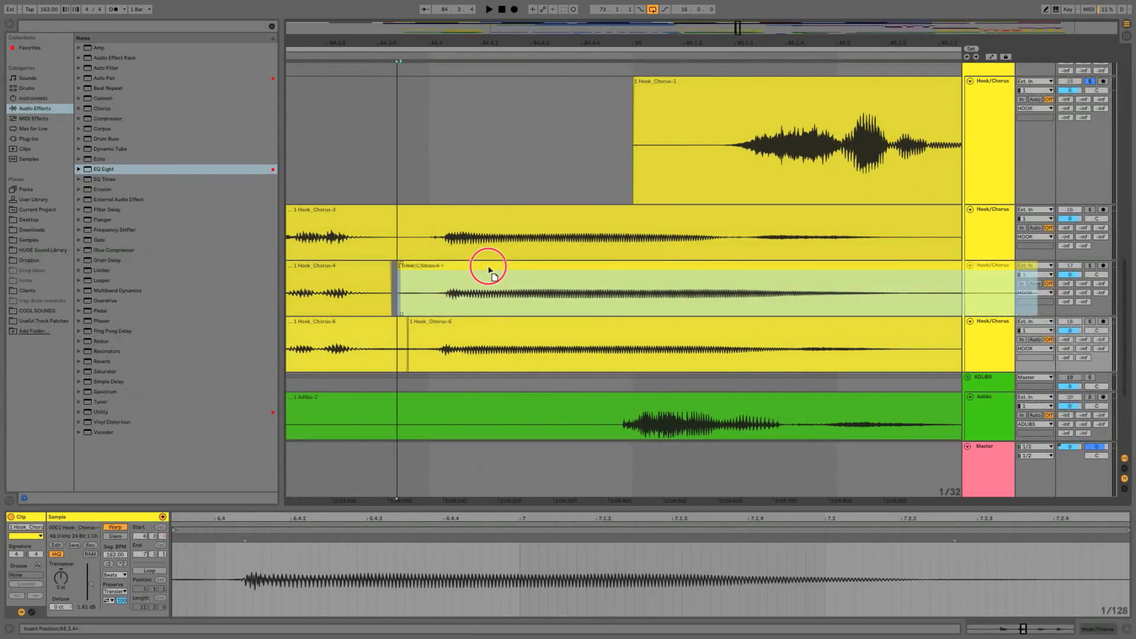
{"action": "left_click", "coordinate": [464, 320]}
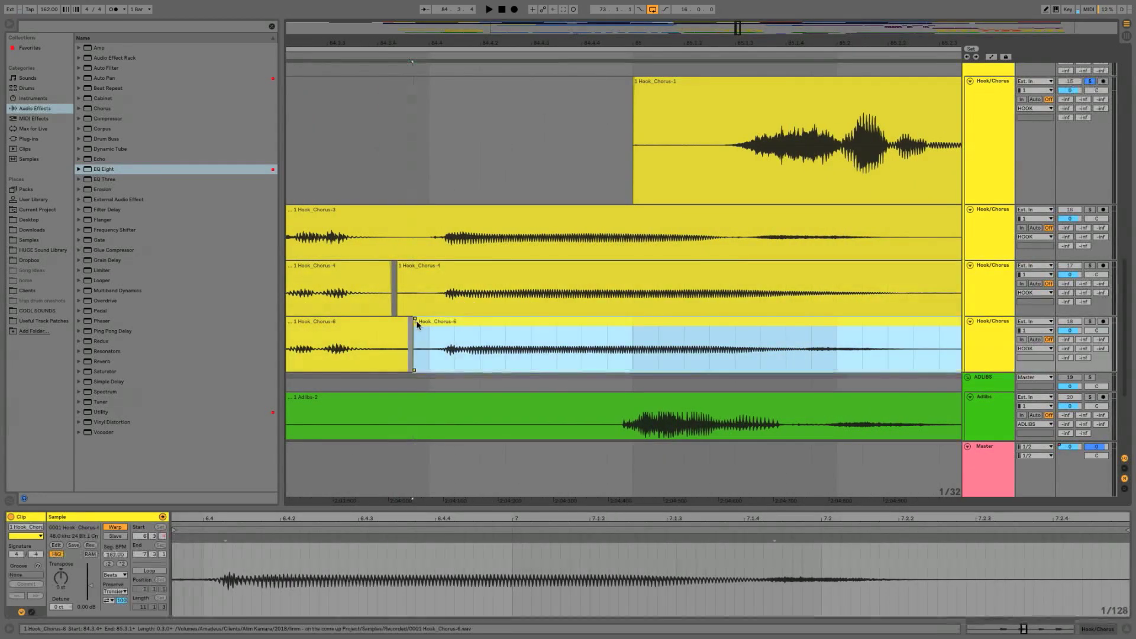
{"action": "mouse_move", "coordinate": [413, 325]}
{"action": "left_mouse_down"}
{"action": "mouse_move", "coordinate": [395, 320]}
{"action": "mouse_move", "coordinate": [426, 320]}
{"action": "left_mouse_up"}
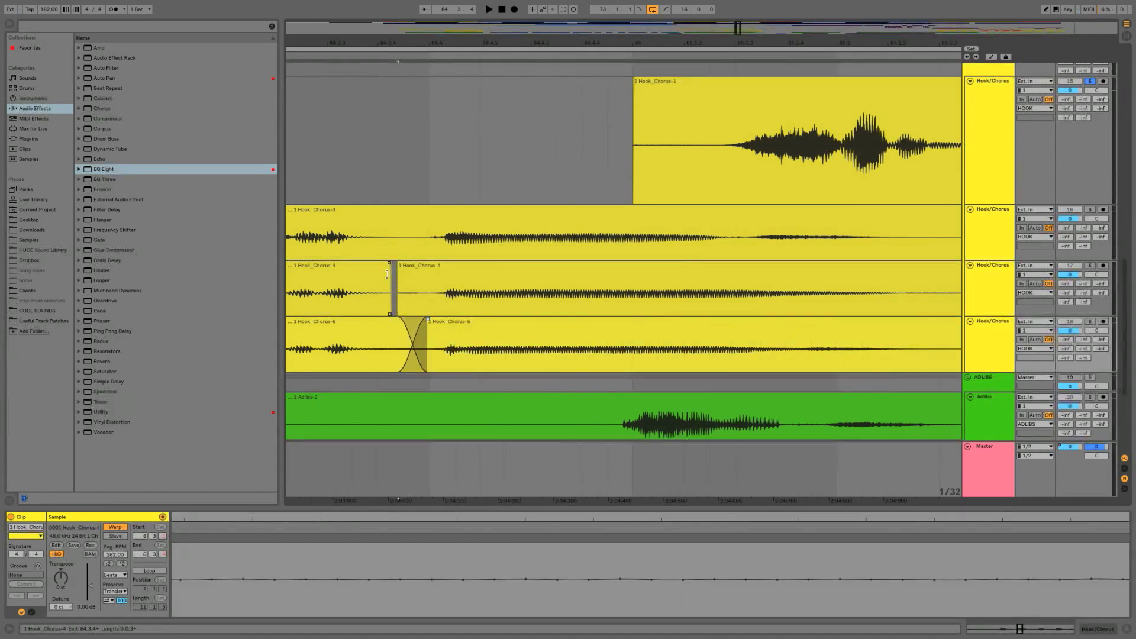
{"action": "mouse_move", "coordinate": [388, 274]}
{"action": "left_mouse_down"}
{"action": "mouse_move", "coordinate": [416, 273]}
{"action": "mouse_move", "coordinate": [386, 264]}
{"action": "left_mouse_up"}
- Delete the silence before the first syllable of the third set of backing clips, across all three backing tracks near bar 86
{"action": "scroll", "coordinate": [448, 296], "scroll_direction": "right", "scroll_amount": 20}
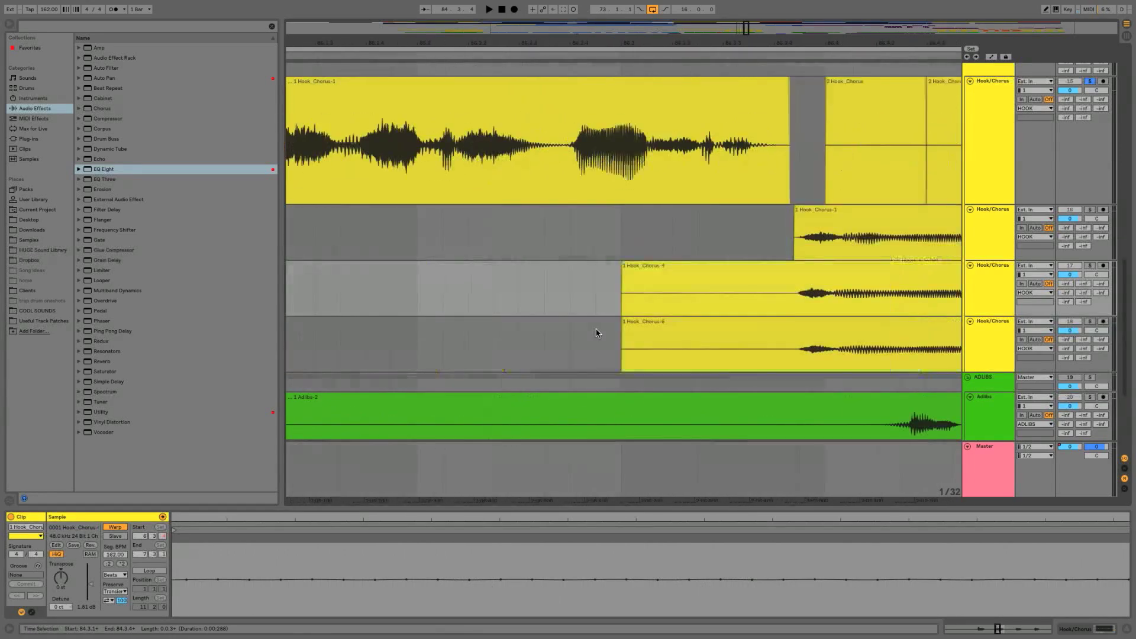
{"action": "scroll", "coordinate": [532, 323], "scroll_direction": "right", "scroll_amount": 15}
{"action": "left_click_drag", "start_coordinate": [300, 244], "coordinate": [456, 343]}
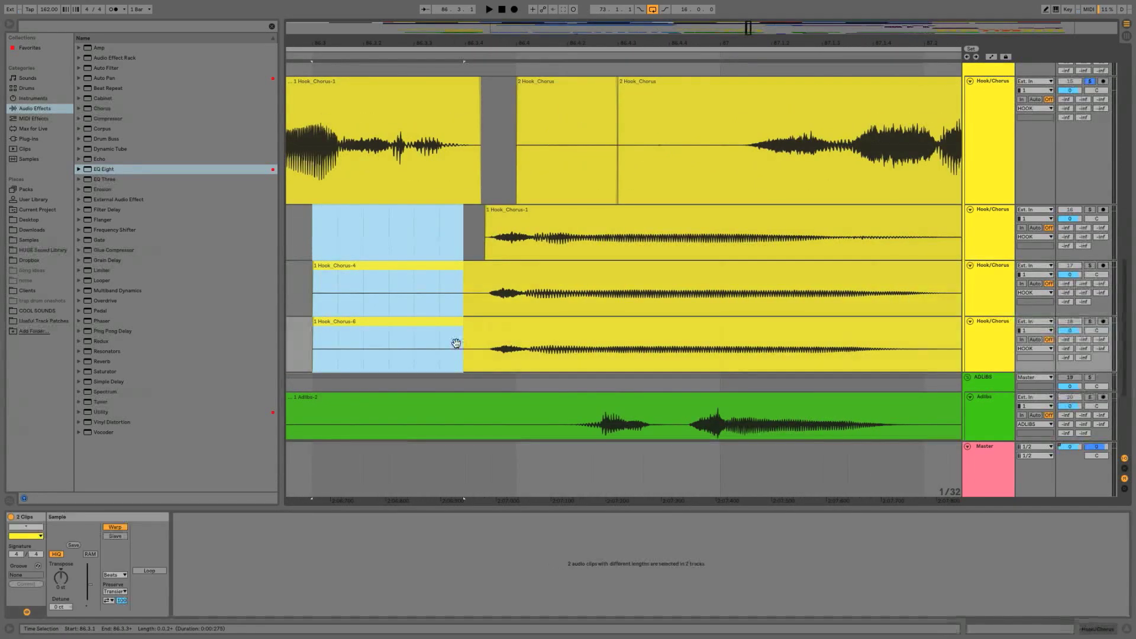
{"action": "key", "text": "Delete"}
- Solo the HOOK group and play the hook from bar 82 to hear the aligned backing vocals with the lead
{"action": "key", "text": "minus"}
{"action": "key", "text": "minus"}
{"action": "key", "text": "minus"}
{"action": "key", "text": "minus"}
{"action": "key", "text": "minus"}
{"action": "key", "text": "minus"}
{"action": "key", "text": "minus"}
{"action": "key", "text": "minus"}
{"action": "scroll", "coordinate": [461, 331], "scroll_direction": "left", "scroll_amount": 15}
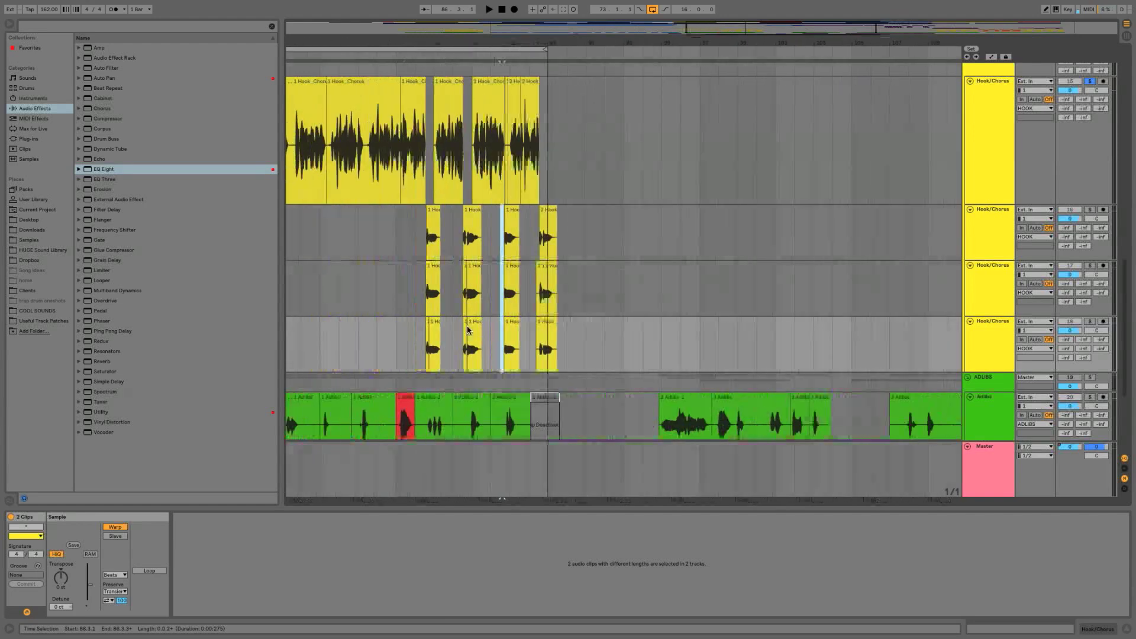
{"action": "left_click", "coordinate": [602, 245]}
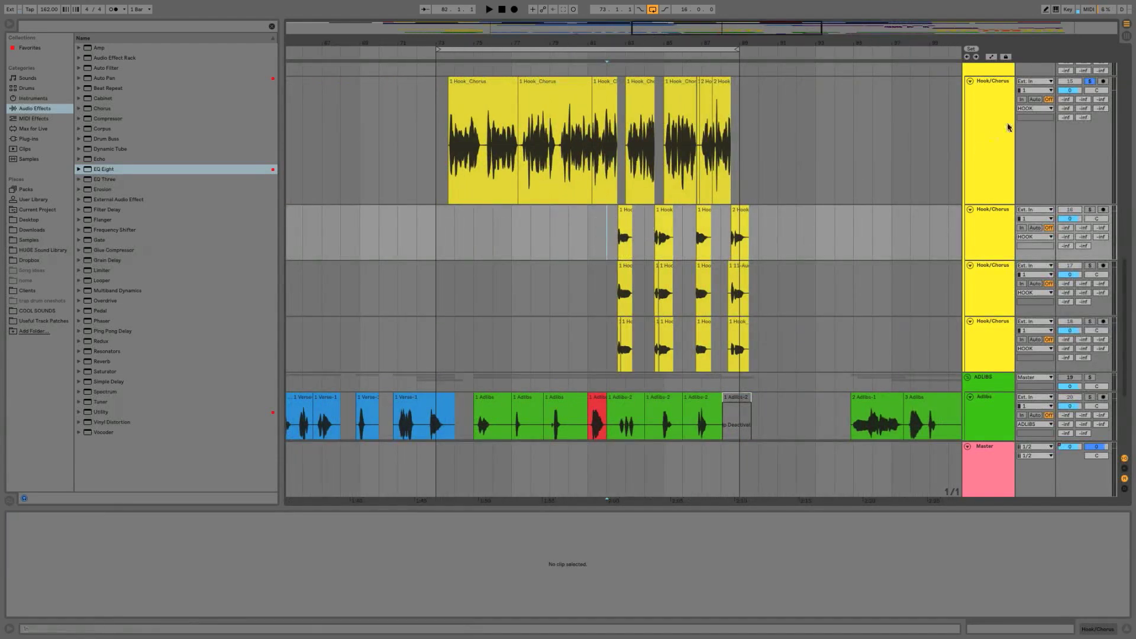
{"action": "scroll", "coordinate": [1087, 84], "scroll_direction": "up", "scroll_amount": 2}
{"action": "key", "text": "space"}
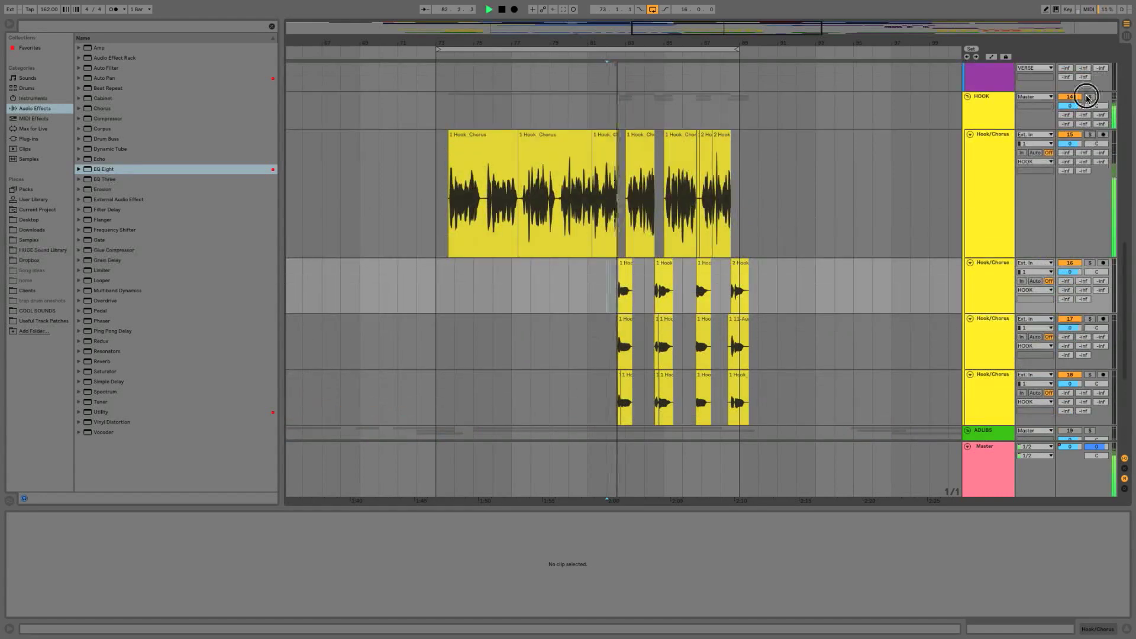
{"action": "left_click", "coordinate": [1089, 97]}
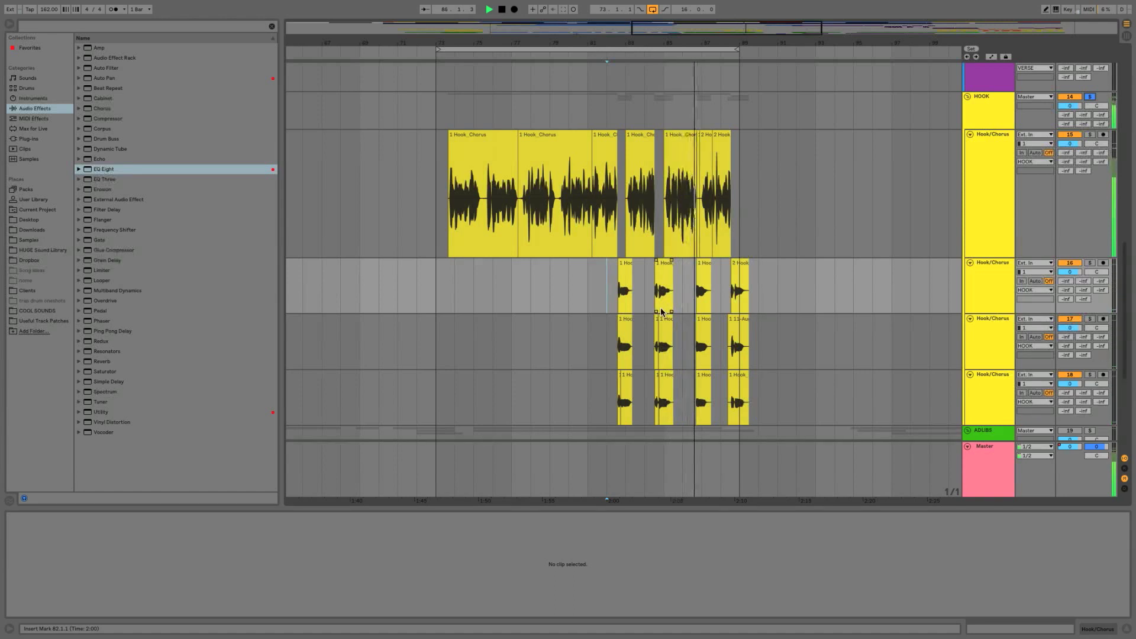
{"action": "key", "text": "space"}
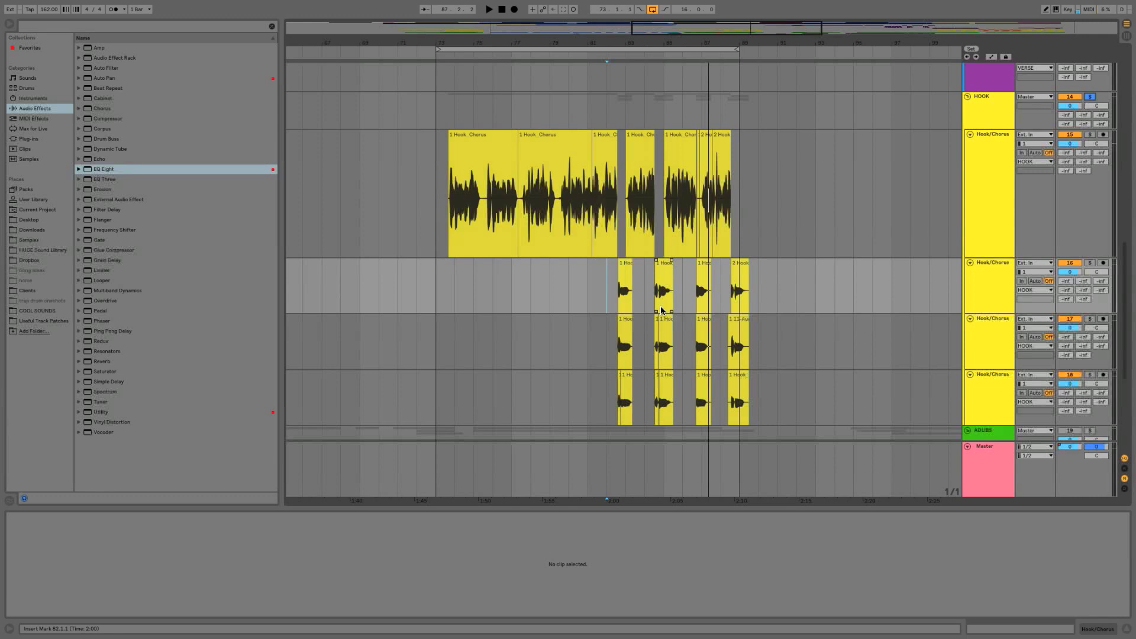
- Solo the lead Hook/Chorus track and loop the eight bars from bar 73 during playback
{"action": "left_click", "coordinate": [1002, 144]}
{"action": "key", "text": "space"}
{"action": "left_click", "coordinate": [453, 137]}
{"action": "key", "text": "space"}
{"action": "key", "text": "space"}
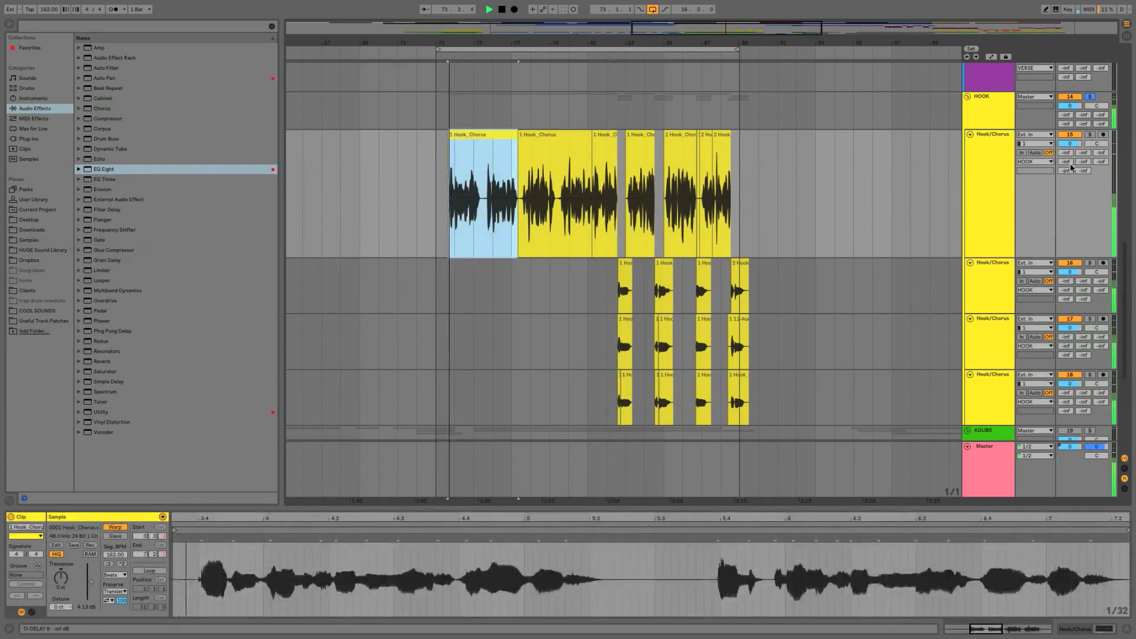
{"action": "left_click", "coordinate": [454, 113]}
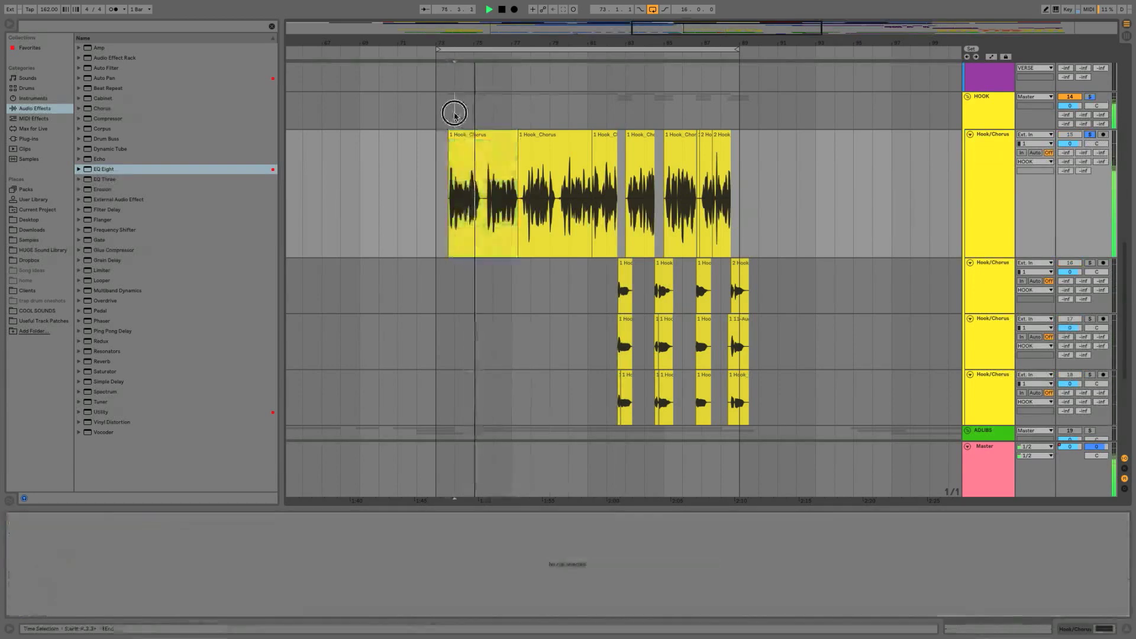
{"action": "mouse_move", "coordinate": [454, 114]}
{"action": "left_mouse_down"}
{"action": "mouse_move", "coordinate": [583, 121]}
{"action": "mouse_move", "coordinate": [435, 121]}
{"action": "left_mouse_up"}
{"action": "key", "text": "super+l"}
{"action": "key", "text": "z"}
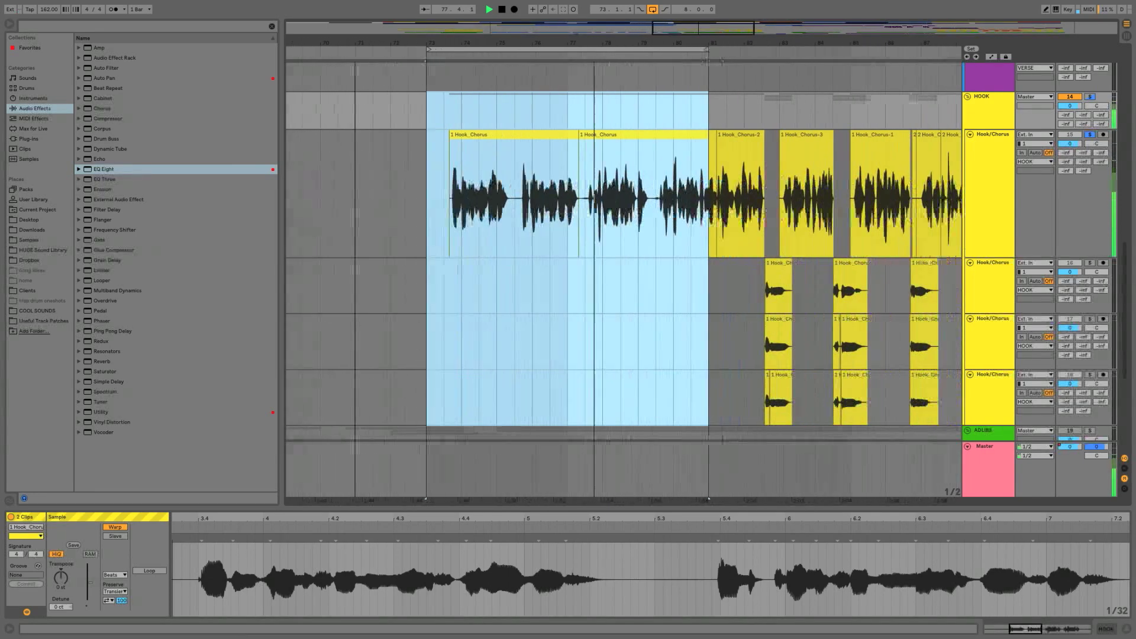
- Make band 1 of the lead track's EQ Eight a low cut at about 98 Hz and switch off bands 2, 3 and 4
{"action": "key", "text": "shift+Tab"}
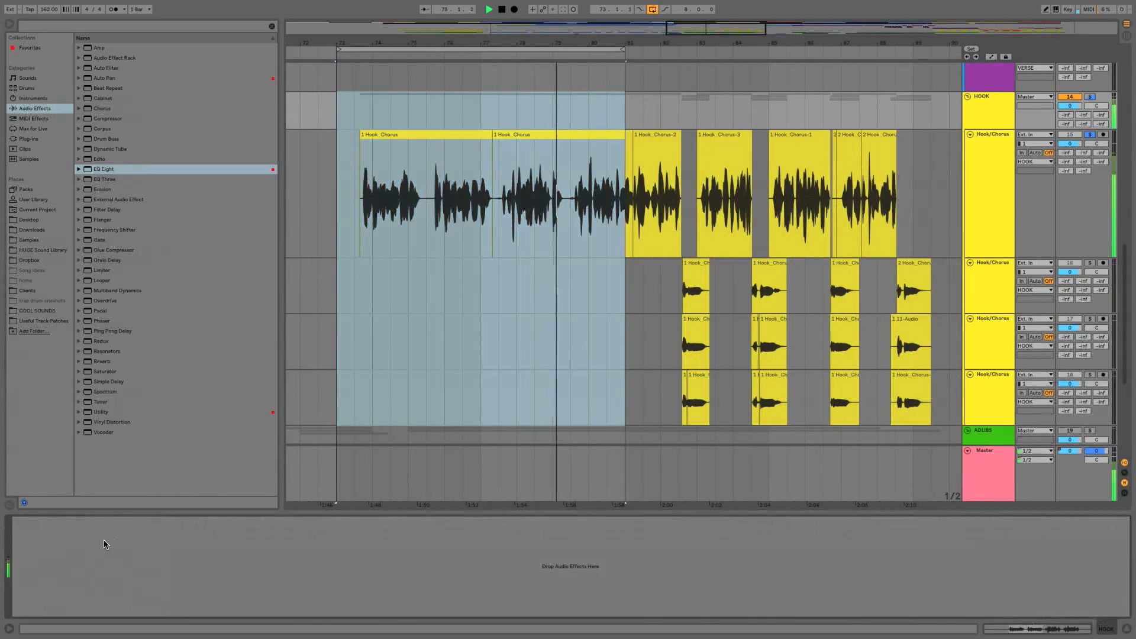
{"action": "left_click", "coordinate": [980, 137]}
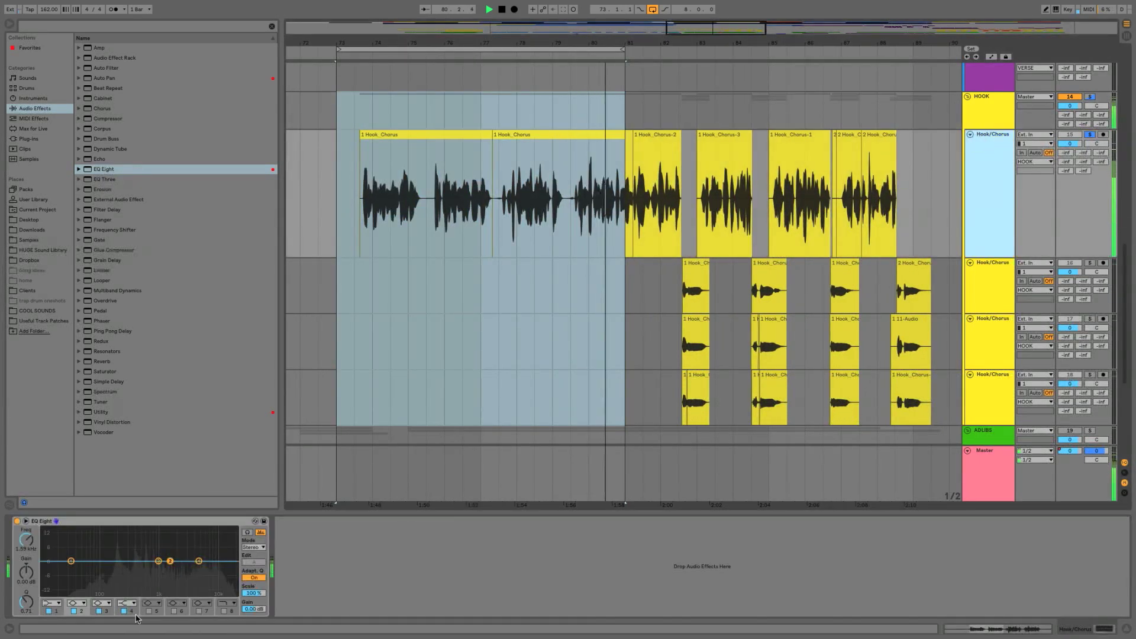
{"action": "left_click", "coordinate": [51, 603]}
{"action": "left_click", "coordinate": [51, 549]}
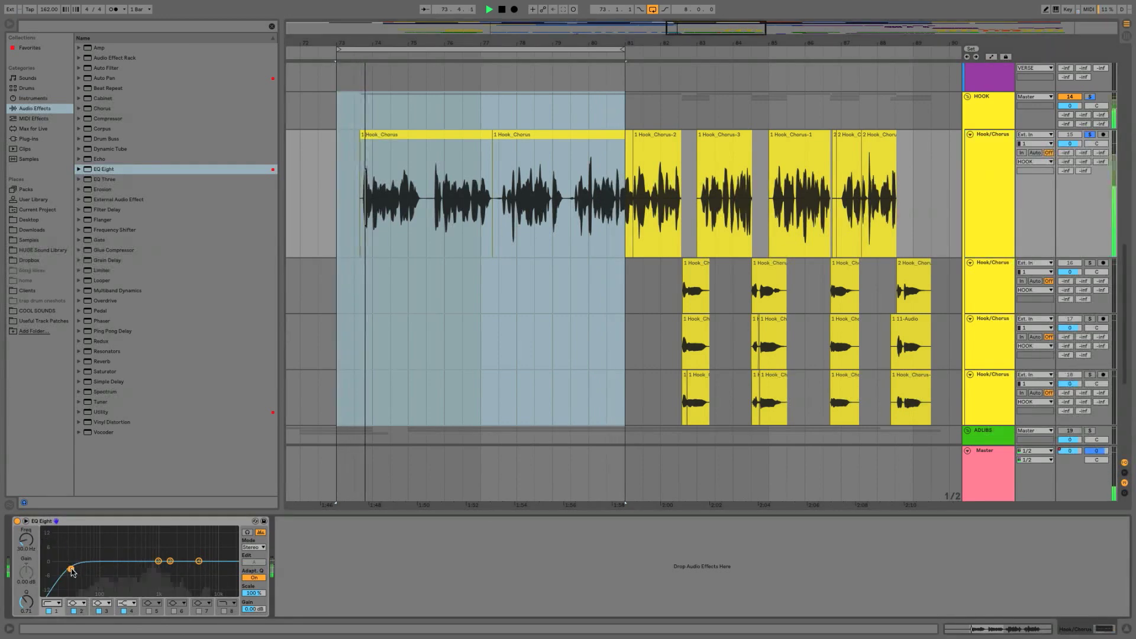
{"action": "left_click_drag", "start_coordinate": [71, 568], "coordinate": [100, 568]}
{"action": "left_click", "coordinate": [98, 611]}
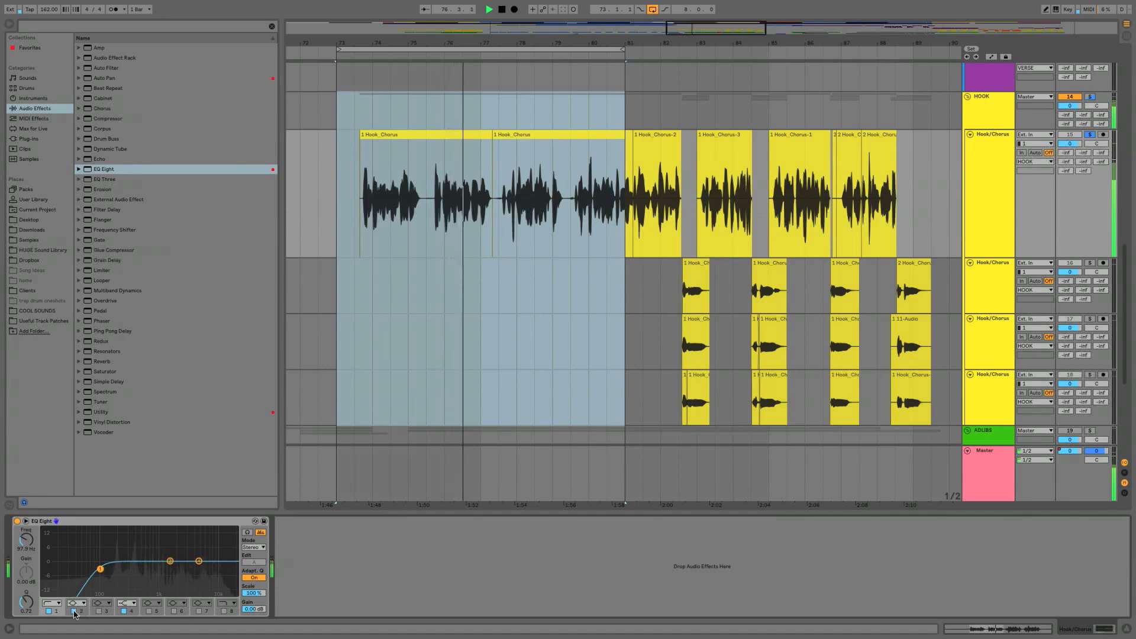
{"action": "left_click", "coordinate": [74, 611]}
{"action": "left_click", "coordinate": [124, 612]}
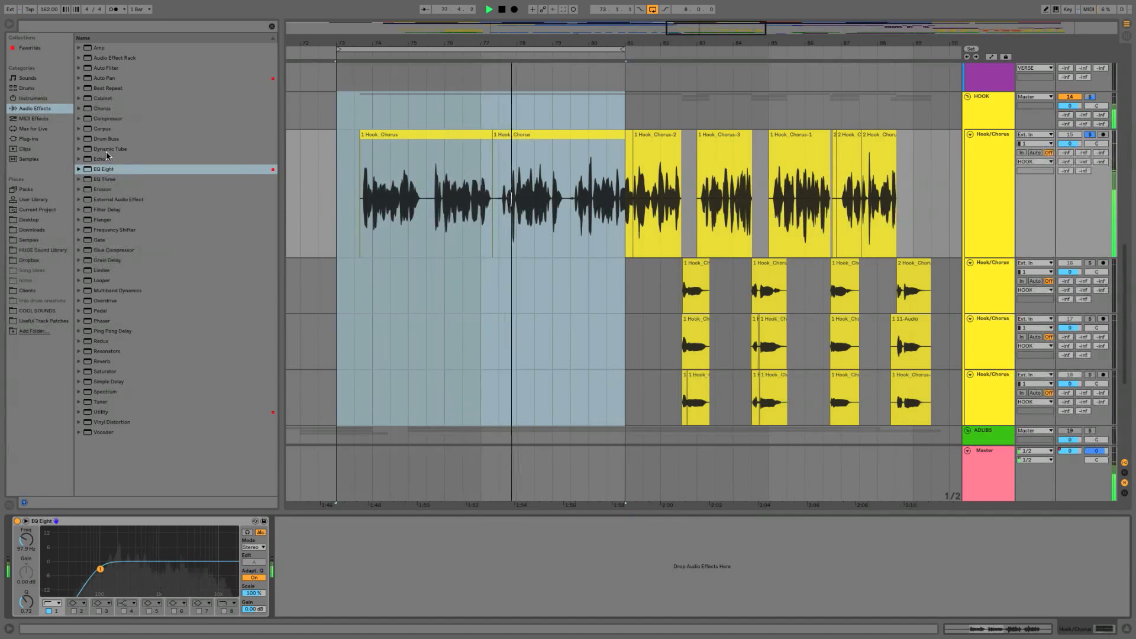
- Try a Compressor after the EQ Eight with a 4:1 ratio, 15 ms attack, RMS detection and a threshold of about -22 dB
{"action": "left_click_drag", "start_coordinate": [107, 119], "coordinate": [312, 539]}
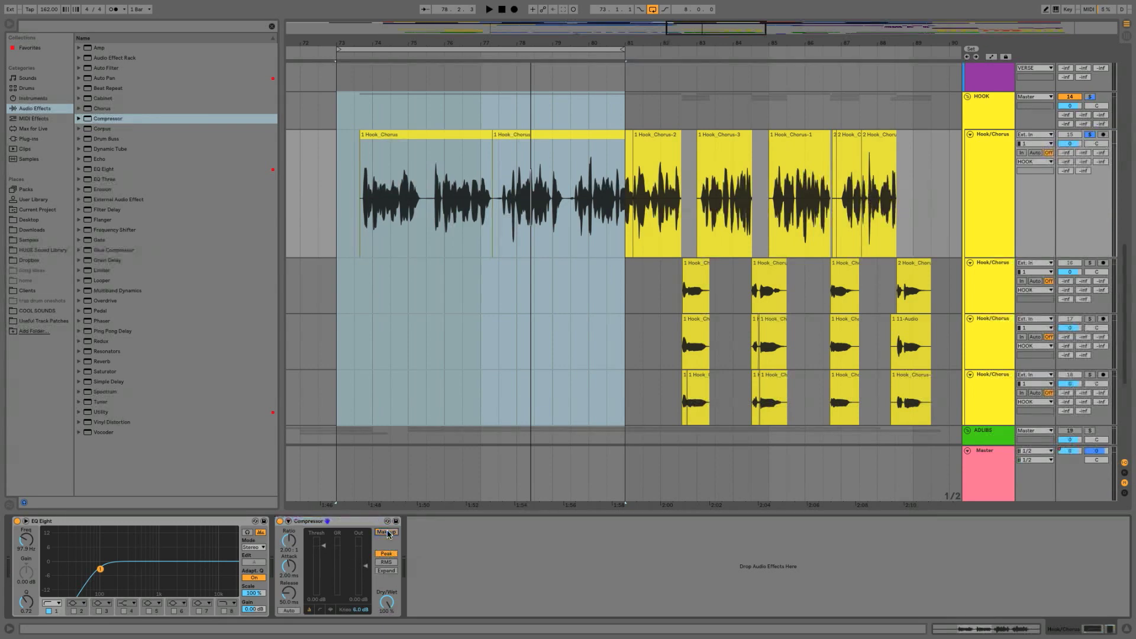
{"action": "key", "text": "space"}
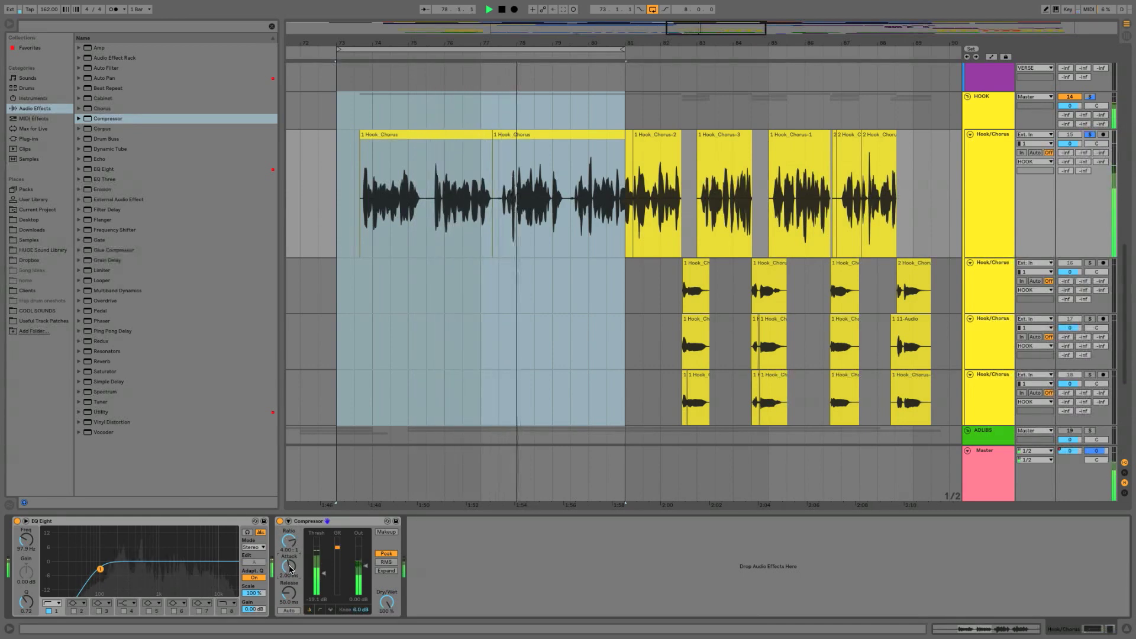
{"action": "left_click", "coordinate": [386, 561]}
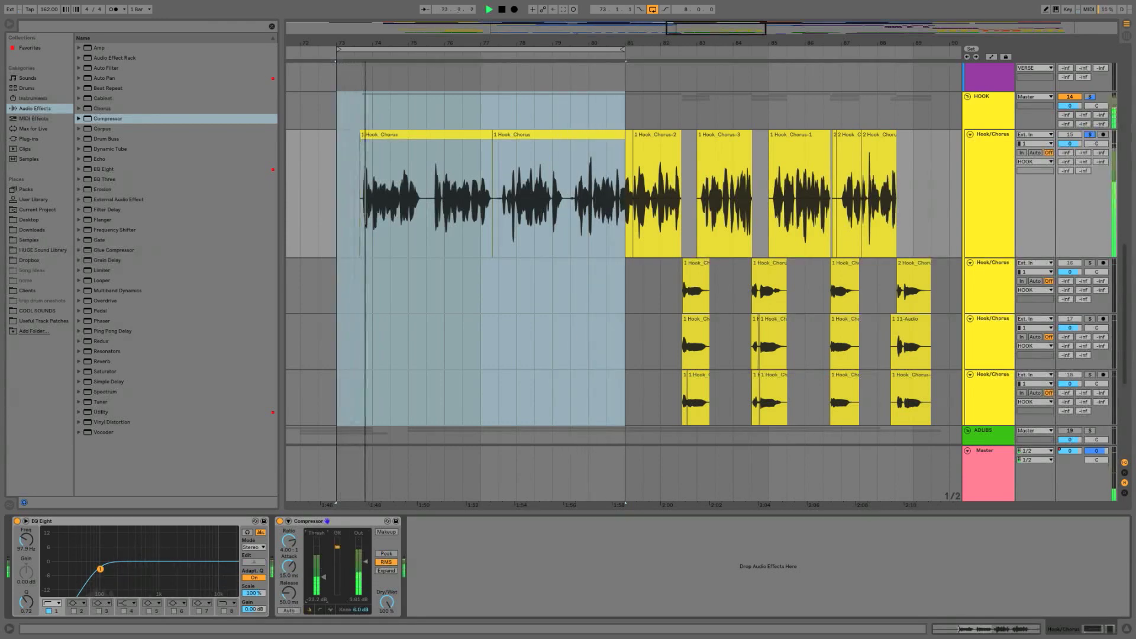
{"action": "left_click_drag", "start_coordinate": [323, 573], "coordinate": [323, 576]}
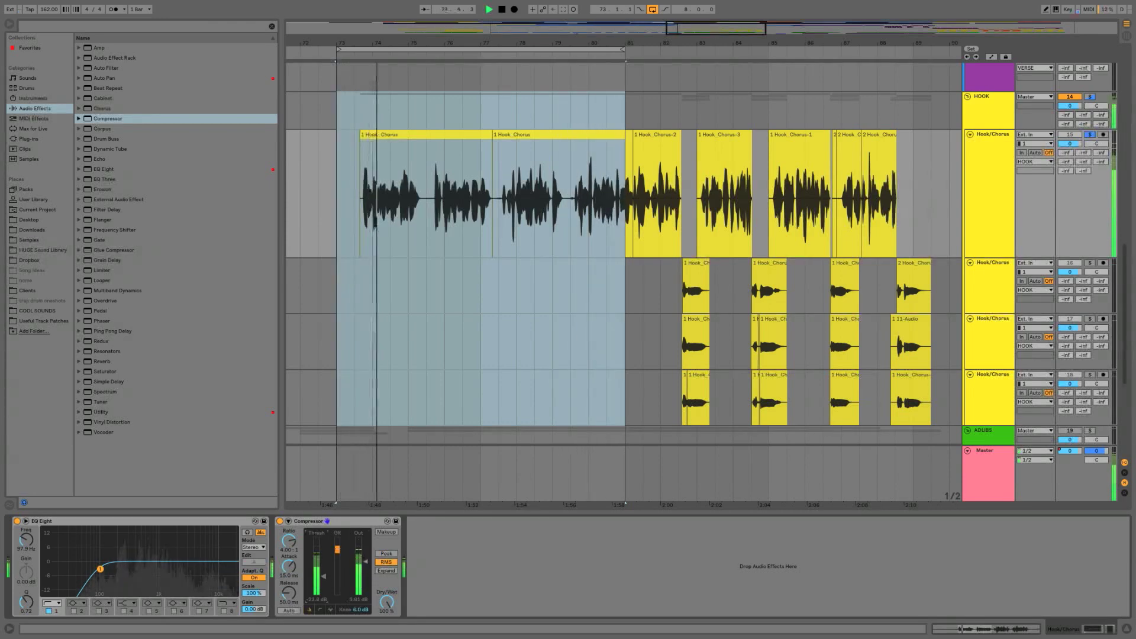
- Compare the lead vocal with the Compressor bypassed and active, and remove the Compressor from the track
{"action": "left_click", "coordinate": [280, 521]}
{"action": "left_click", "coordinate": [280, 521]}
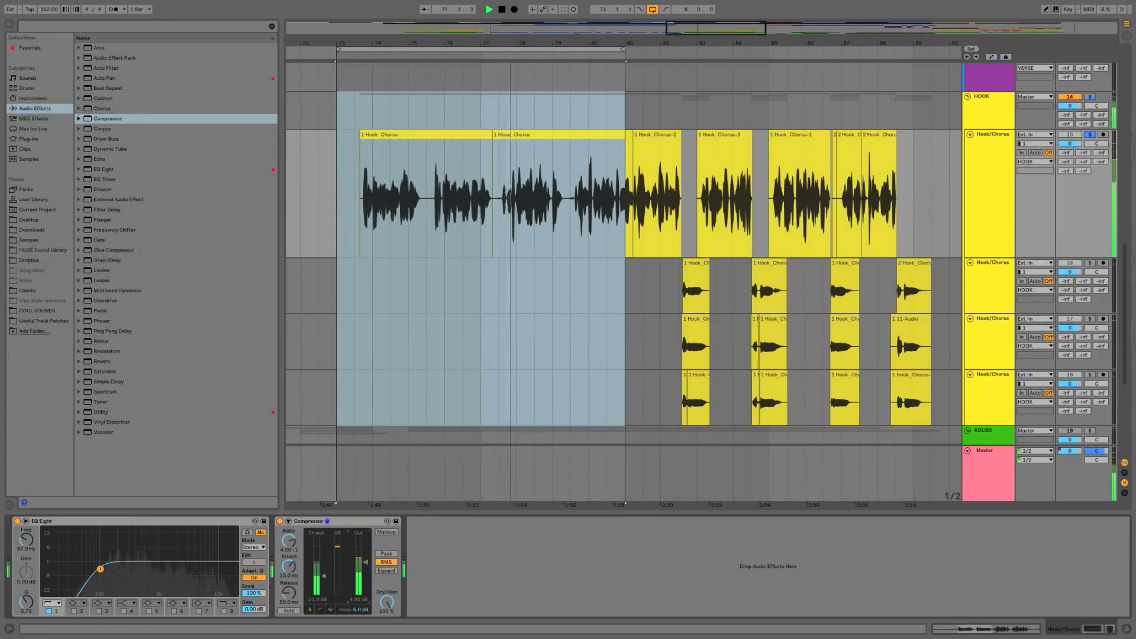
{"action": "left_click", "coordinate": [280, 521]}
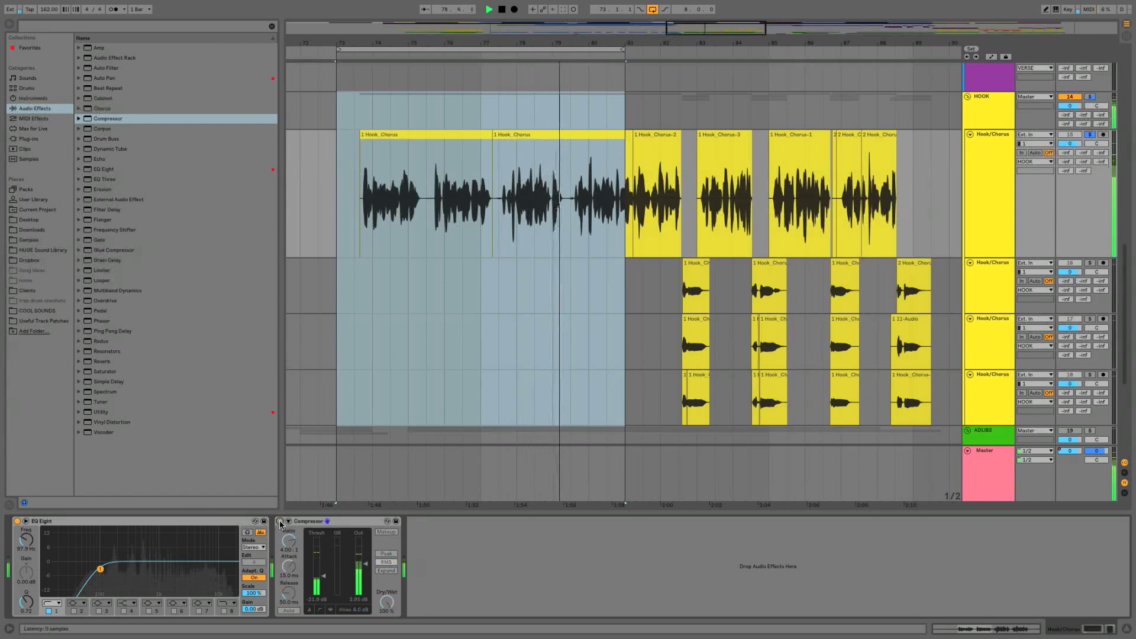
{"action": "left_click", "coordinate": [280, 521]}
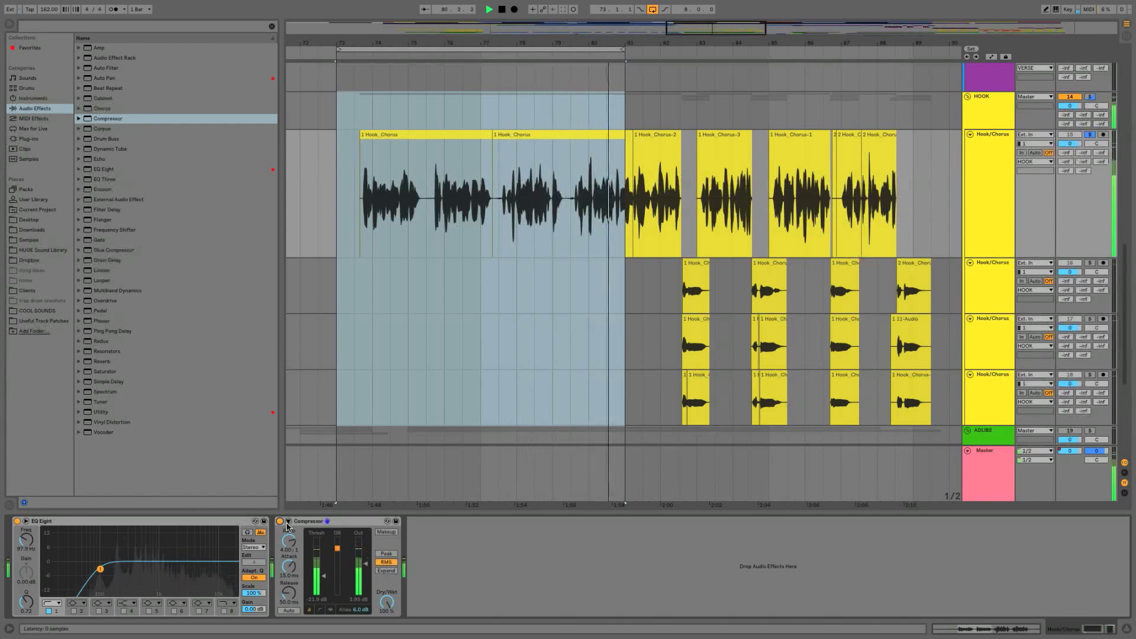
{"action": "left_click", "coordinate": [347, 521]}
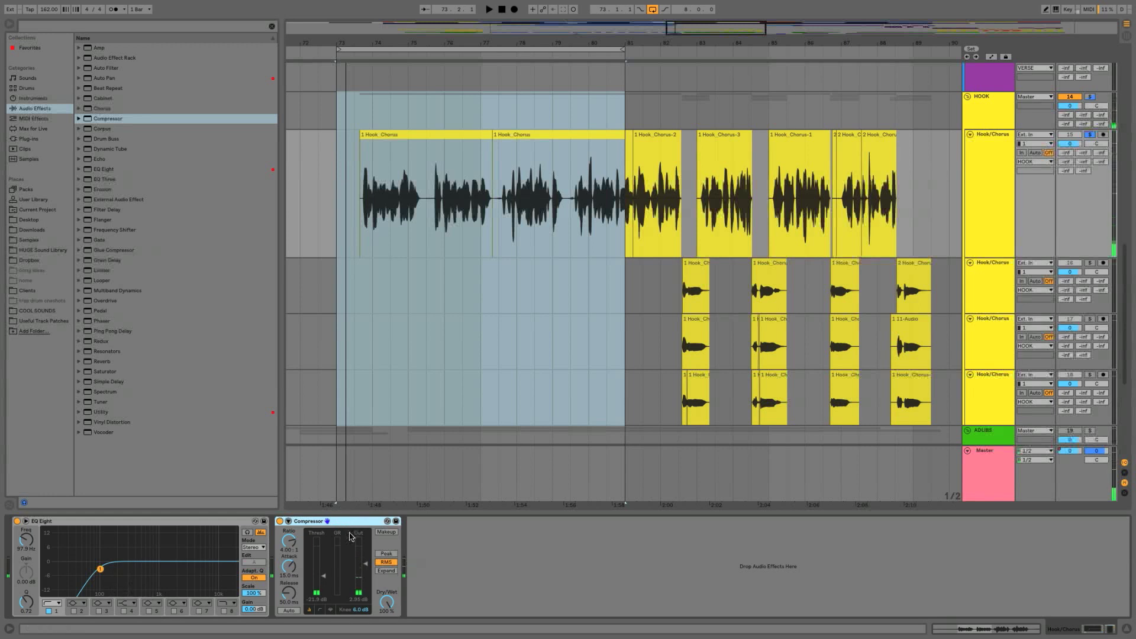
{"action": "key", "text": "Delete"}
- Search the plug-ins for "rv" and add RVox Mono after the EQ Eight on the lead Hook/Chorus track
{"action": "left_click", "coordinate": [73, 28]}
{"action": "type", "text": "rv"}
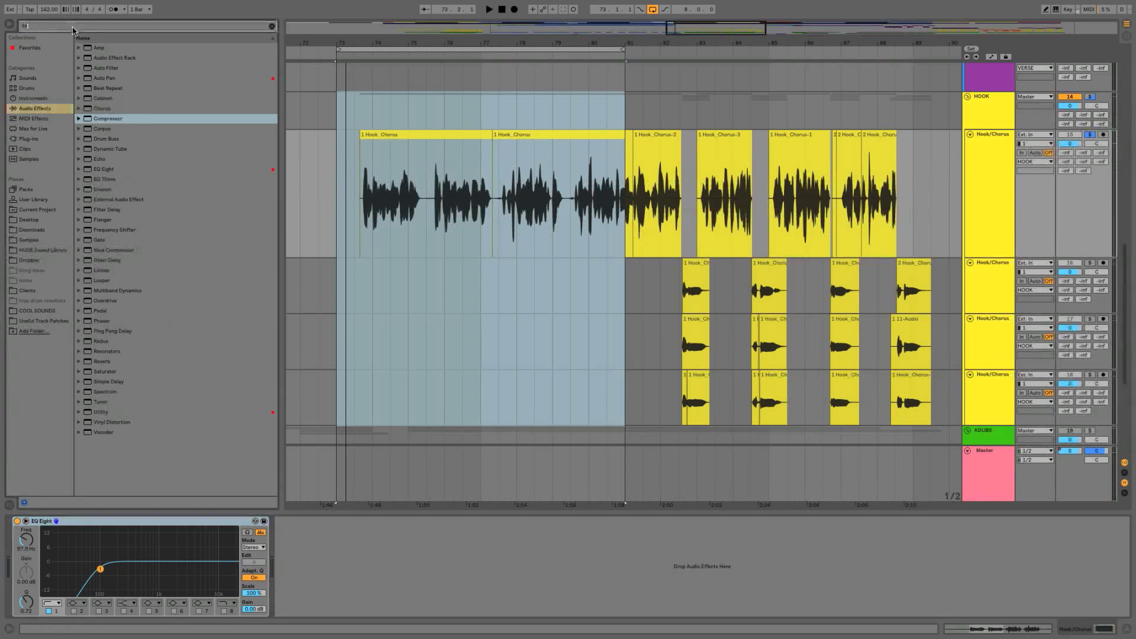
{"action": "left_click", "coordinate": [37, 141]}
{"action": "left_click", "coordinate": [138, 98]}
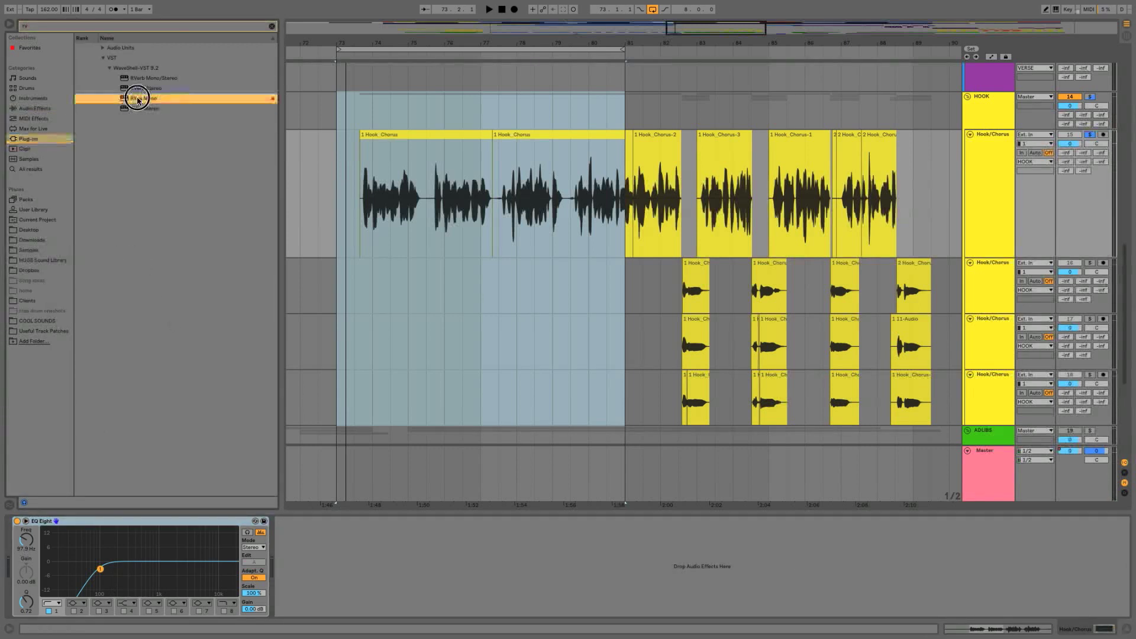
{"action": "left_click_drag", "start_coordinate": [366, 547], "coordinate": [367, 547]}
- Set the RVox compression to -13.7 and its gain to -2.4 while the looped lead vocal plays
{"action": "key", "text": "space"}
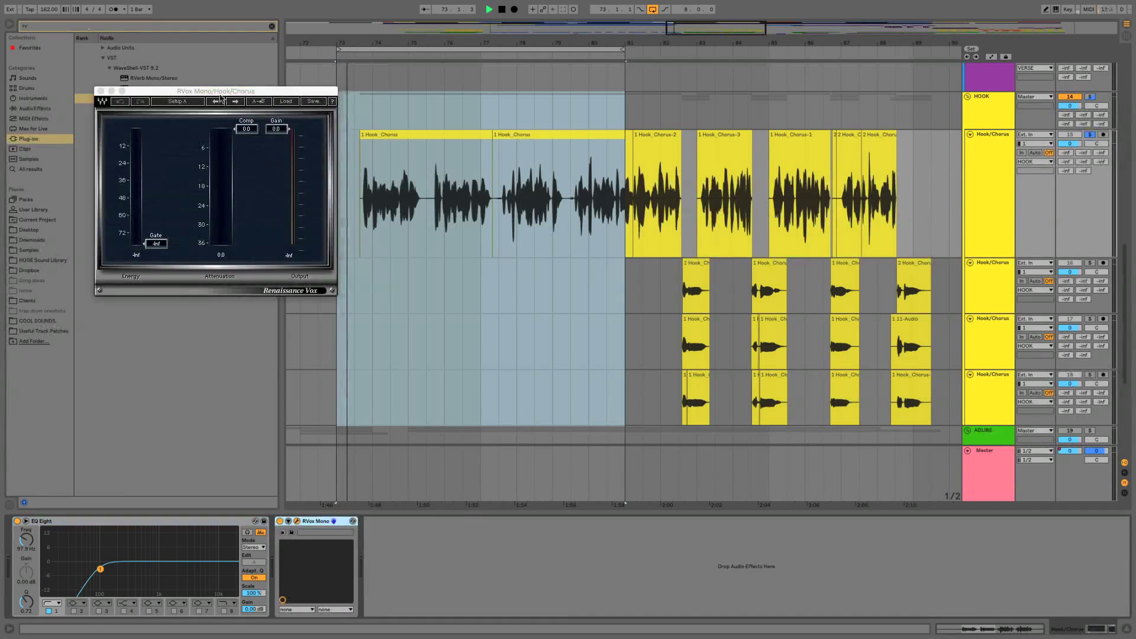
{"action": "left_click_drag", "start_coordinate": [246, 151], "coordinate": [246, 172]}
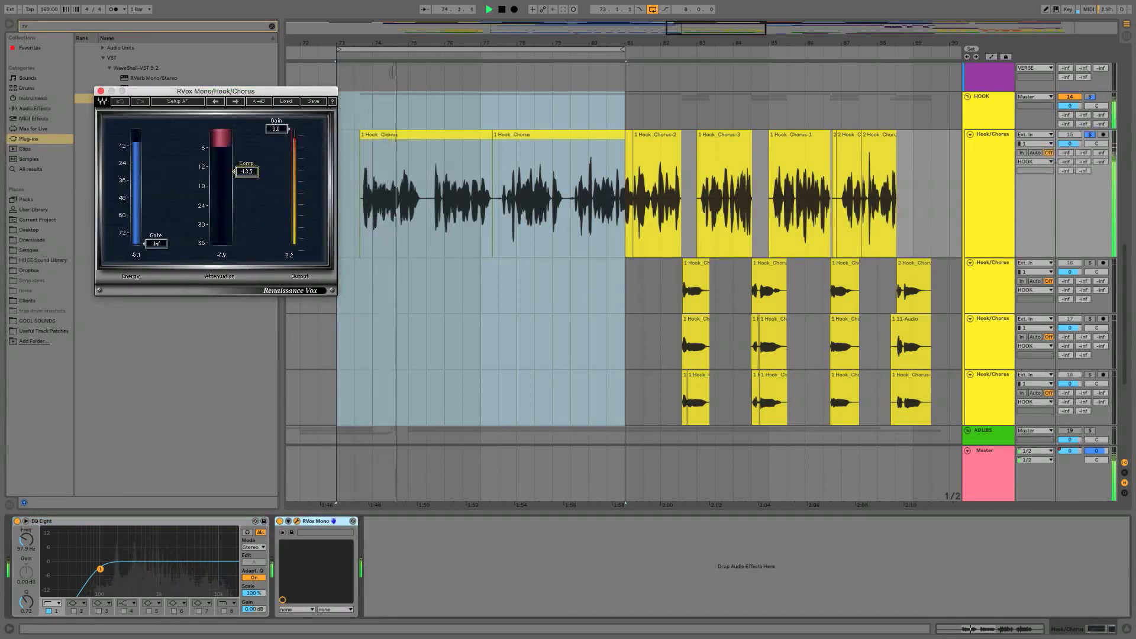
{"action": "left_click_drag", "start_coordinate": [277, 129], "coordinate": [289, 152]}
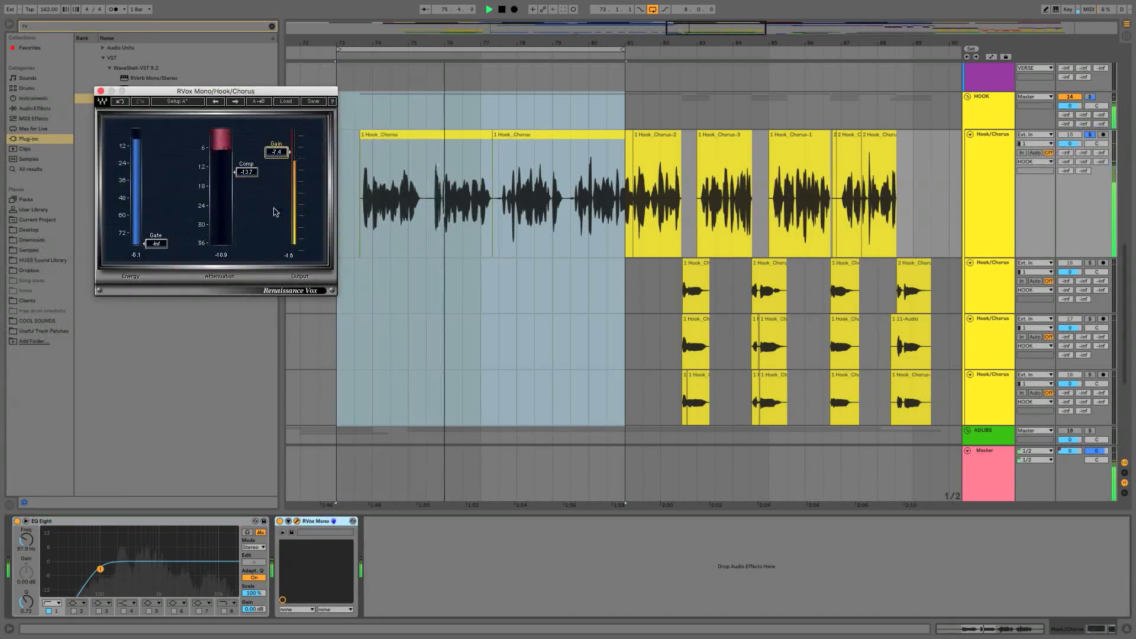
- Compare the looped lead vocal with RVox bypassed and active
{"action": "key", "text": "space"}
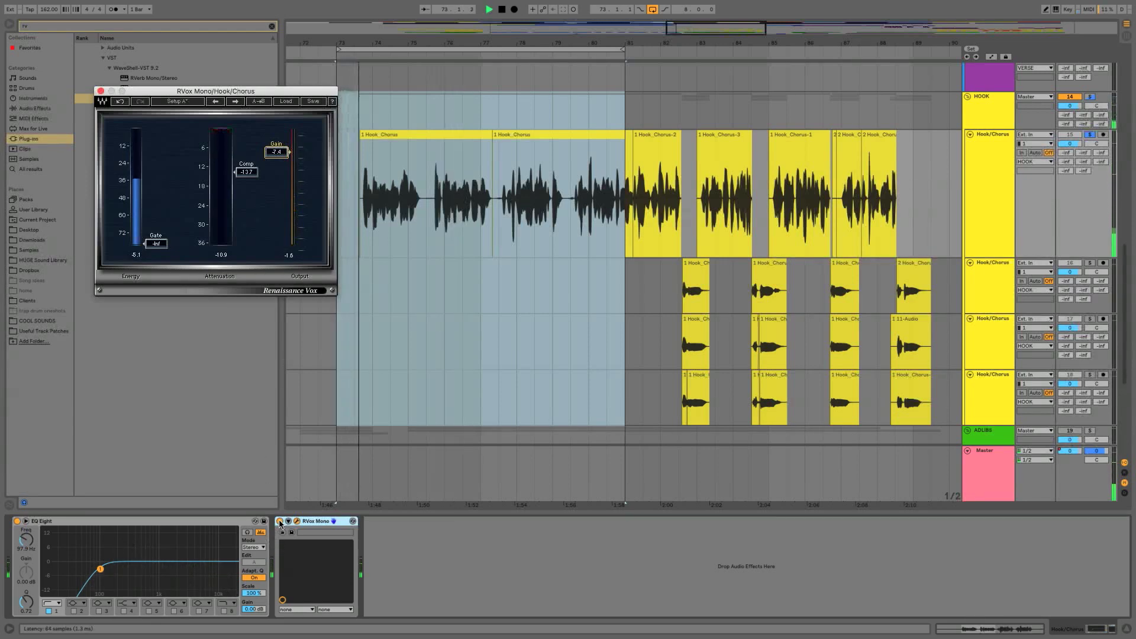
{"action": "left_click", "coordinate": [280, 521]}
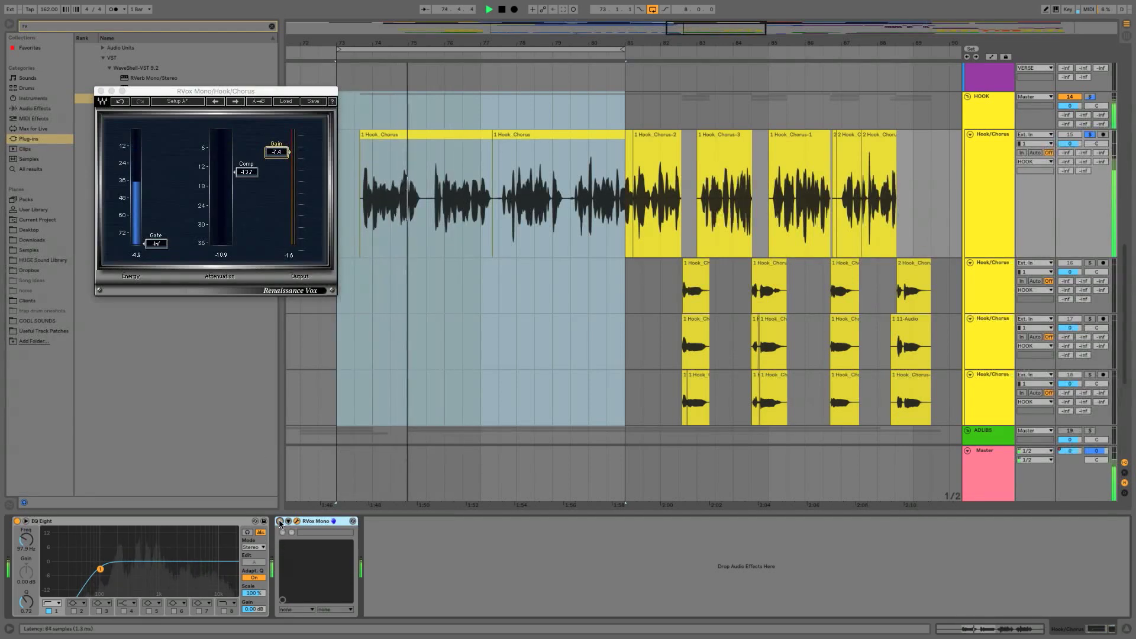
{"action": "left_click", "coordinate": [280, 521]}
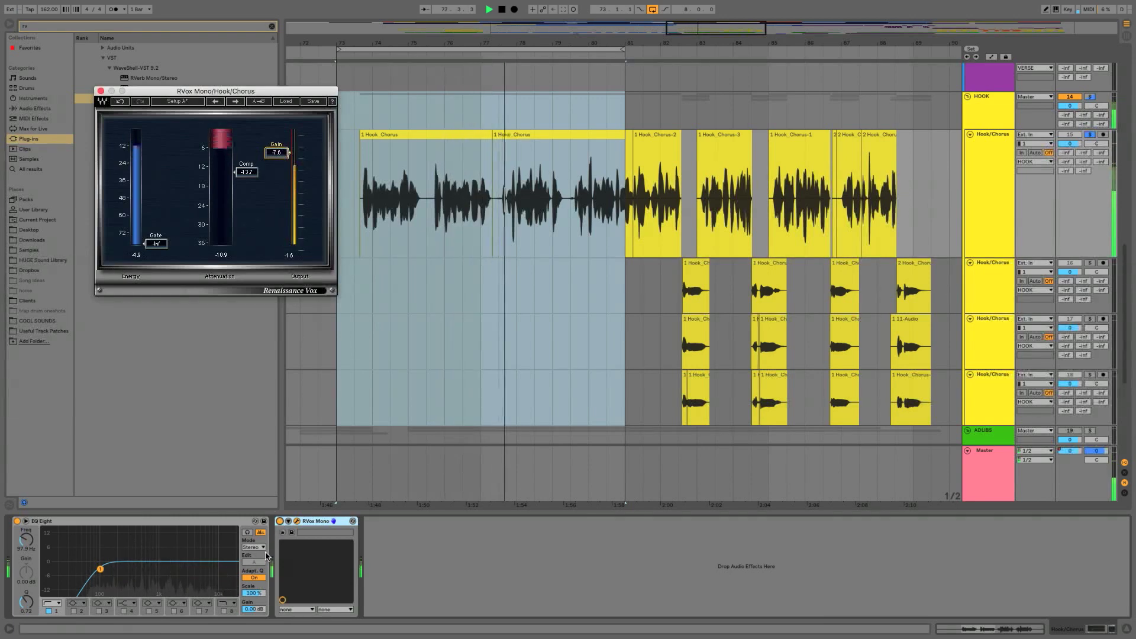
- Recheck the looped lead vocal with RVox bypassed and active, setting its compression to -12.5 and its gain to -2.1
{"action": "left_click", "coordinate": [279, 521]}
{"action": "left_click", "coordinate": [279, 521]}
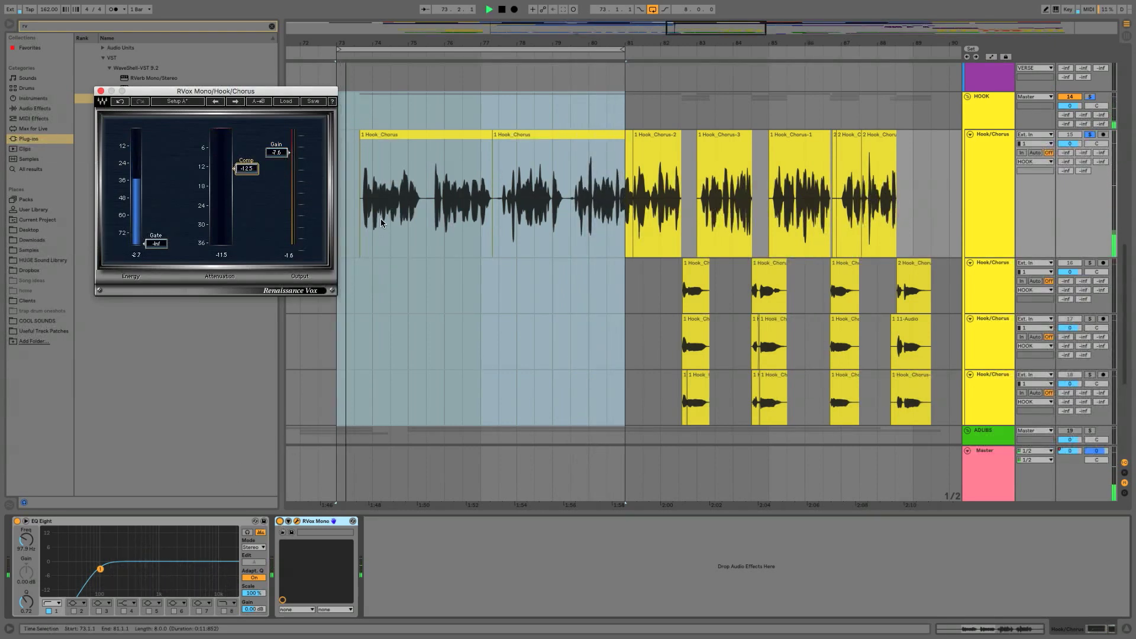
{"action": "left_click", "coordinate": [280, 521]}
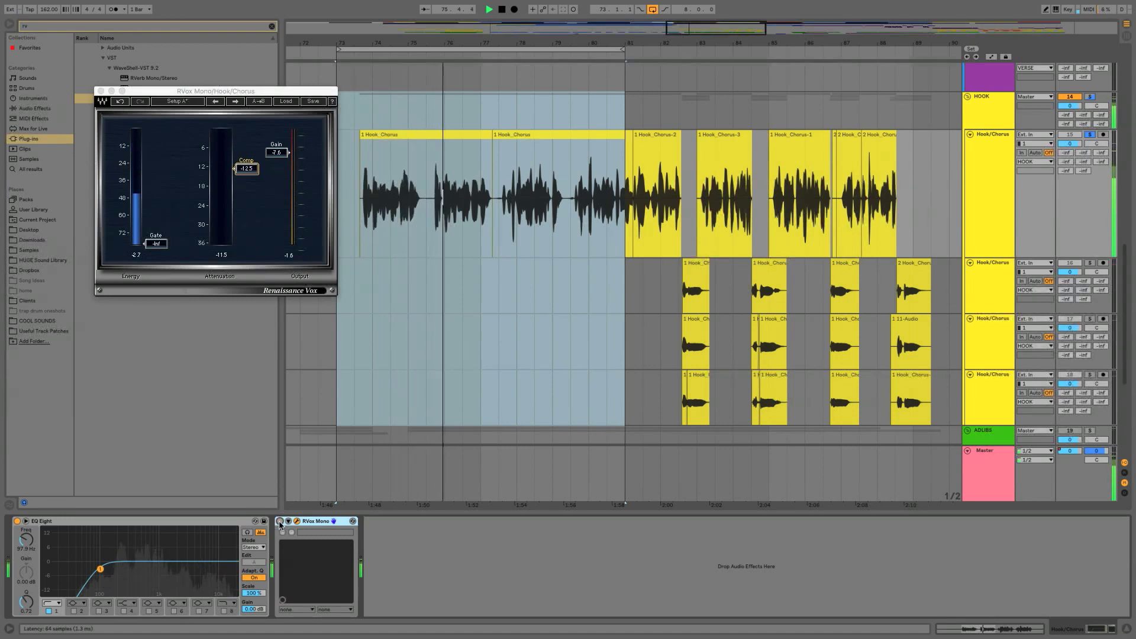
{"action": "left_click", "coordinate": [280, 521]}
{"action": "left_click_drag", "start_coordinate": [280, 152], "coordinate": [280, 151]}
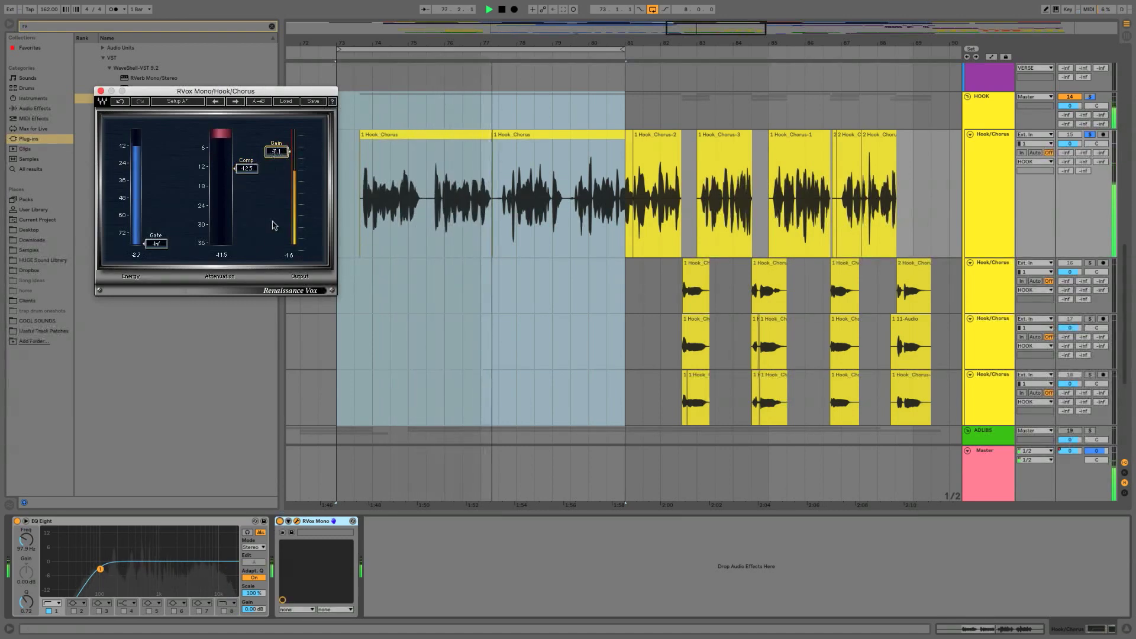
- Deactivate RVox on the lead vocal track, stop playback and close the plug-in's window
{"action": "left_click", "coordinate": [280, 522]}
{"action": "key", "text": "space"}
{"action": "left_click", "coordinate": [296, 521]}
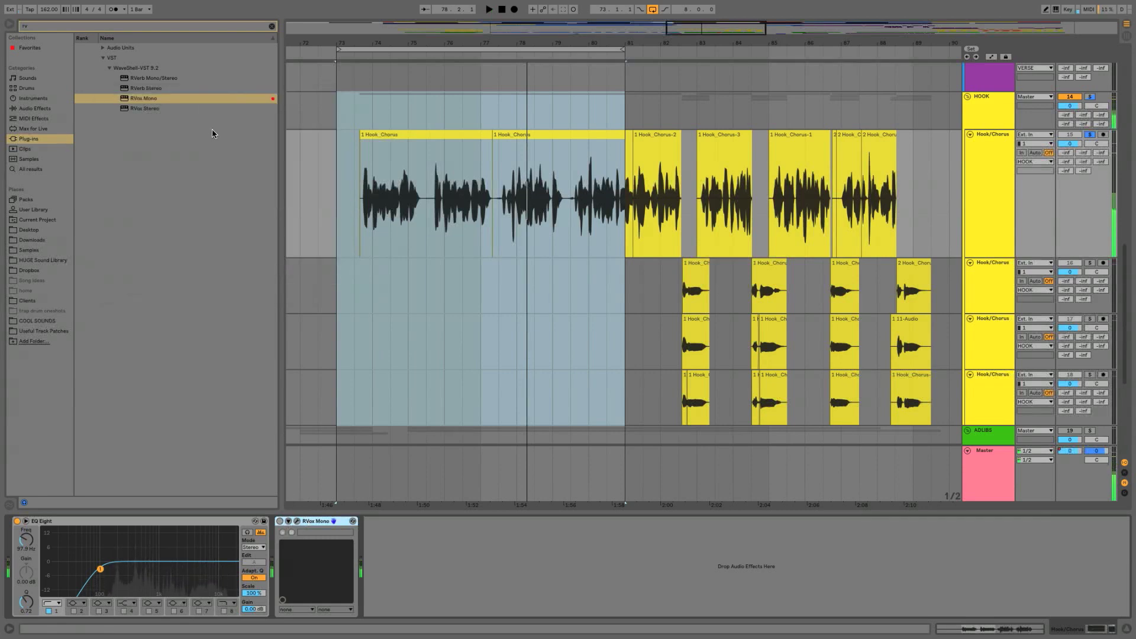
- Search the plug-ins for "76" and add CLA-76 Mono after RVox on the lead Hook/Chorus track
{"action": "left_click", "coordinate": [22, 23]}
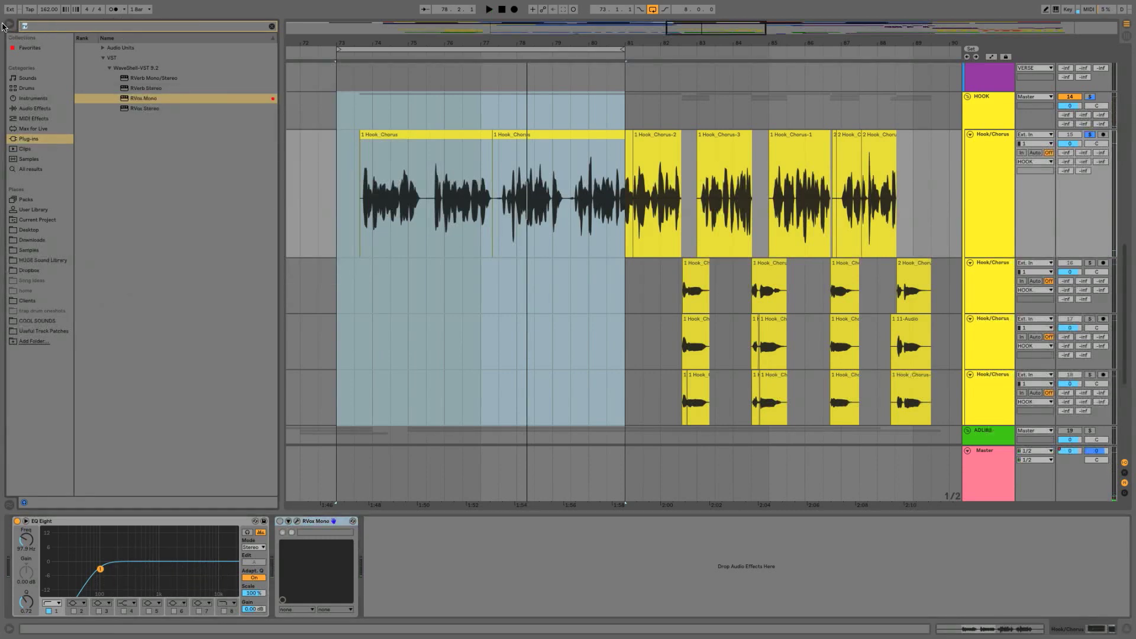
{"action": "type", "text": "76"}
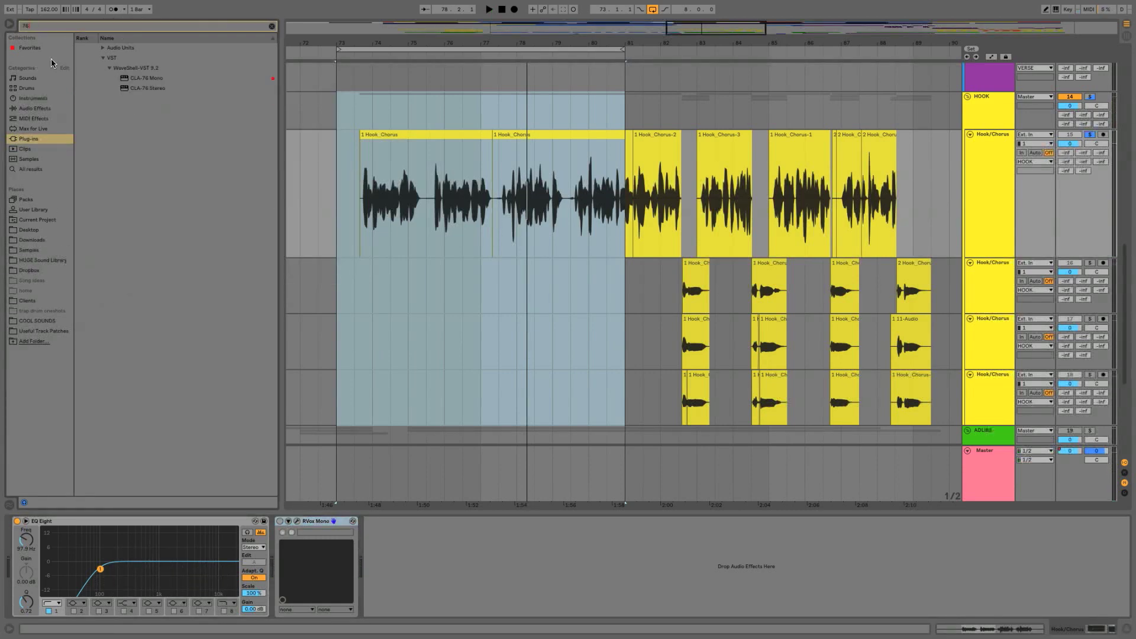
{"action": "double_click", "coordinate": [136, 80]}
- Load the CLA-76's Blacky Vocal preset while the looped vocal plays and lower the compressor's input slightly
{"action": "key", "text": "space"}
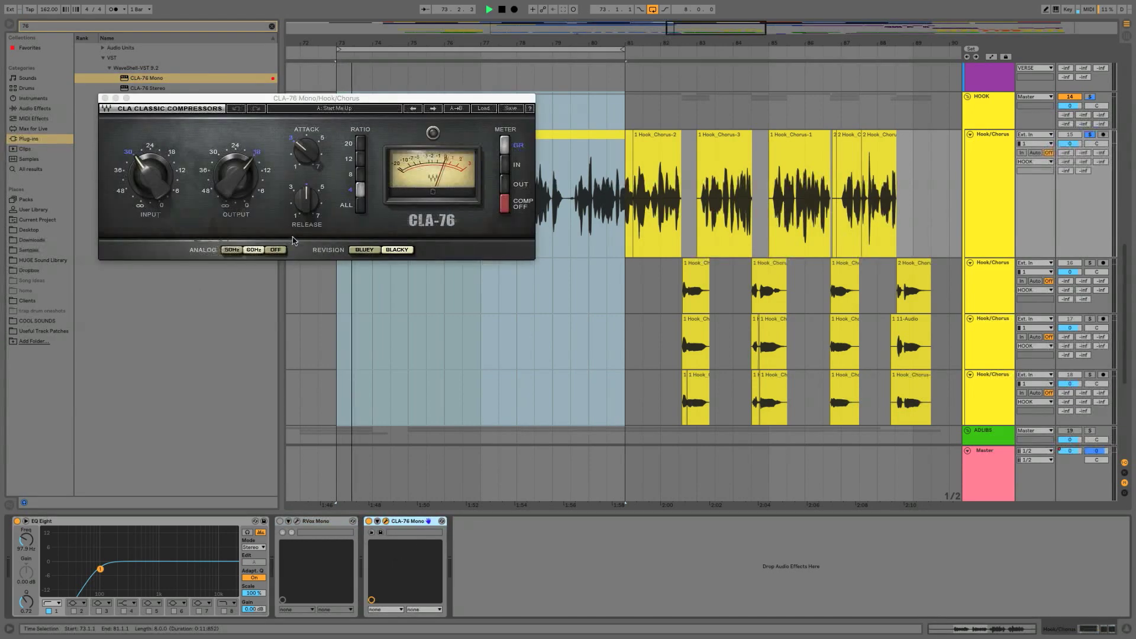
{"action": "left_click", "coordinate": [483, 108]}
{"action": "mouse_move", "coordinate": [533, 176]}
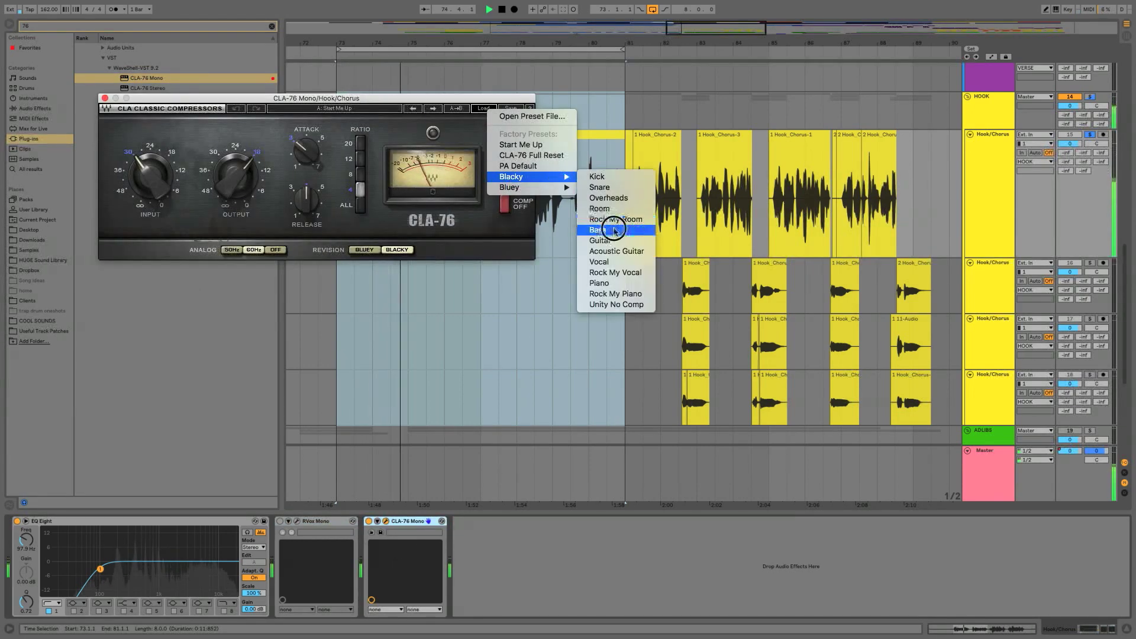
{"action": "left_click", "coordinate": [599, 261]}
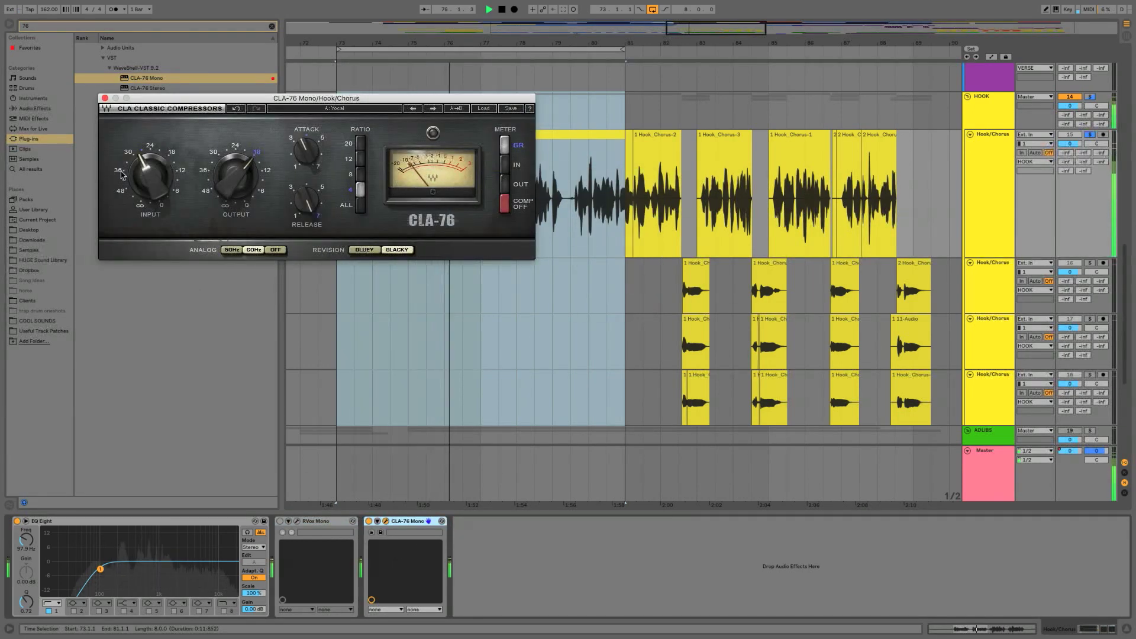
{"action": "left_click_drag", "start_coordinate": [125, 170], "coordinate": [127, 167]}
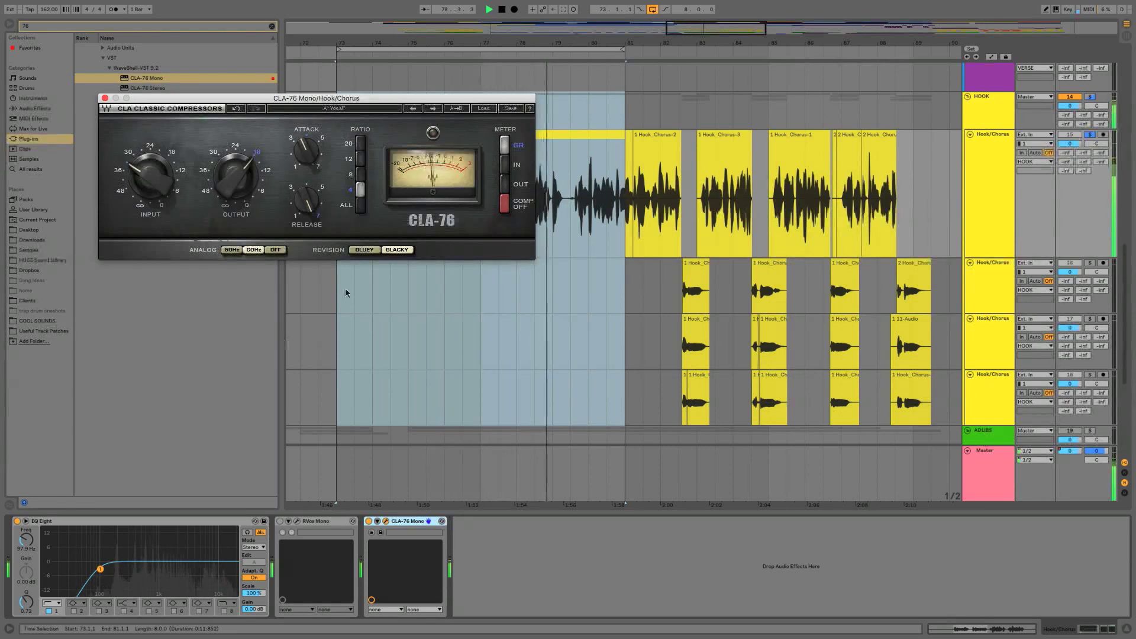
- Compare the looped lead vocal with CLA-76 bypassed and active
{"action": "left_click", "coordinate": [369, 522]}
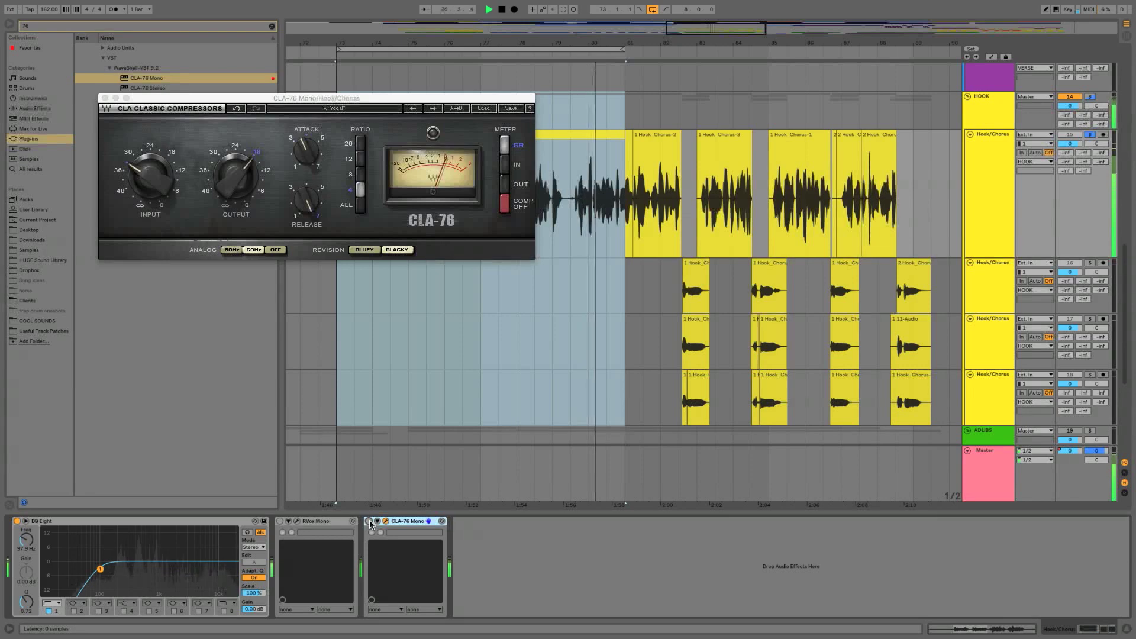
{"action": "left_click", "coordinate": [369, 521]}
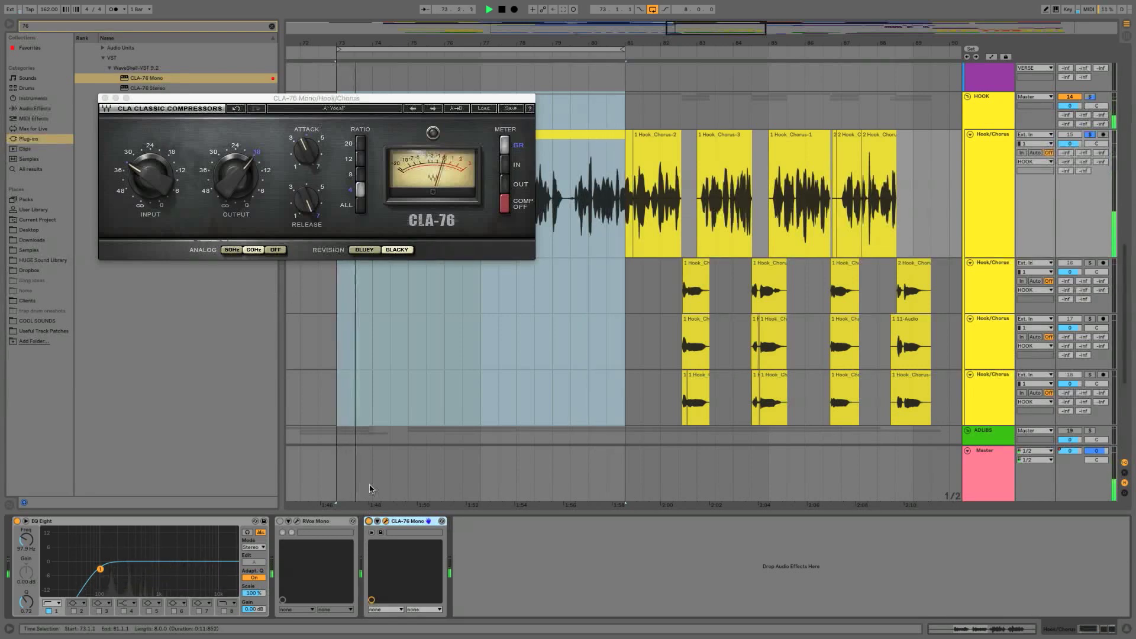
{"action": "left_click", "coordinate": [368, 521]}
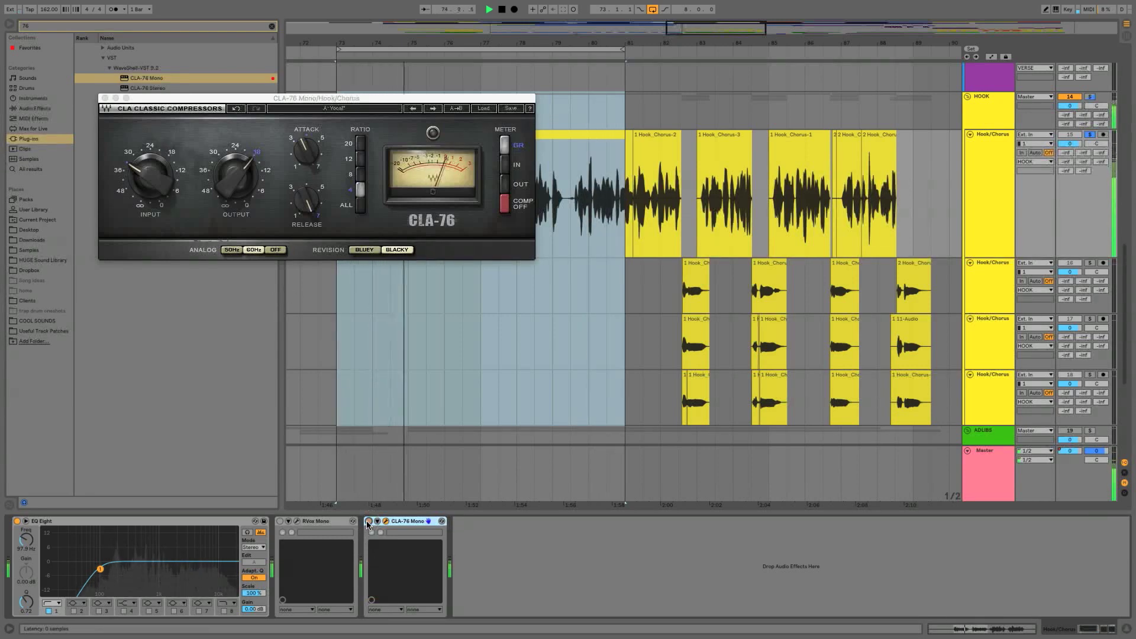
{"action": "left_click", "coordinate": [368, 522]}
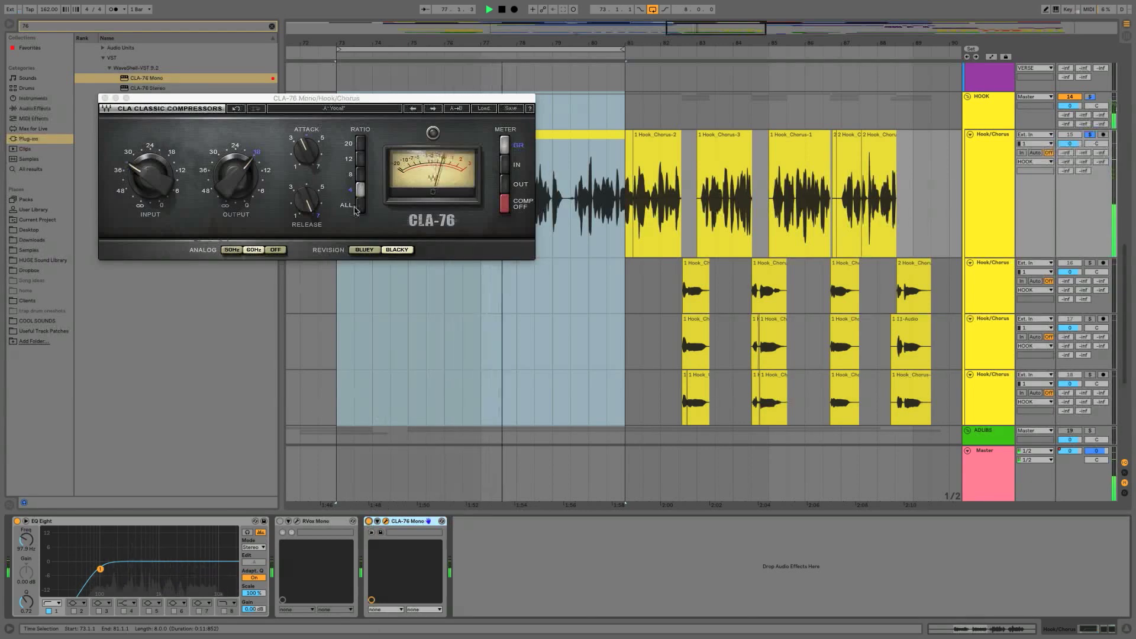
- Raise the CLA-76 input slightly, recheck the vocal with the compressor bypassed and active, and close its window
{"action": "left_click", "coordinate": [241, 190]}
{"action": "left_click_drag", "start_coordinate": [154, 182], "coordinate": [154, 174]}
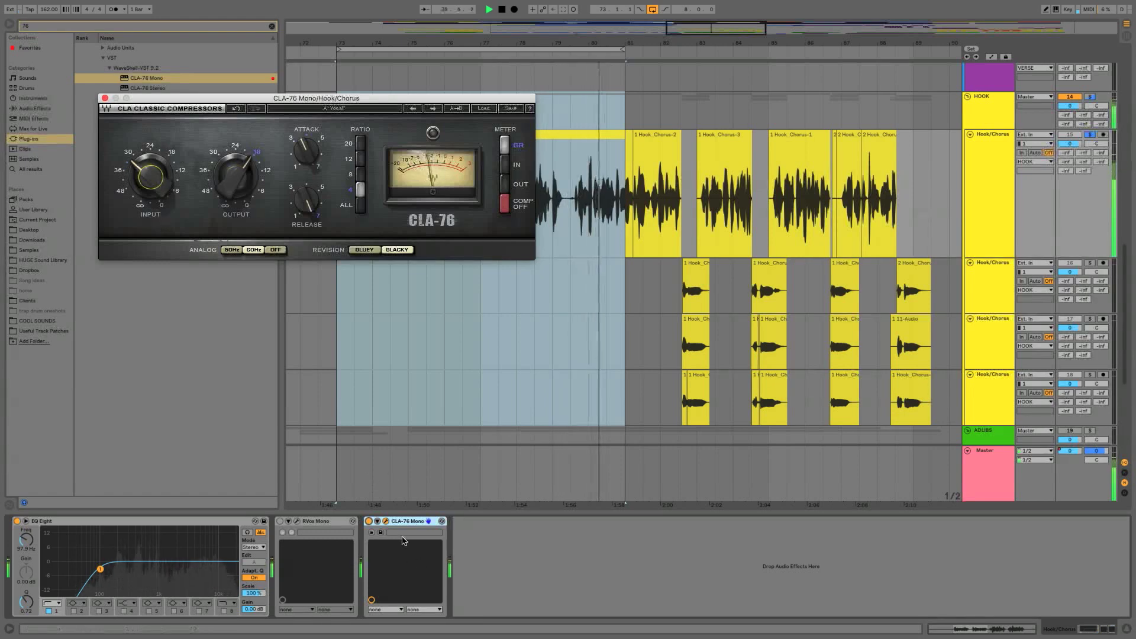
{"action": "left_click", "coordinate": [368, 521]}
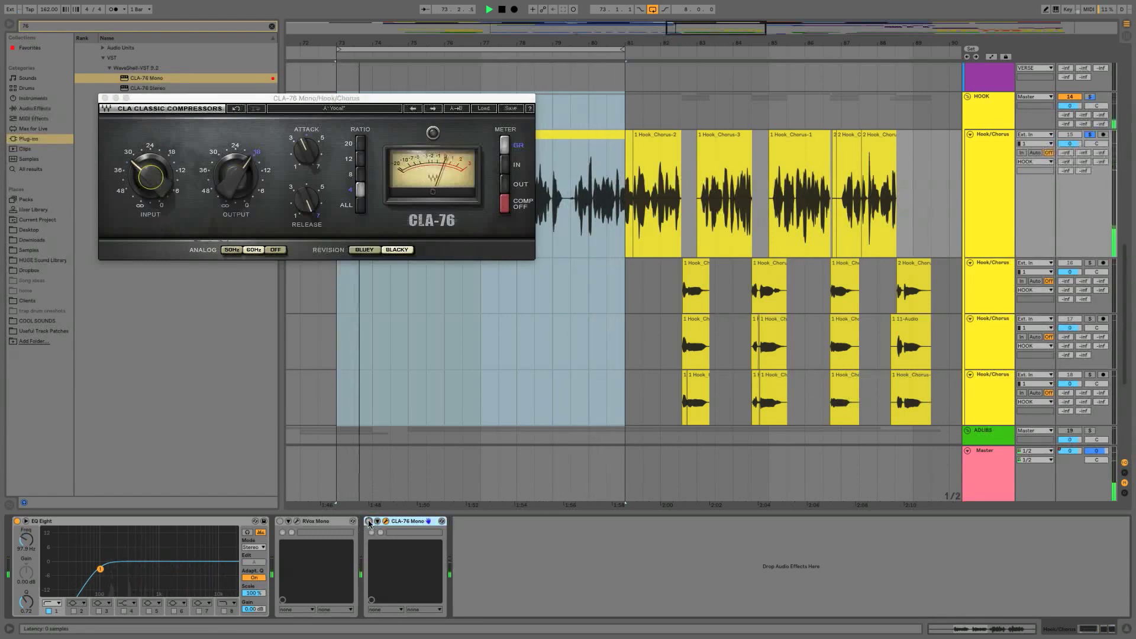
{"action": "left_click", "coordinate": [368, 521]}
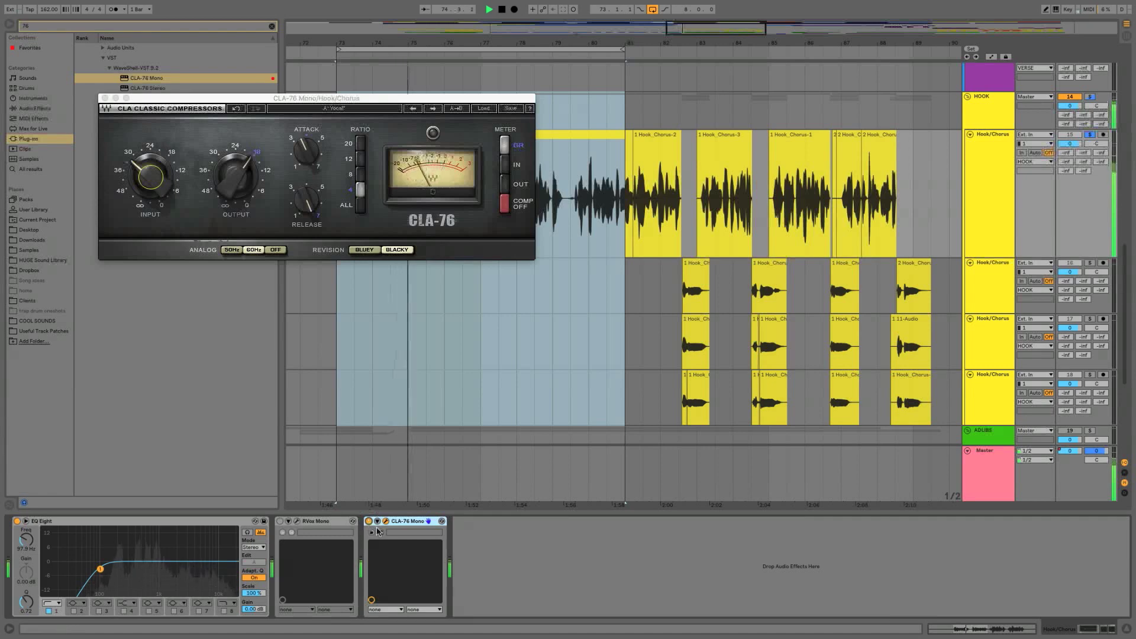
{"action": "left_click", "coordinate": [105, 98]}
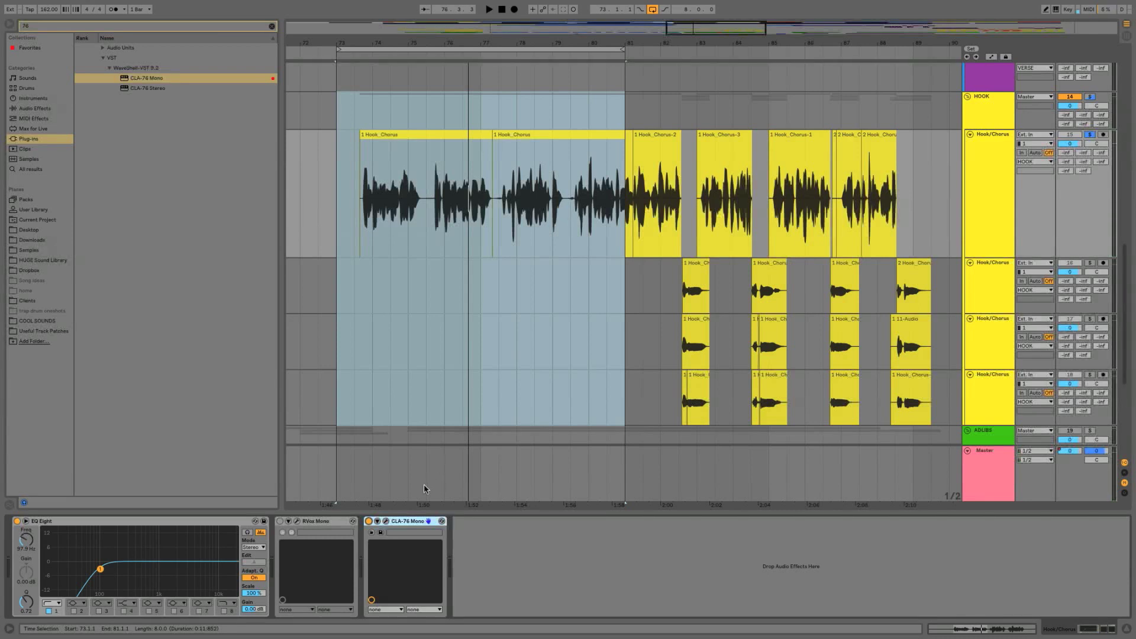
- Copy EQ Eight after CLA-76 Mono with its low cut off, and add FabFilter Pro-DS (Mono) behind it by searching for "ds"
{"action": "left_click_drag", "start_coordinate": [219, 522], "coordinate": [519, 555]}
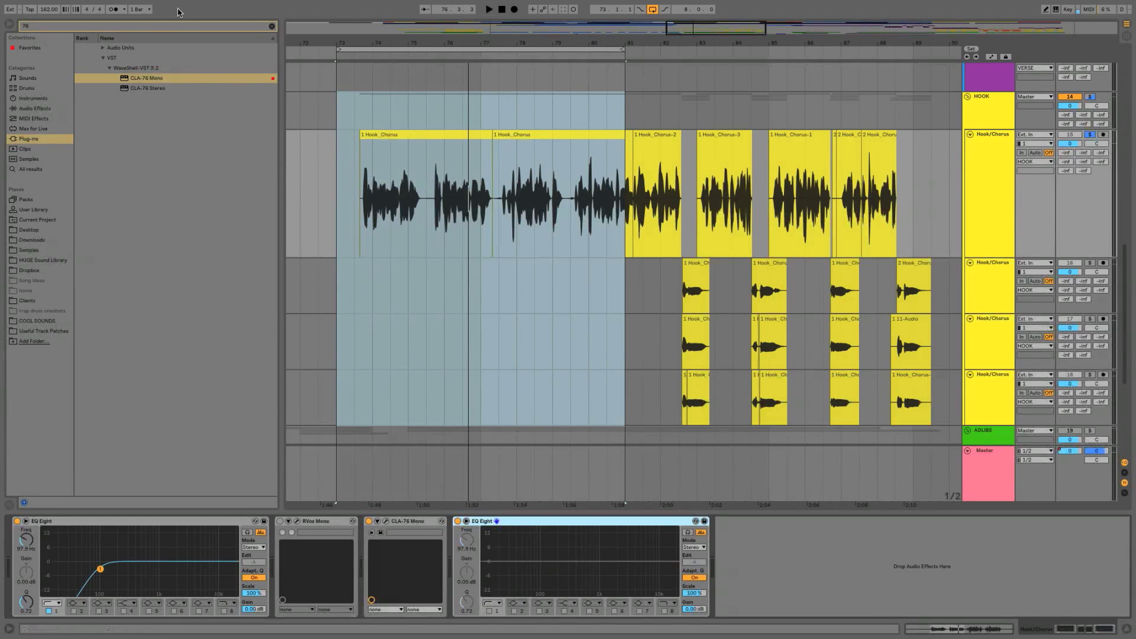
{"action": "left_click", "coordinate": [129, 28]}
{"action": "type", "text": "ds"}
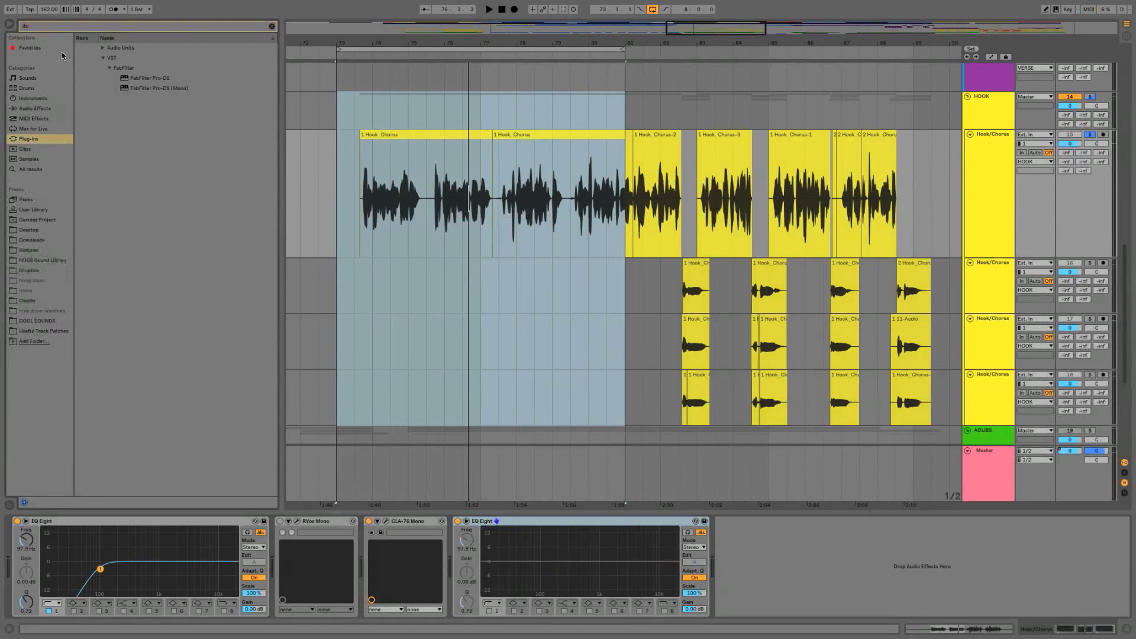
{"action": "left_click_drag", "start_coordinate": [153, 88], "coordinate": [447, 219]}
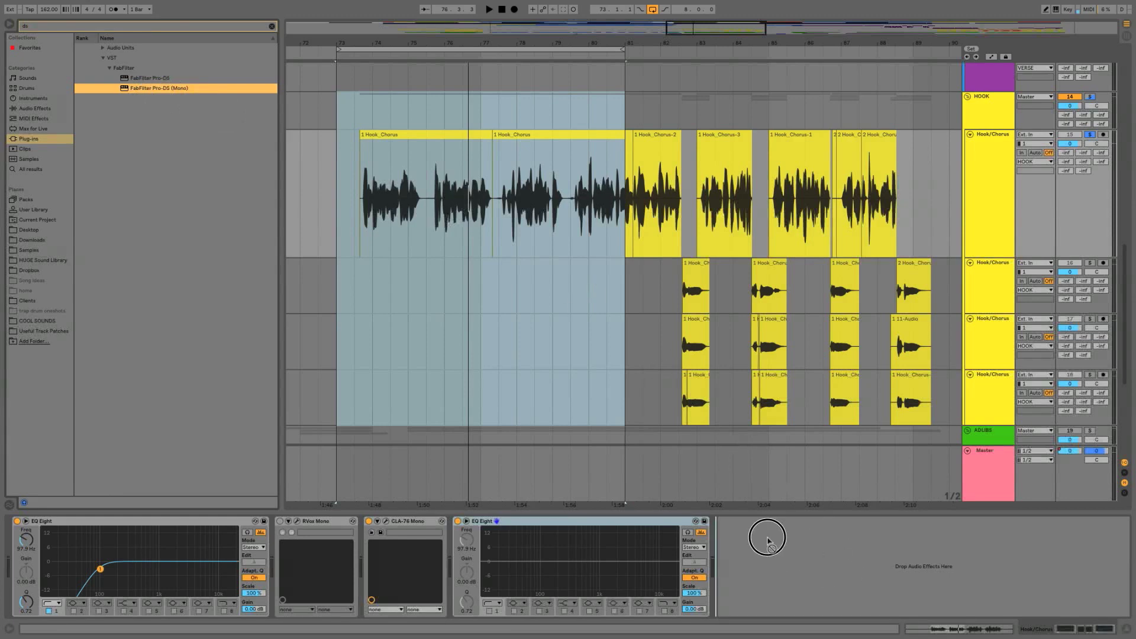
{"action": "left_click_drag", "start_coordinate": [767, 540], "coordinate": [763, 539]}
- Set the Pro-DS threshold to -20.98 dB and adjust its range while the looped lead vocal plays
{"action": "left_click_drag", "start_coordinate": [155, 250], "coordinate": [163, 185]}
{"action": "left_click_drag", "start_coordinate": [227, 229], "coordinate": [246, 231]}
{"action": "left_click_drag", "start_coordinate": [169, 248], "coordinate": [168, 243]}
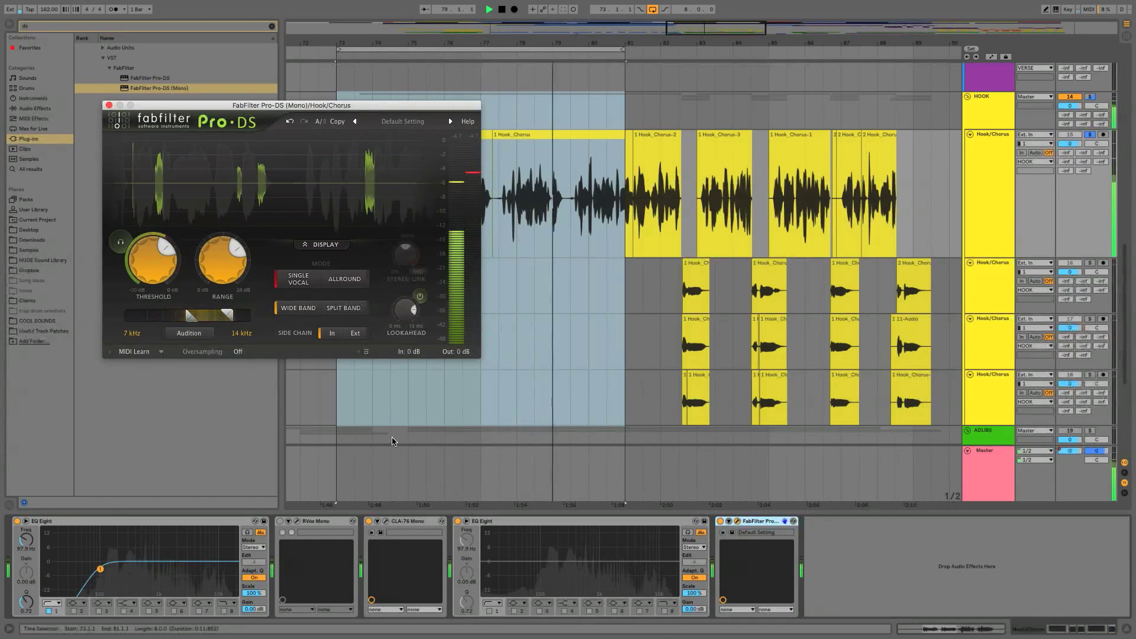
- Audition the sibilance Pro-DS detects, deactivate the de-esser with its window closed, and clear the plug-in search
{"action": "left_click", "coordinate": [195, 333]}
{"action": "left_click", "coordinate": [204, 334]}
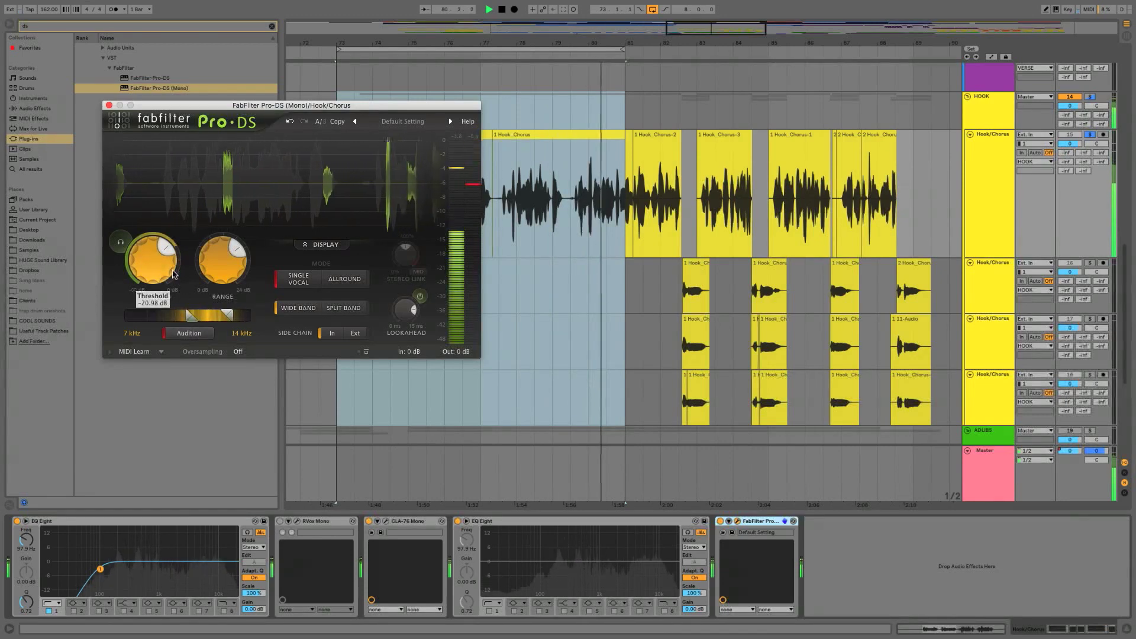
{"action": "left_click", "coordinate": [737, 522]}
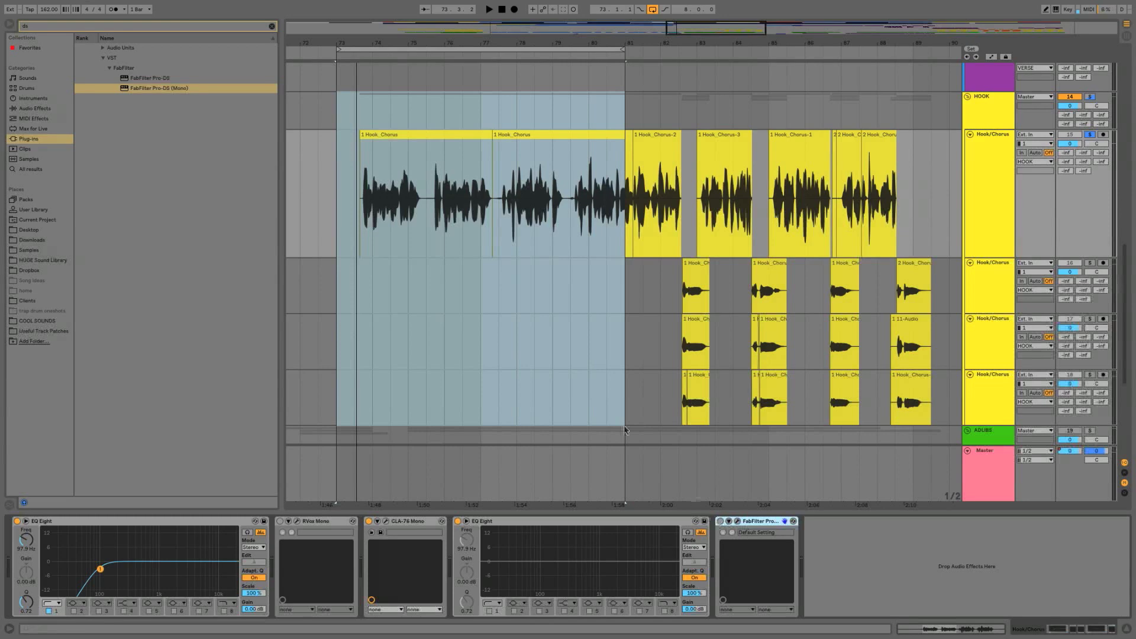
{"action": "left_click", "coordinate": [271, 28]}
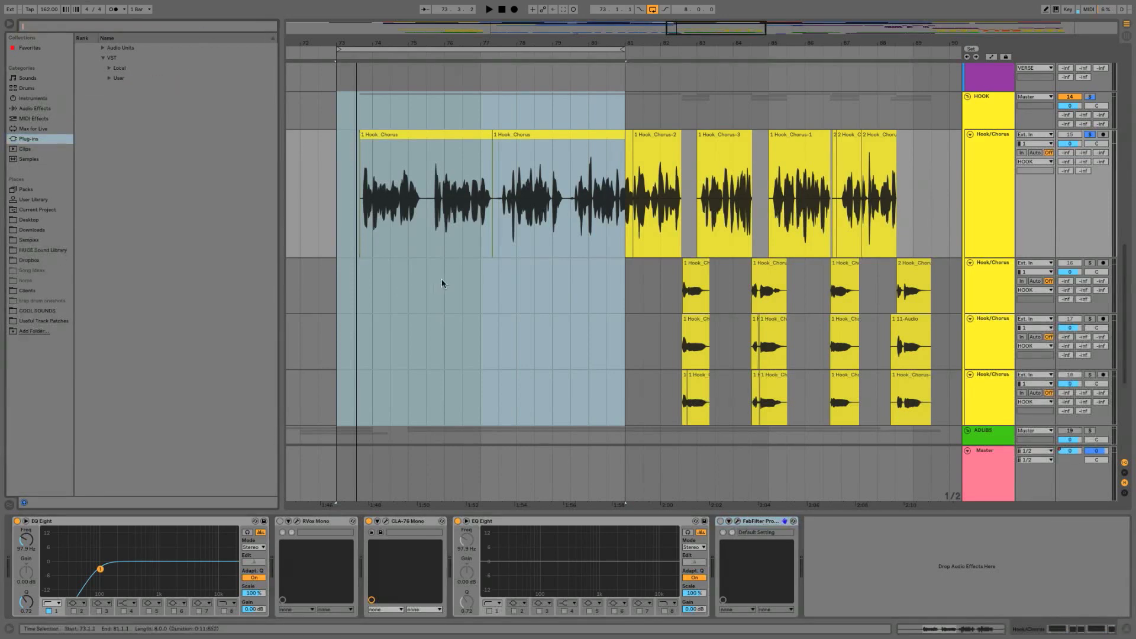
- Play the lead hook vocal from its first chorus clip, stop playback and switch to the Session View mixer
{"action": "left_click", "coordinate": [359, 177]}
{"action": "key", "text": "space"}
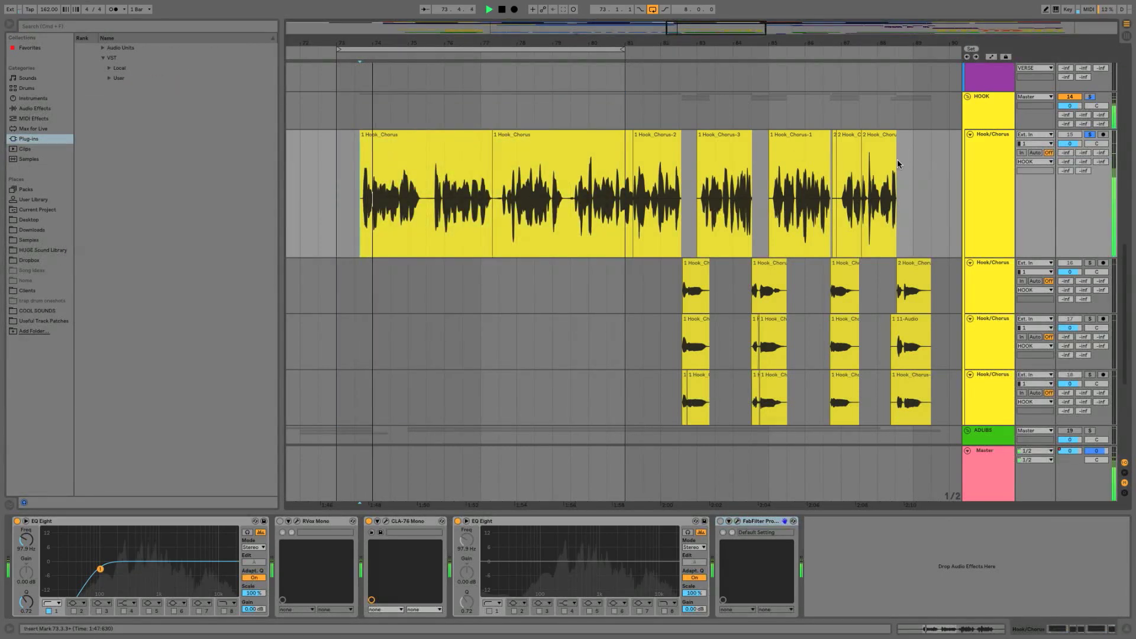
{"action": "key", "text": "Tab"}
{"action": "key", "text": "Tab"}
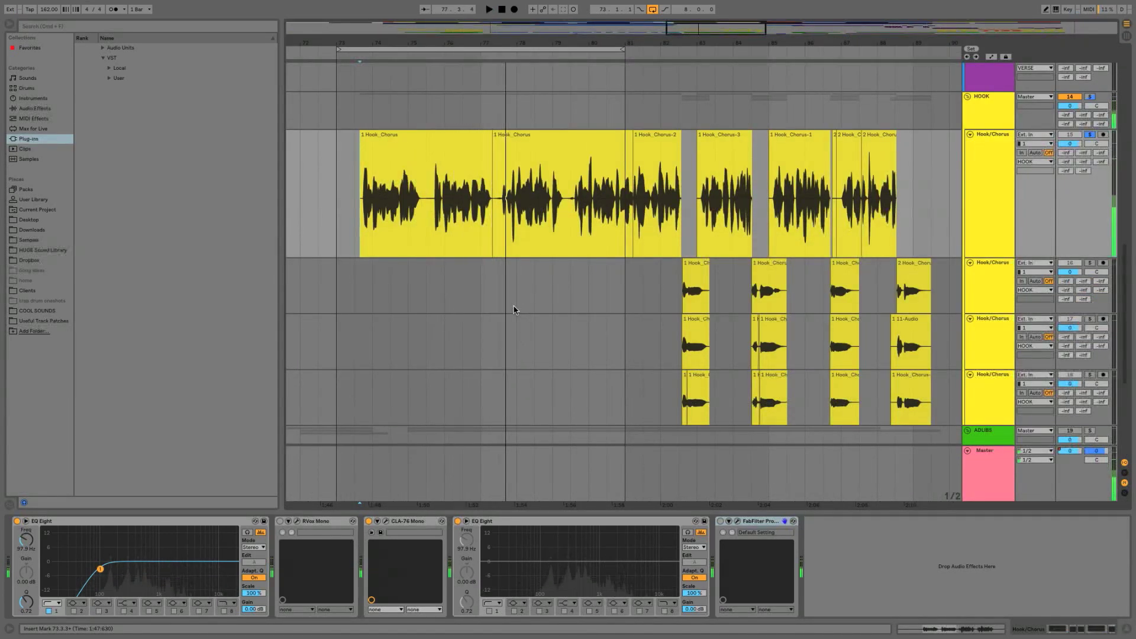
{"action": "key", "text": "Tab"}
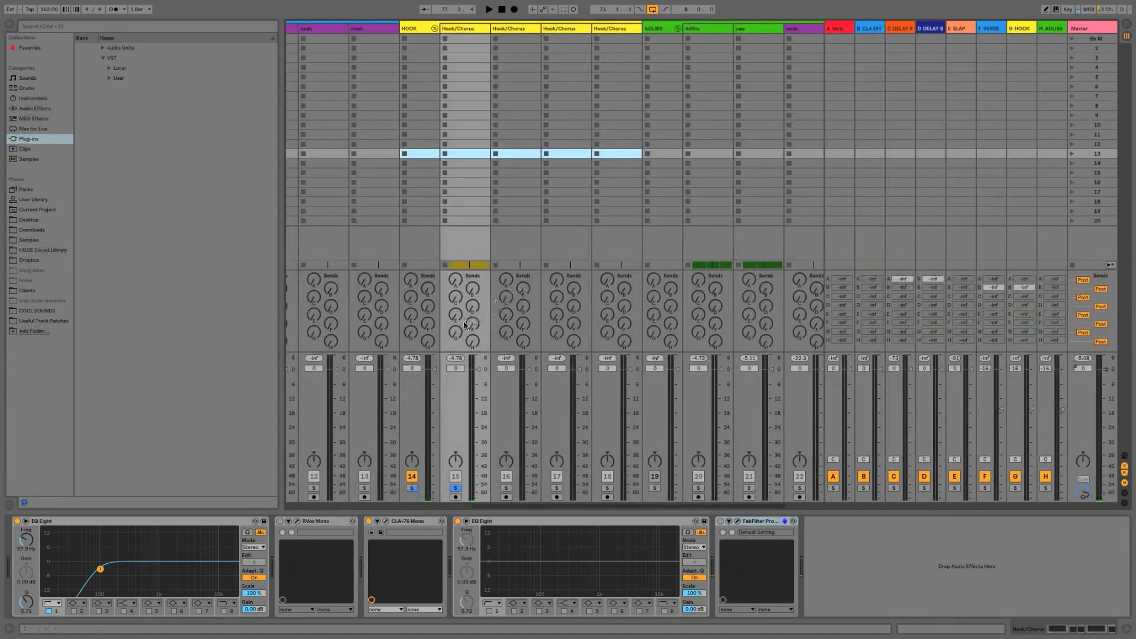
- Remove the lead vocal track's solo, keep the HOOK group soloed, and raise its send to the G HOOK return during playback
{"action": "left_click", "coordinate": [463, 28]}
{"action": "left_click", "coordinate": [611, 29]}
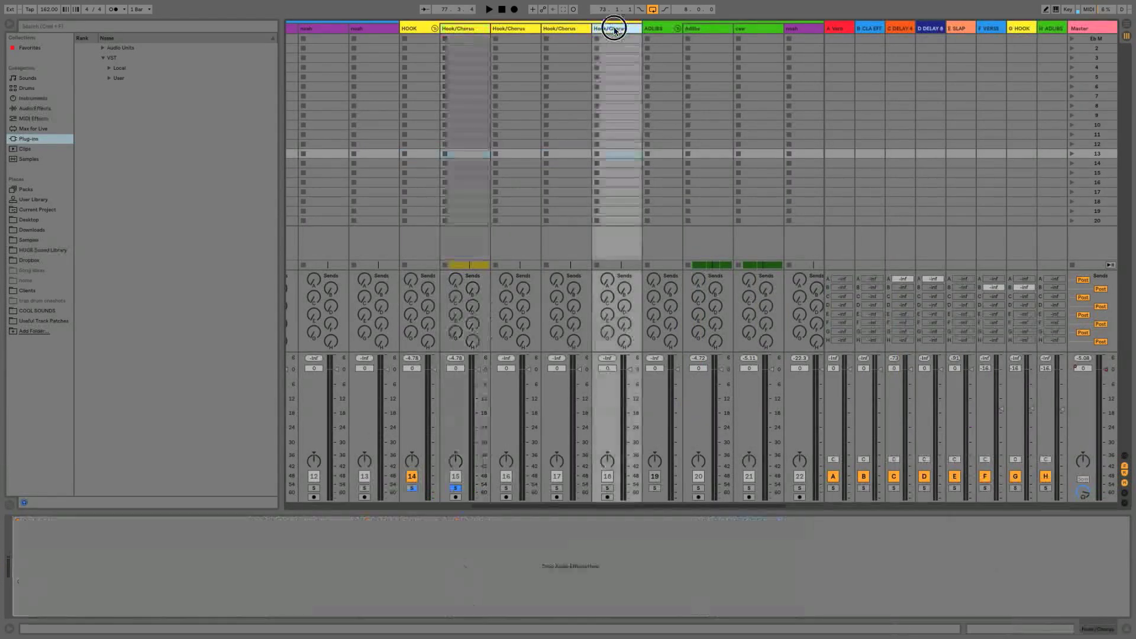
{"action": "left_click", "coordinate": [562, 29]}
{"action": "left_click", "coordinate": [515, 29]}
{"action": "left_click", "coordinate": [478, 31]}
{"action": "left_click", "coordinate": [414, 33]}
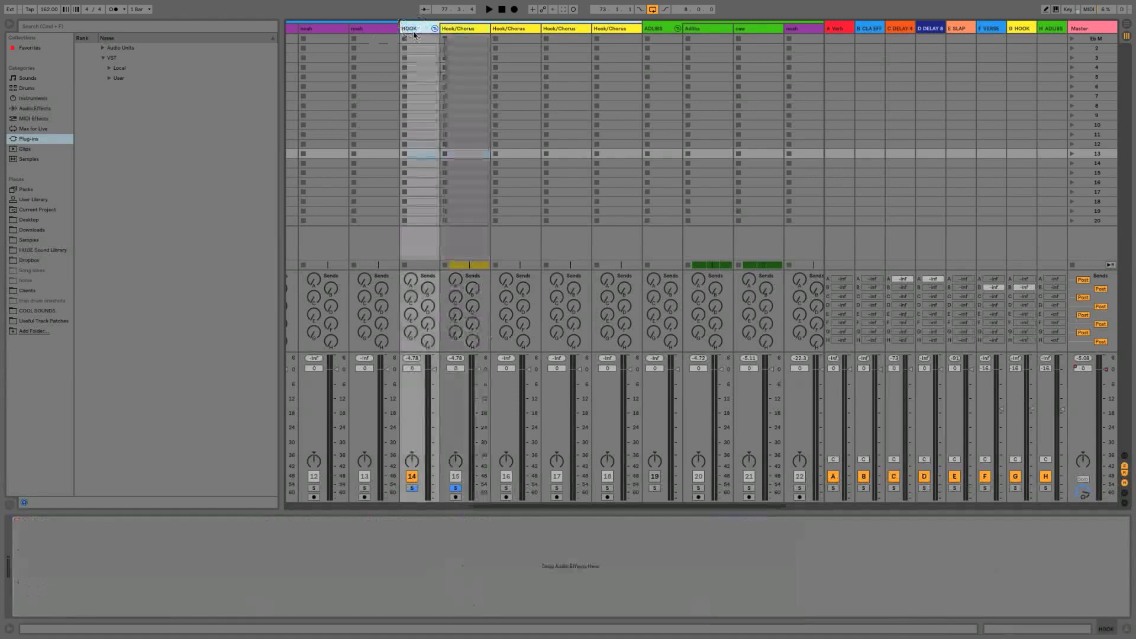
{"action": "key", "text": "space"}
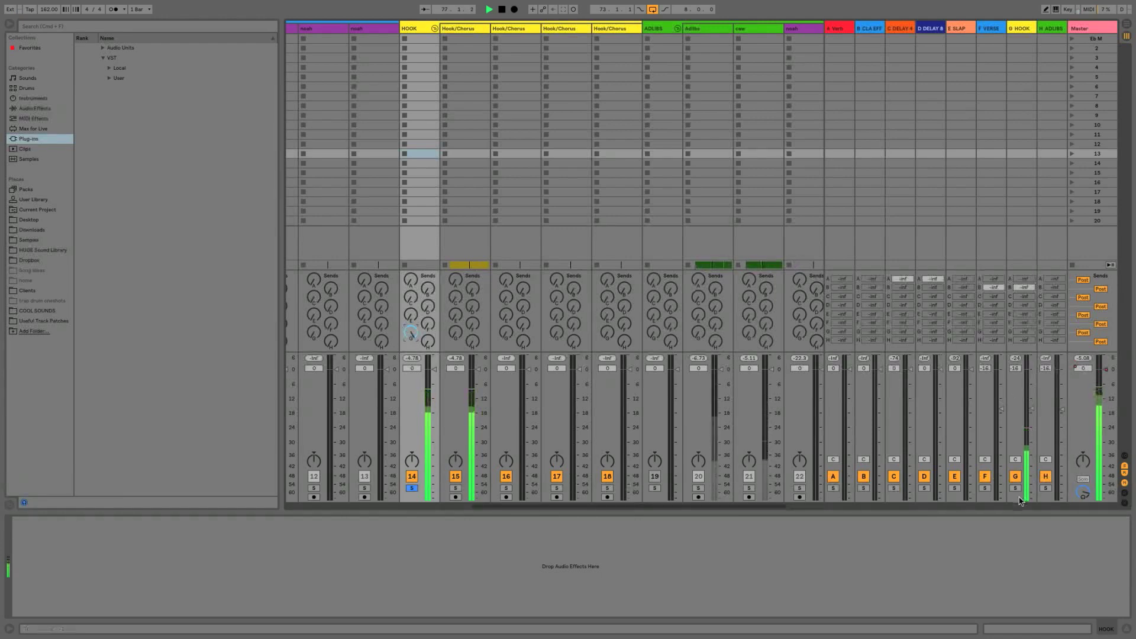
- Mute the G HOOK return and view the effect chain on the F VERSE return
{"action": "left_click", "coordinate": [1021, 31]}
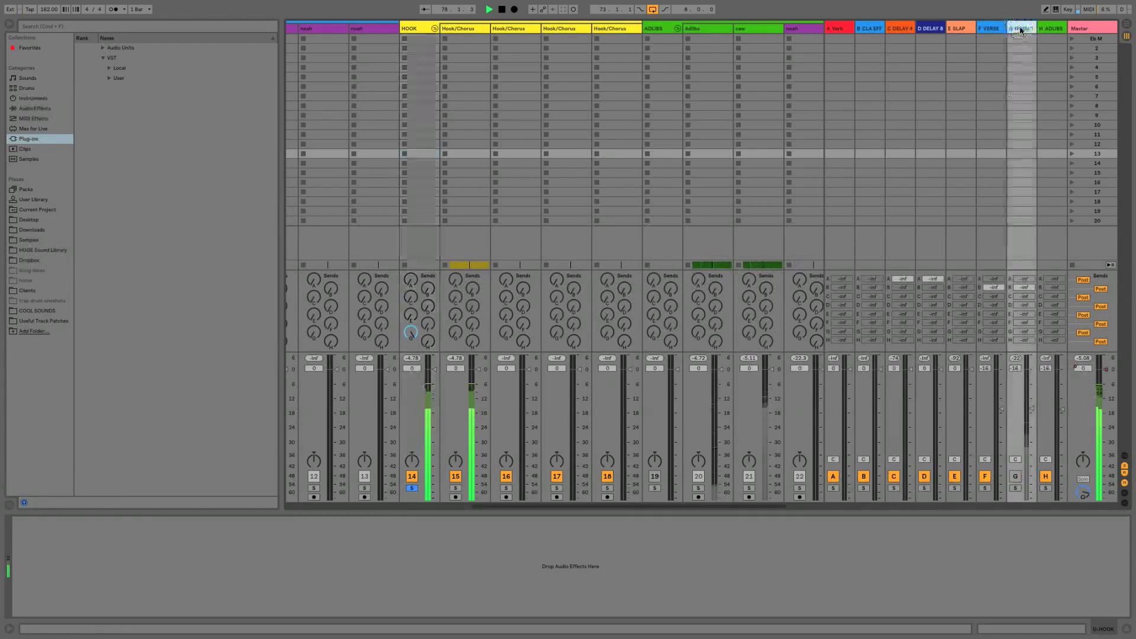
{"action": "left_click", "coordinate": [988, 28]}
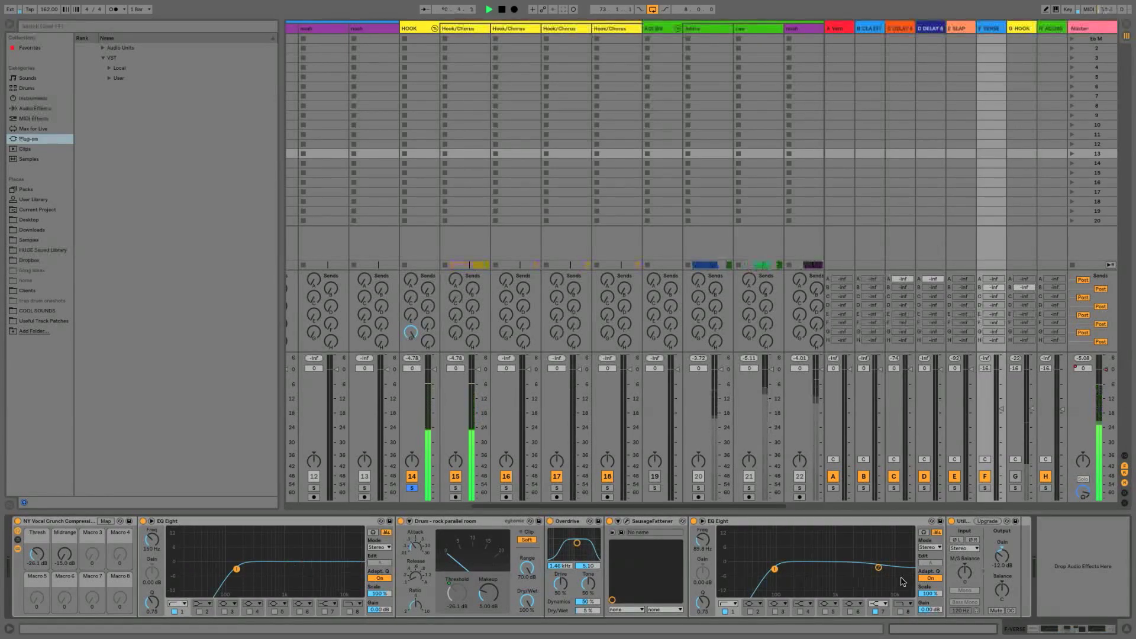
- Build an effect chain on the G HOOK return with EQ Eight, Glue Compressor, Overdrive and a copy of the EQ Eight at the end
{"action": "left_click", "coordinate": [1019, 28]}
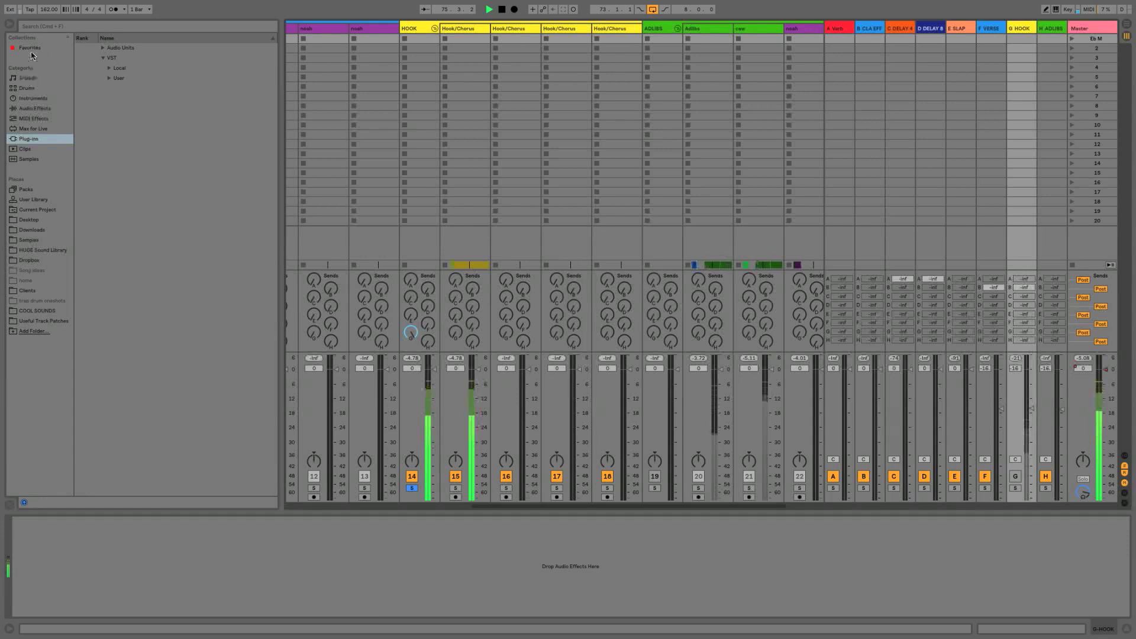
{"action": "left_click", "coordinate": [34, 109]}
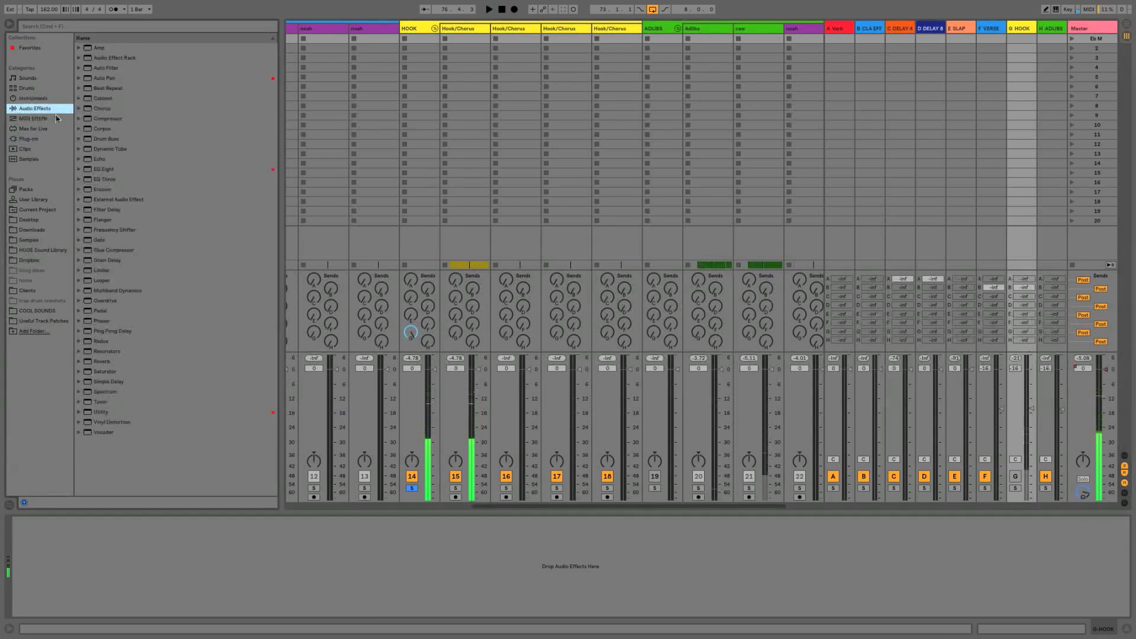
{"action": "double_click", "coordinate": [107, 170]}
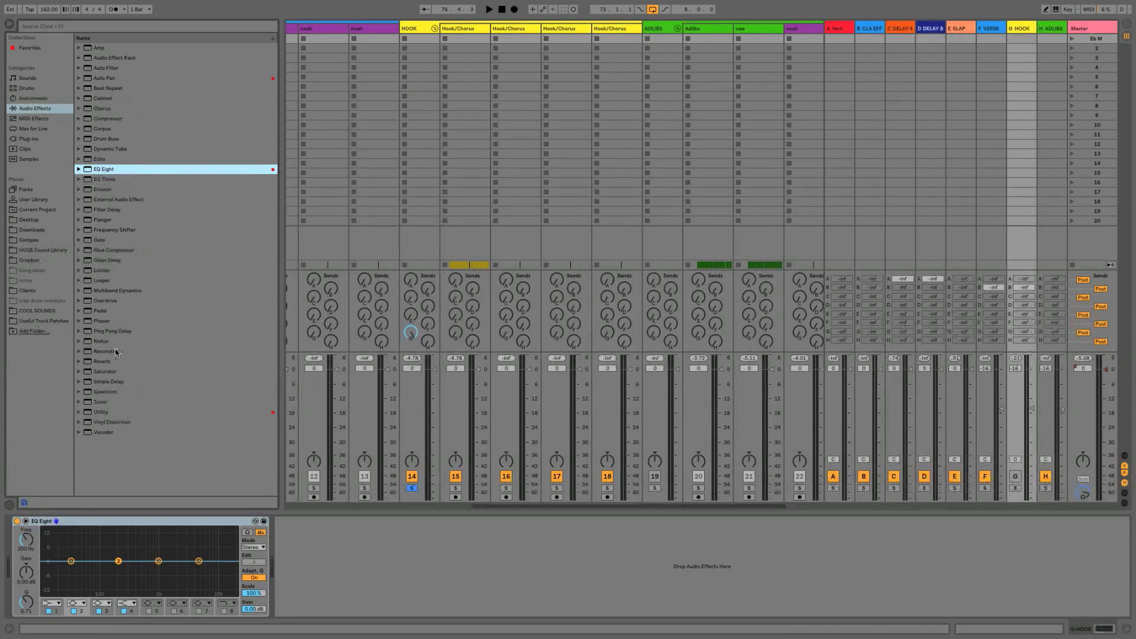
{"action": "double_click", "coordinate": [111, 301]}
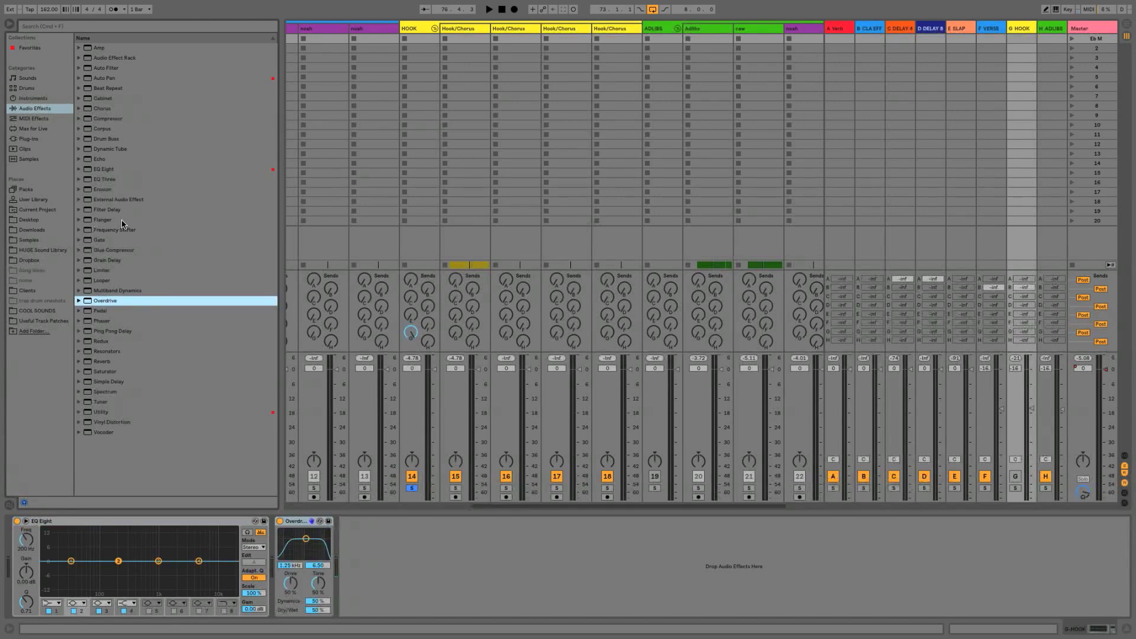
{"action": "left_click_drag", "start_coordinate": [121, 252], "coordinate": [275, 520]}
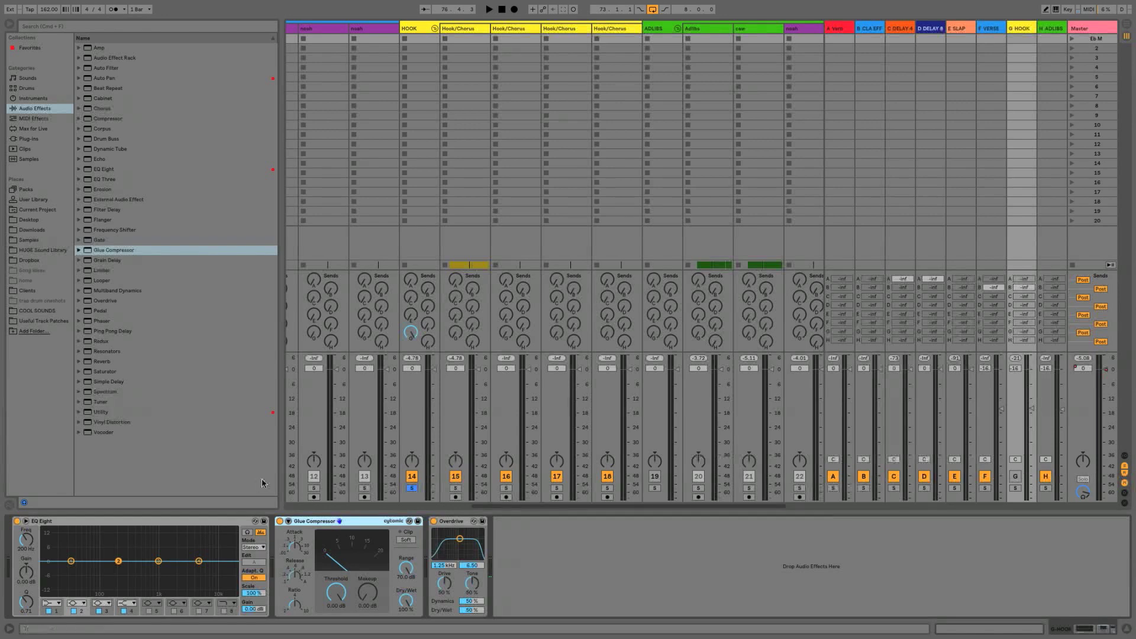
{"action": "left_click", "coordinate": [579, 553]}
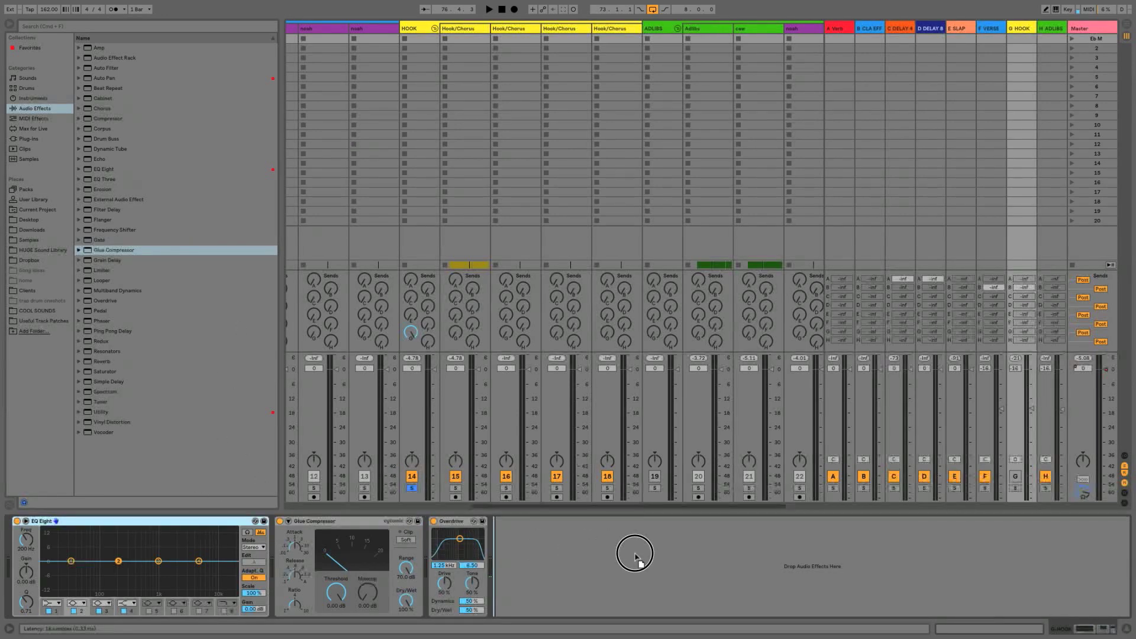
{"action": "left_click_drag", "start_coordinate": [635, 553], "coordinate": [633, 552]}
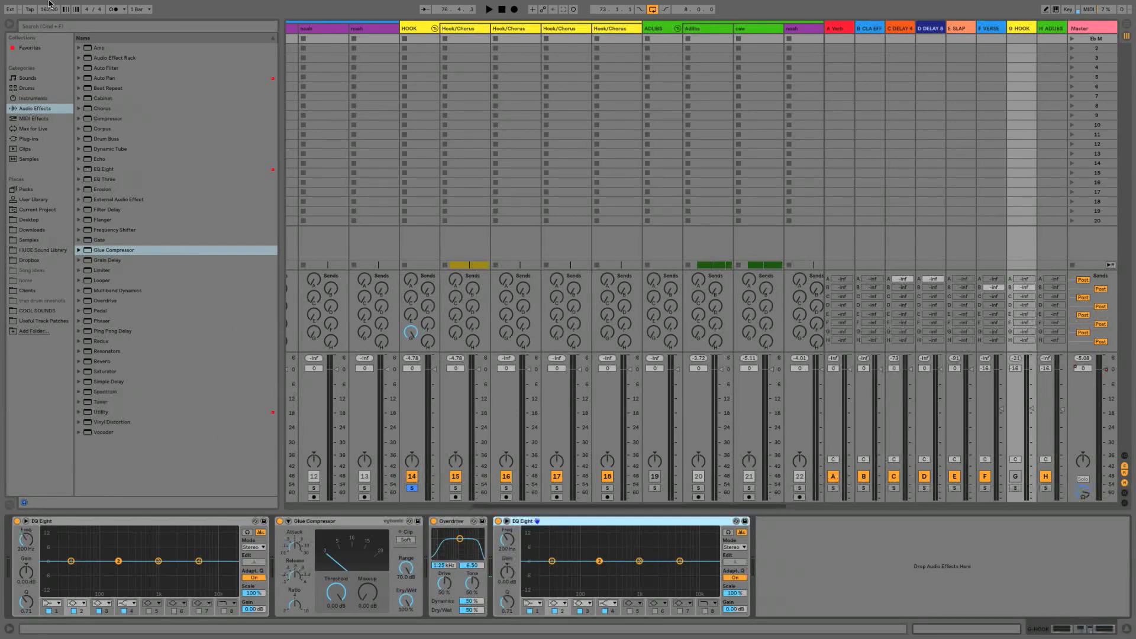
- Search the plug-ins for "saus", insert SausageFattener between Overdrive and the second EQ Eight, and bypass the devices after the first EQ Eight
{"action": "left_click", "coordinate": [87, 28]}
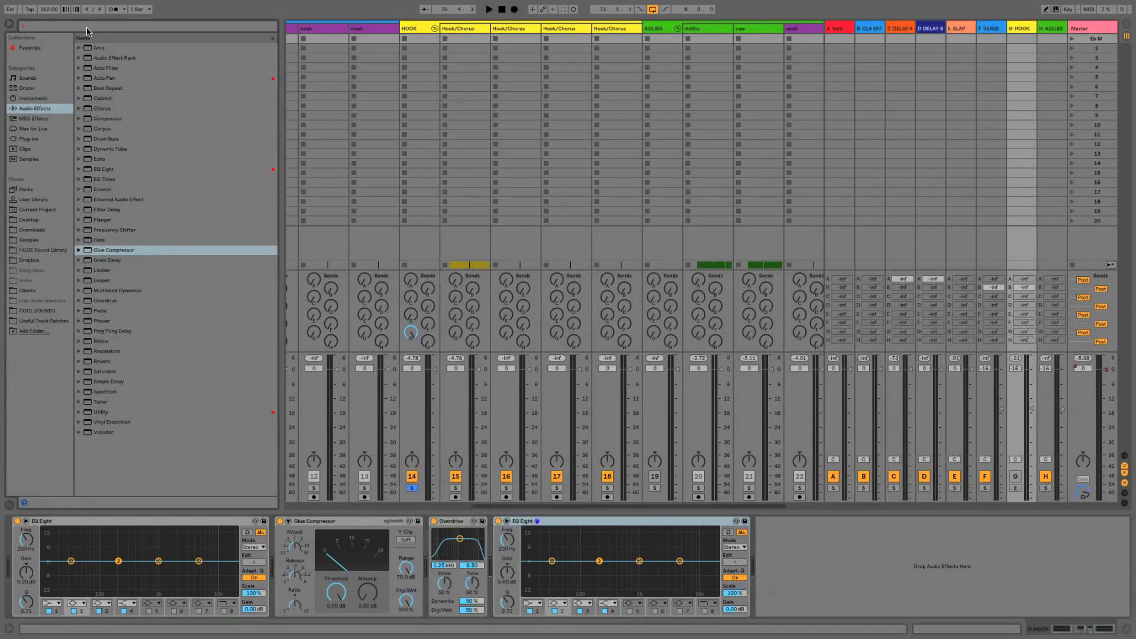
{"action": "type", "text": "satu"}
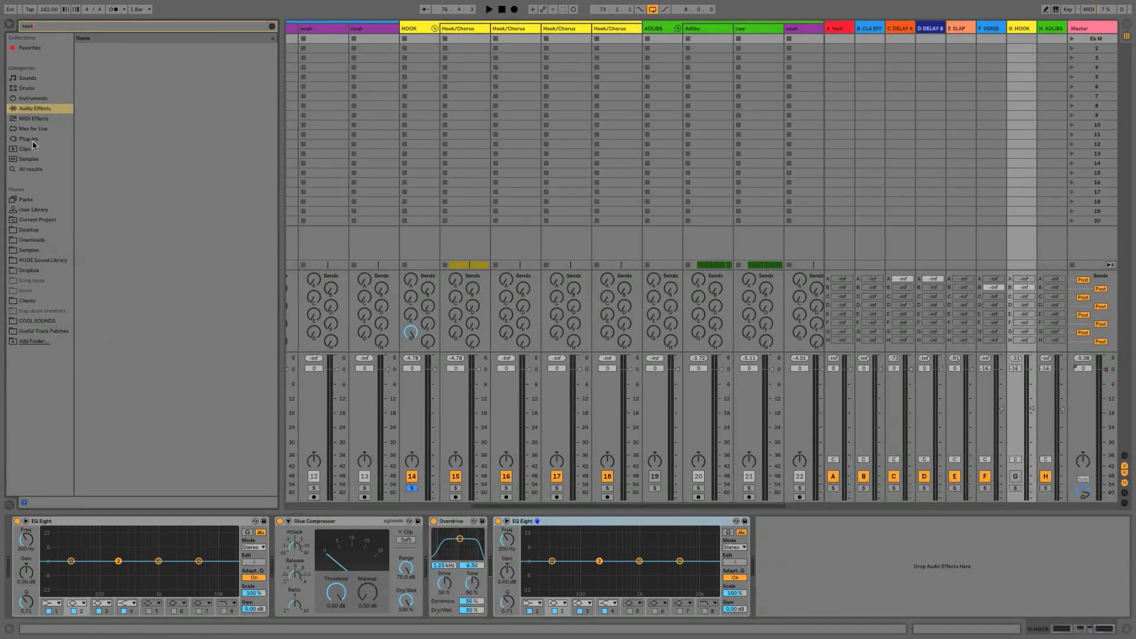
{"action": "left_click", "coordinate": [29, 140]}
{"action": "left_click_drag", "start_coordinate": [142, 78], "coordinate": [489, 552]}
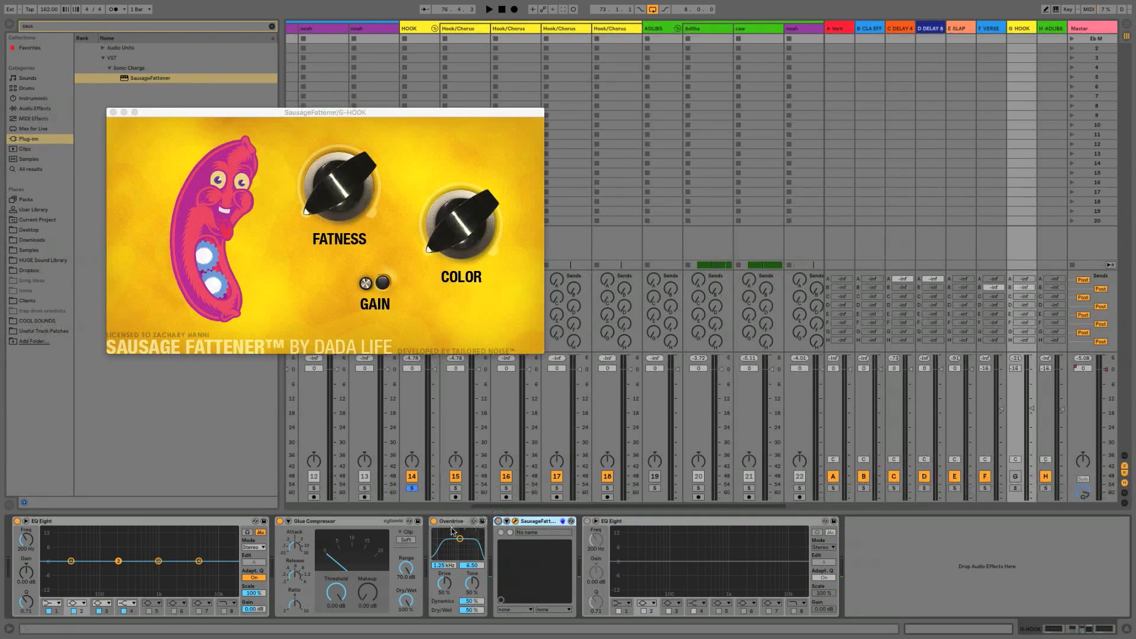
- During playback, solo the G HOOK return and reduce its first EQ Eight to a single high-pass band at about 235 Hz
{"action": "key", "text": "space"}
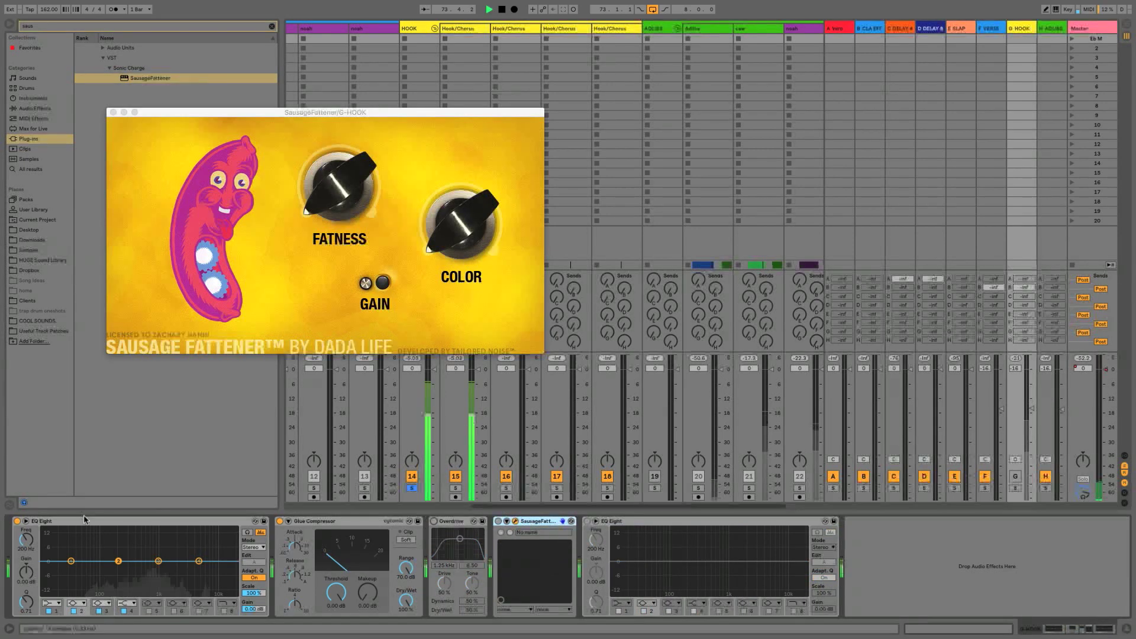
{"action": "left_click", "coordinate": [51, 604]}
{"action": "left_click_drag", "start_coordinate": [71, 570], "coordinate": [125, 570]}
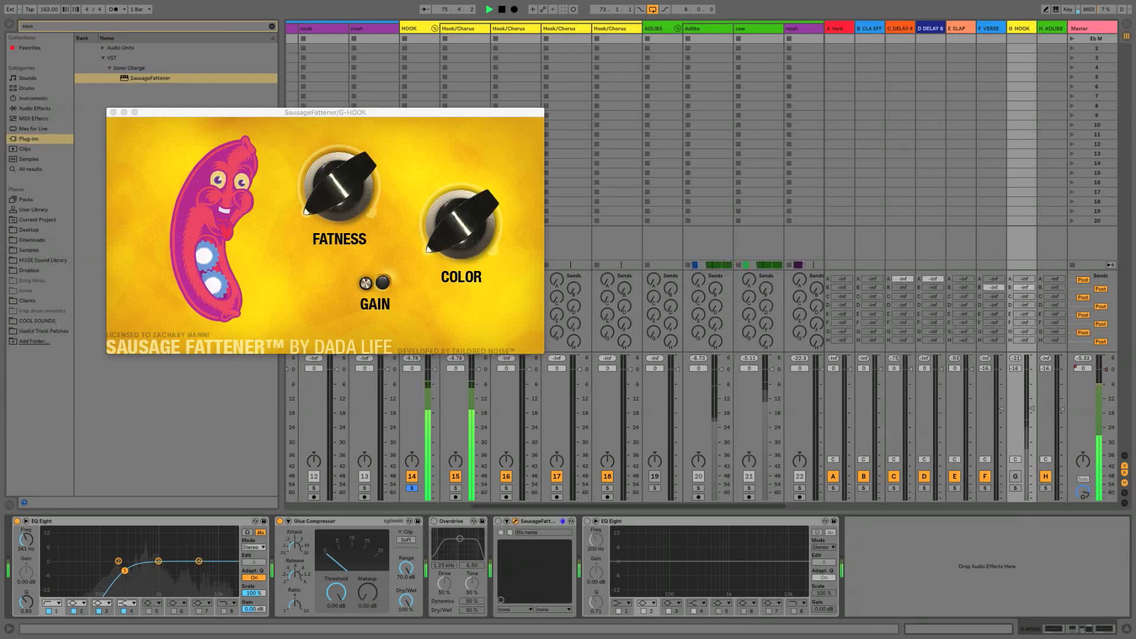
{"action": "left_click", "coordinate": [1015, 488]}
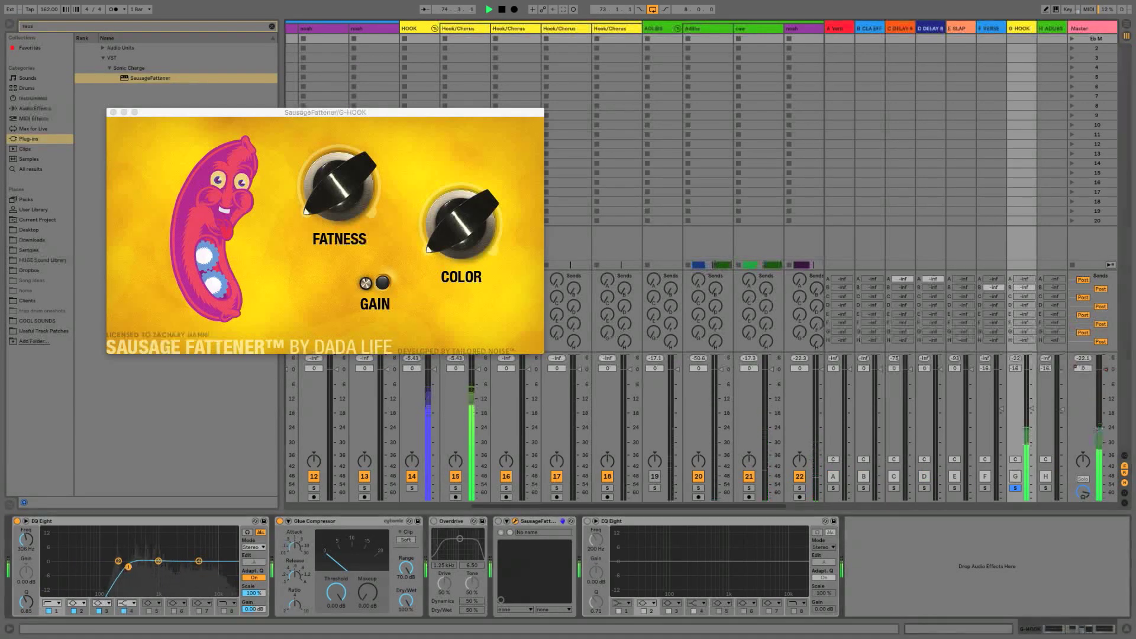
{"action": "left_click_drag", "start_coordinate": [130, 567], "coordinate": [122, 569]}
{"action": "left_click", "coordinate": [73, 610]}
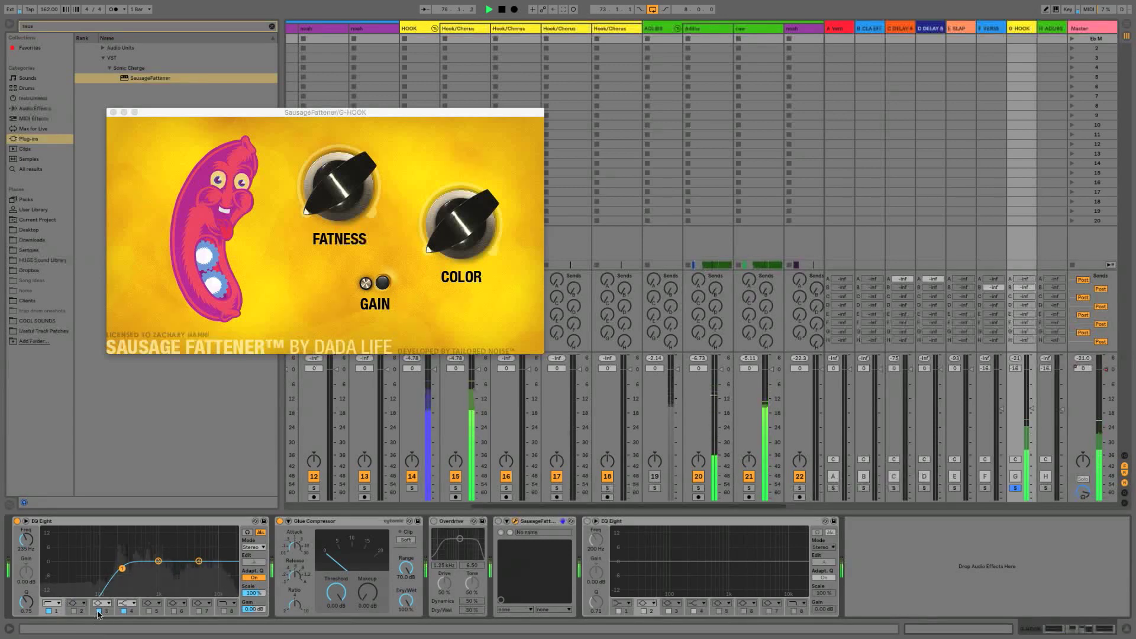
{"action": "left_click", "coordinate": [123, 611]}
- Activate the Glue Compressor, set its threshold to about -23.5 dB and makeup to about 5.5 dB, and adjust the ratio
{"action": "left_click", "coordinate": [279, 521]}
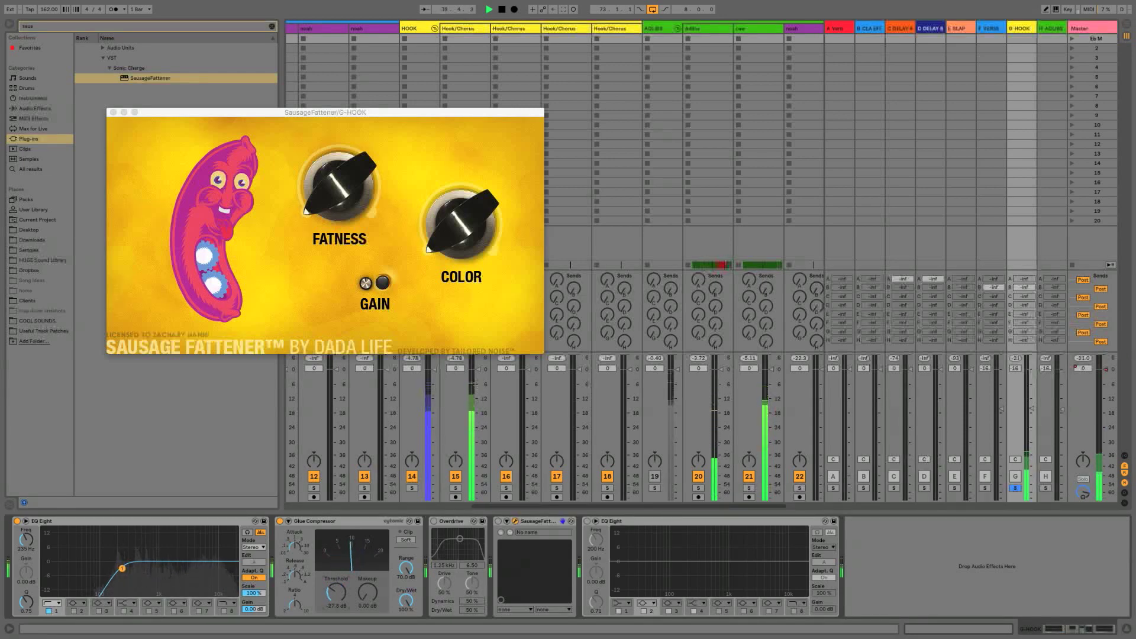
{"action": "left_click_drag", "start_coordinate": [367, 593], "coordinate": [367, 547]}
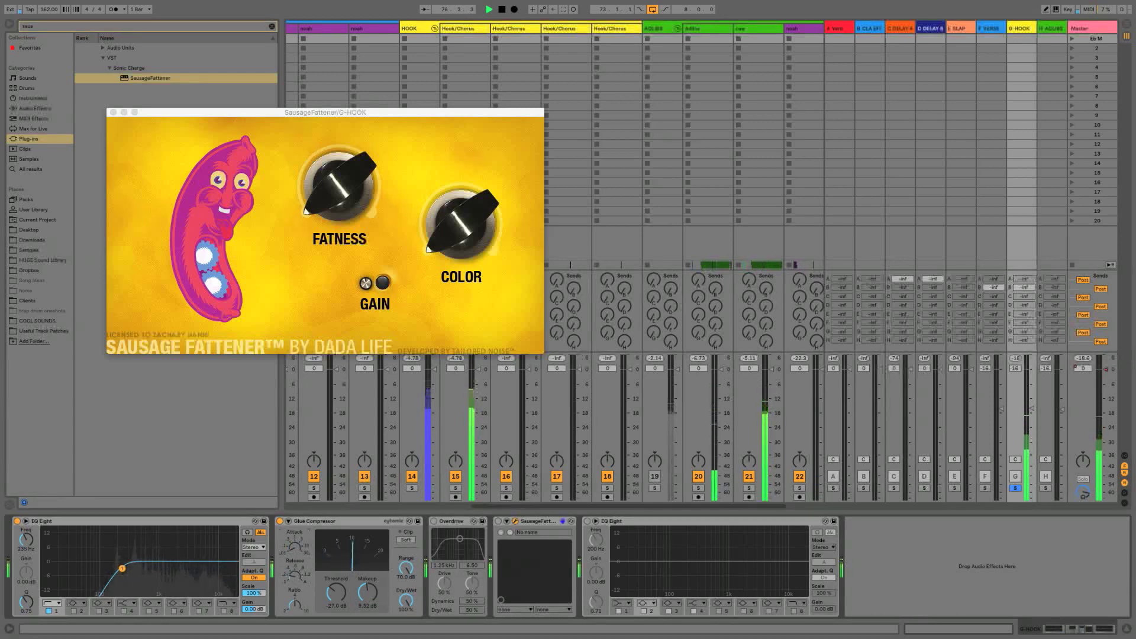
{"action": "left_click_drag", "start_coordinate": [295, 603], "coordinate": [296, 580]}
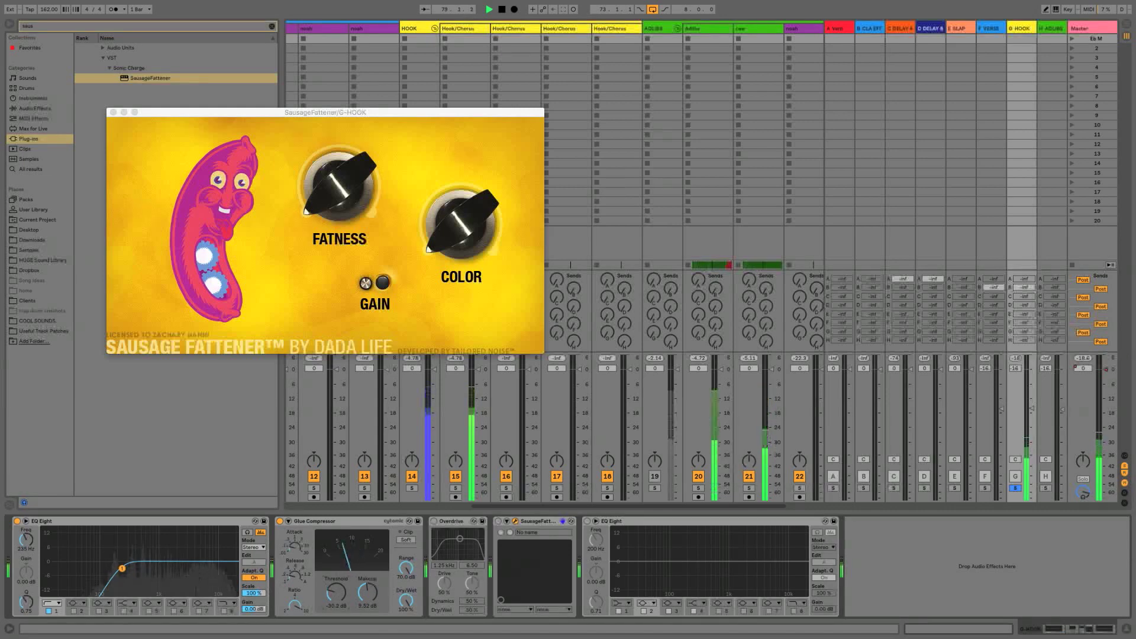
{"action": "left_click_drag", "start_coordinate": [335, 591], "coordinate": [335, 586]}
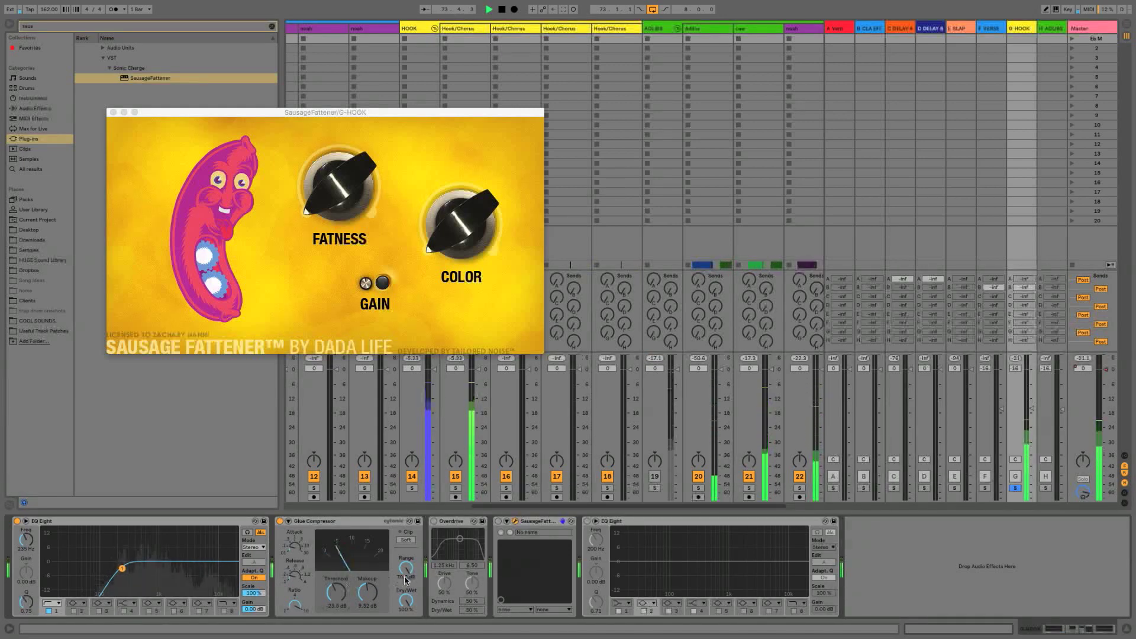
- Activate Overdrive with its filter at 1.92 kHz and about 9% dry/wet, and activate SausageFattener with Fatness at about 26%
{"action": "left_click", "coordinate": [433, 521]}
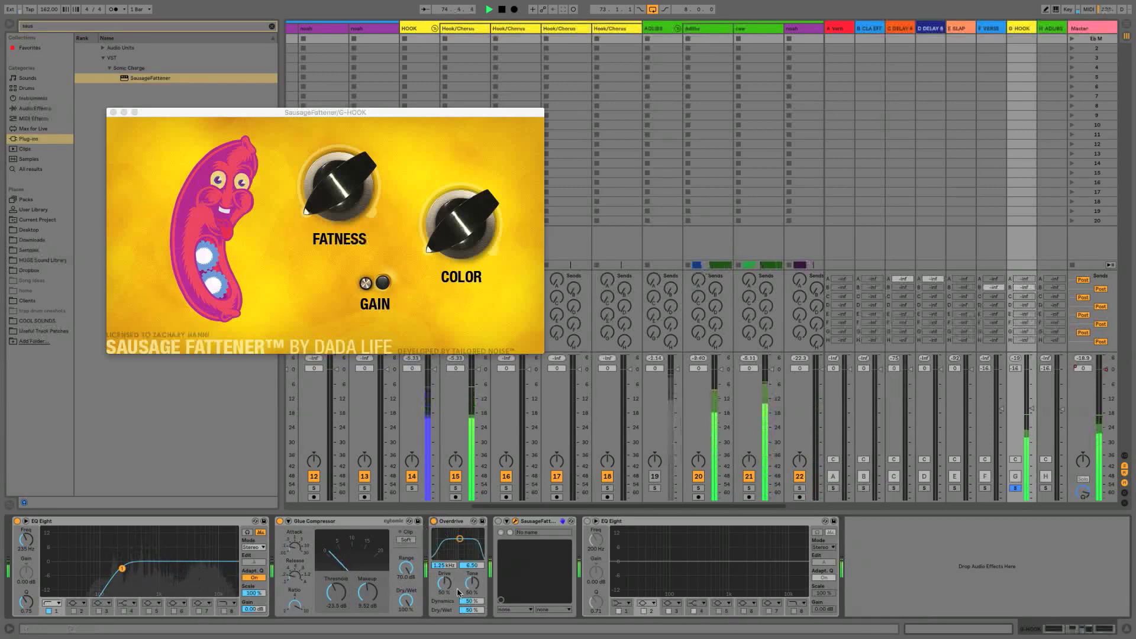
{"action": "left_click_drag", "start_coordinate": [472, 610], "coordinate": [471, 615]}
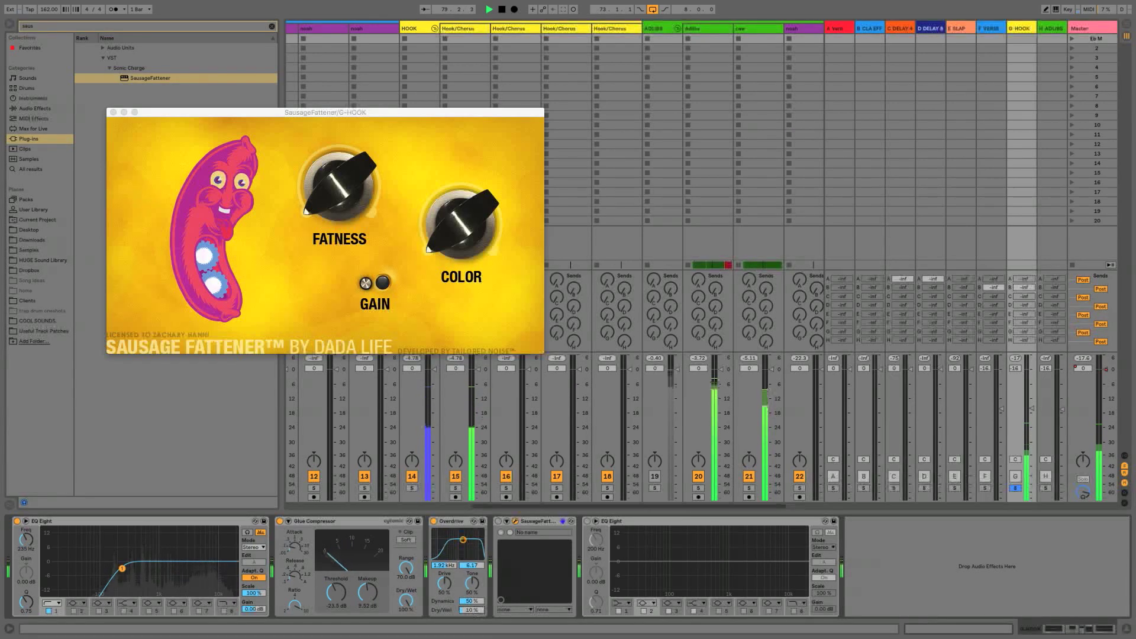
{"action": "left_click_drag", "start_coordinate": [472, 609], "coordinate": [472, 611]}
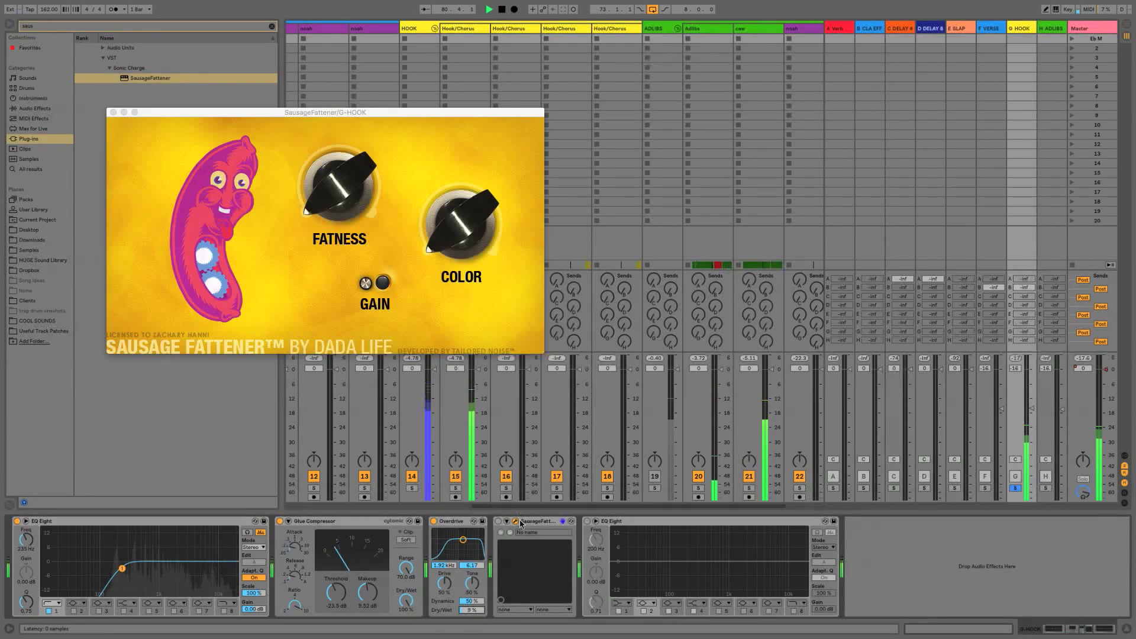
{"action": "left_click", "coordinate": [498, 521]}
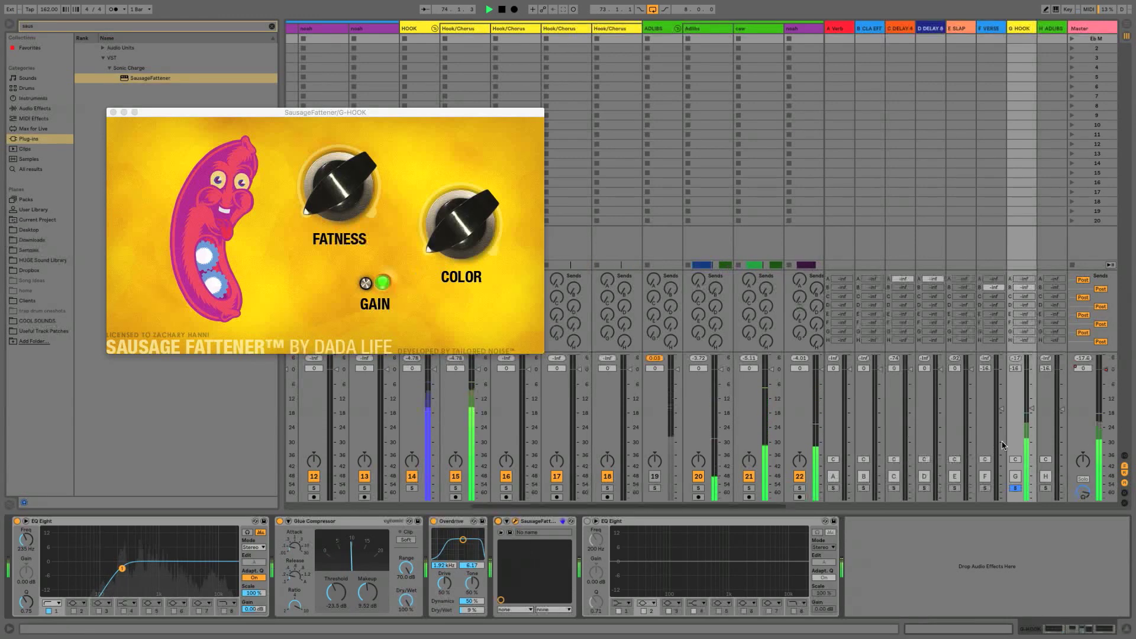
{"action": "left_click_drag", "start_coordinate": [339, 197], "coordinate": [318, 182]}
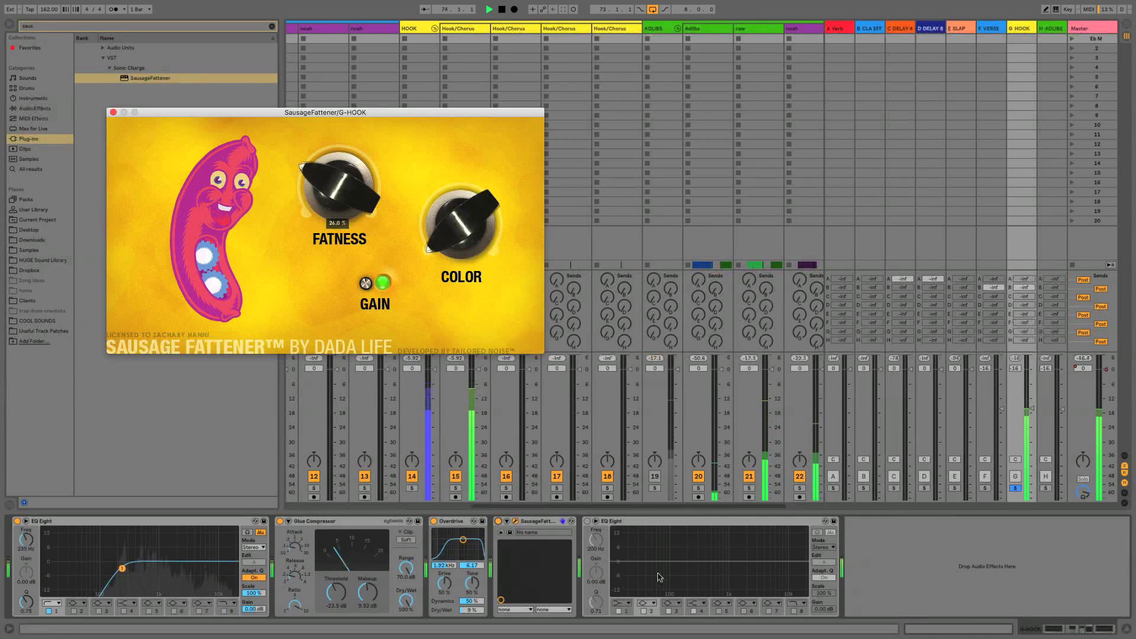
- Activate the second EQ Eight, lower its high band about 3.6 dB near 5 kHz, and high-pass the lows at about 94 Hz
{"action": "left_click", "coordinate": [588, 522]}
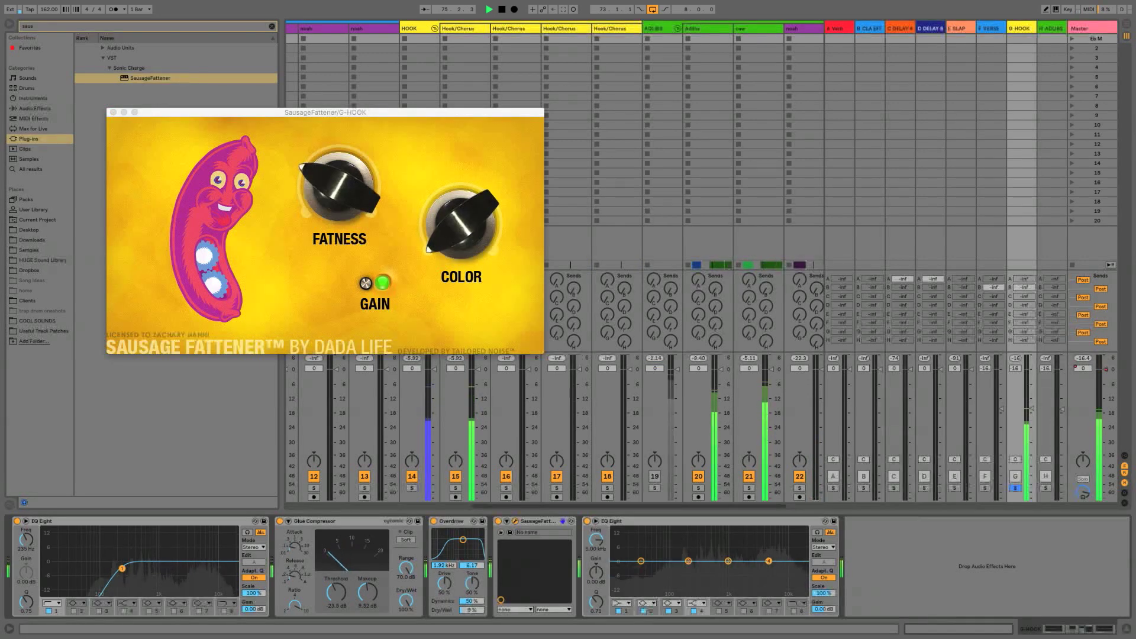
{"action": "left_click_drag", "start_coordinate": [768, 561], "coordinate": [765, 570]}
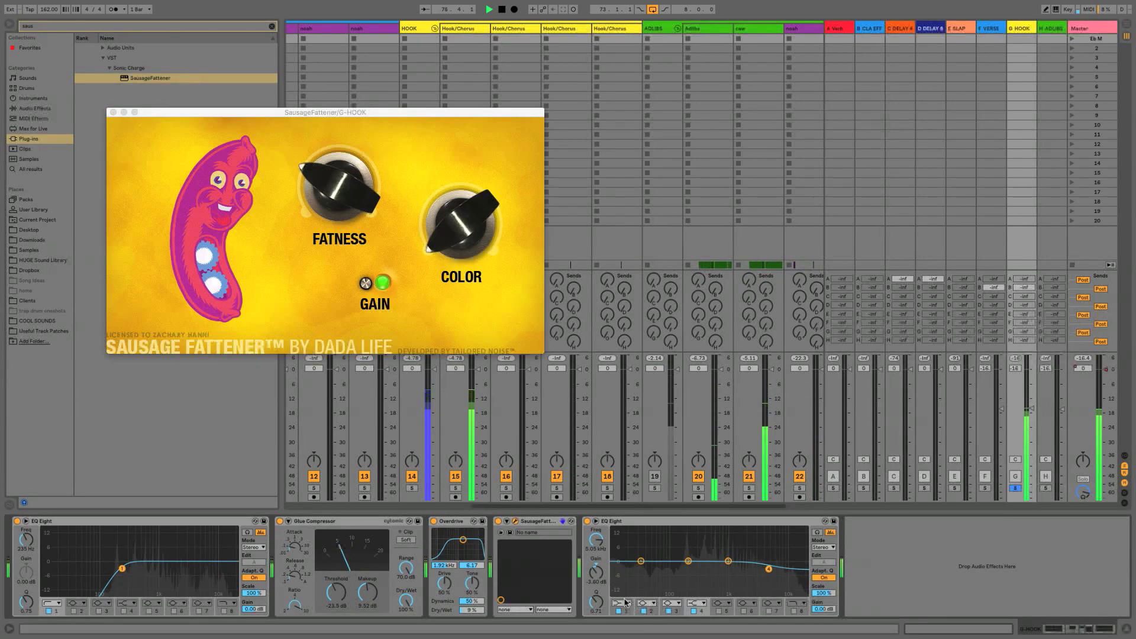
{"action": "left_click", "coordinate": [626, 571]}
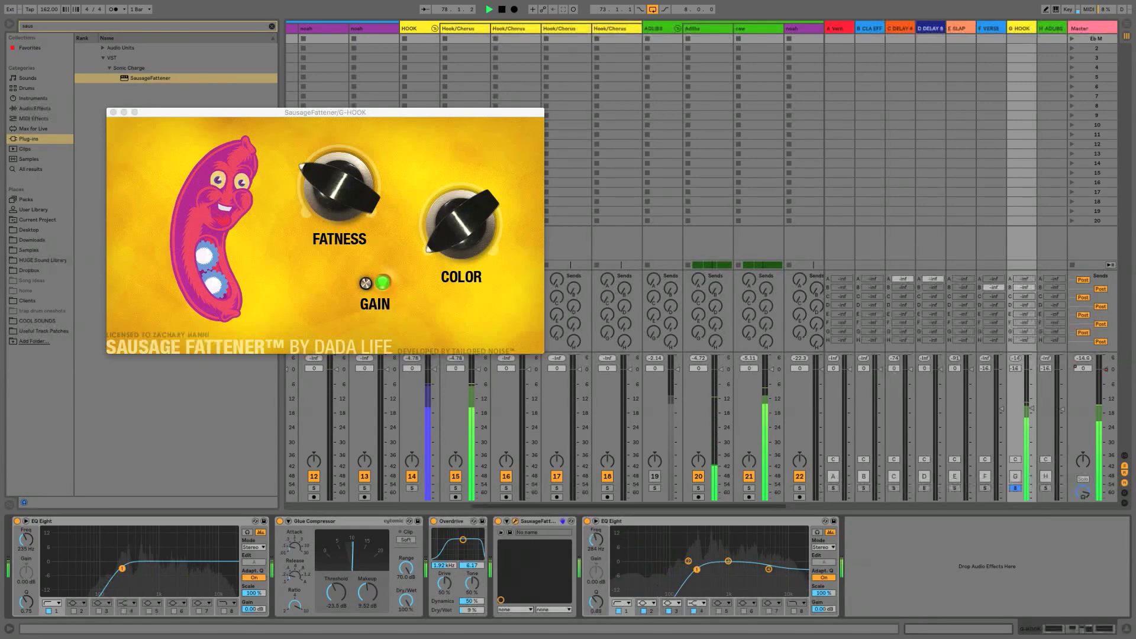
{"action": "left_click_drag", "start_coordinate": [667, 570], "coordinate": [665, 569]}
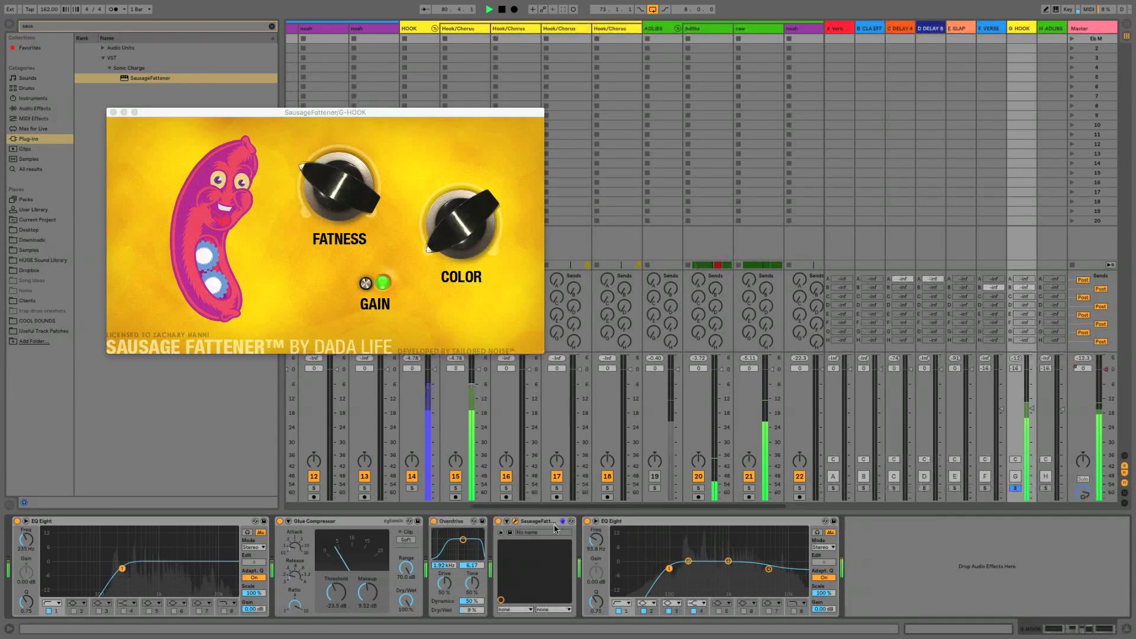
- Reduce SausageFattener's Fatness slightly and close its plug-in window
{"action": "left_click", "coordinate": [514, 521]}
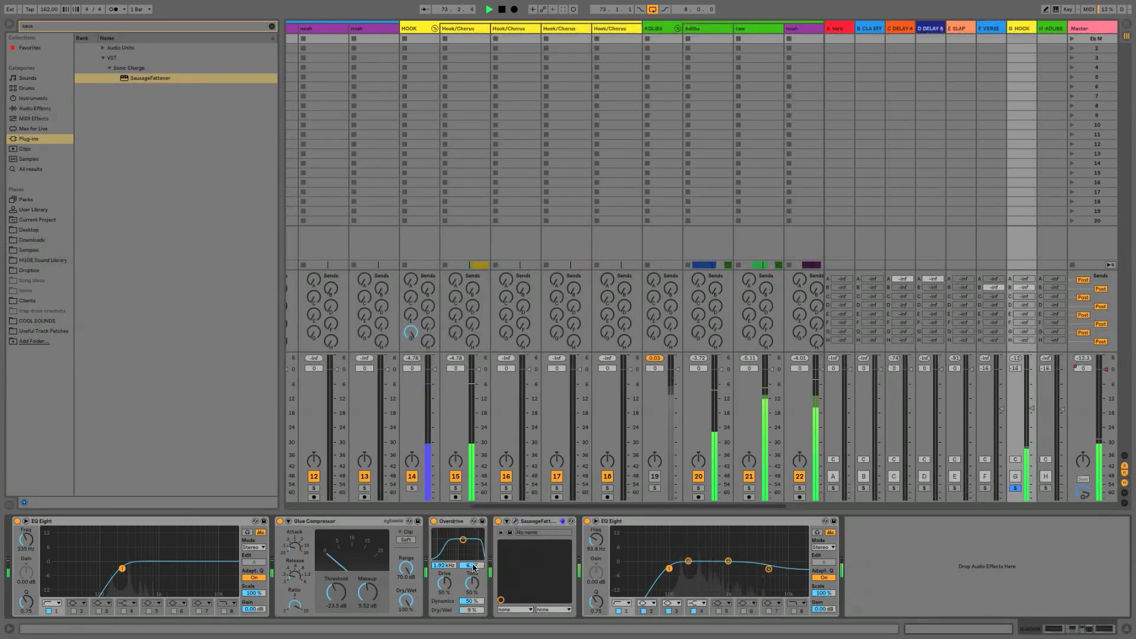
{"action": "left_click", "coordinate": [512, 522]}
{"action": "left_click_drag", "start_coordinate": [337, 181], "coordinate": [331, 193]}
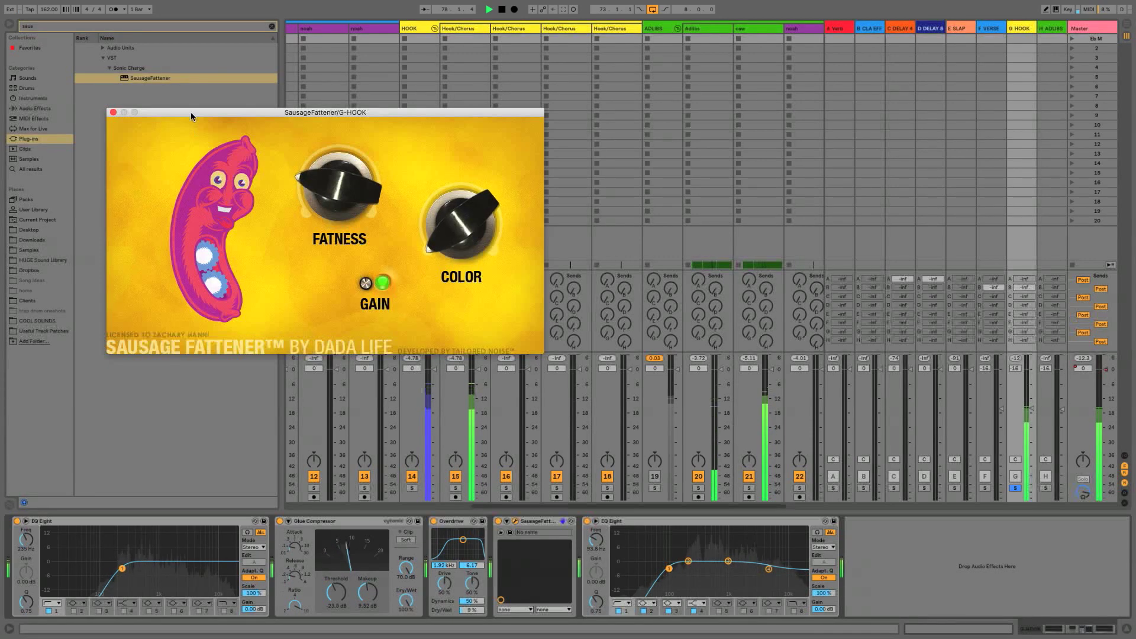
{"action": "left_click", "coordinate": [113, 112]}
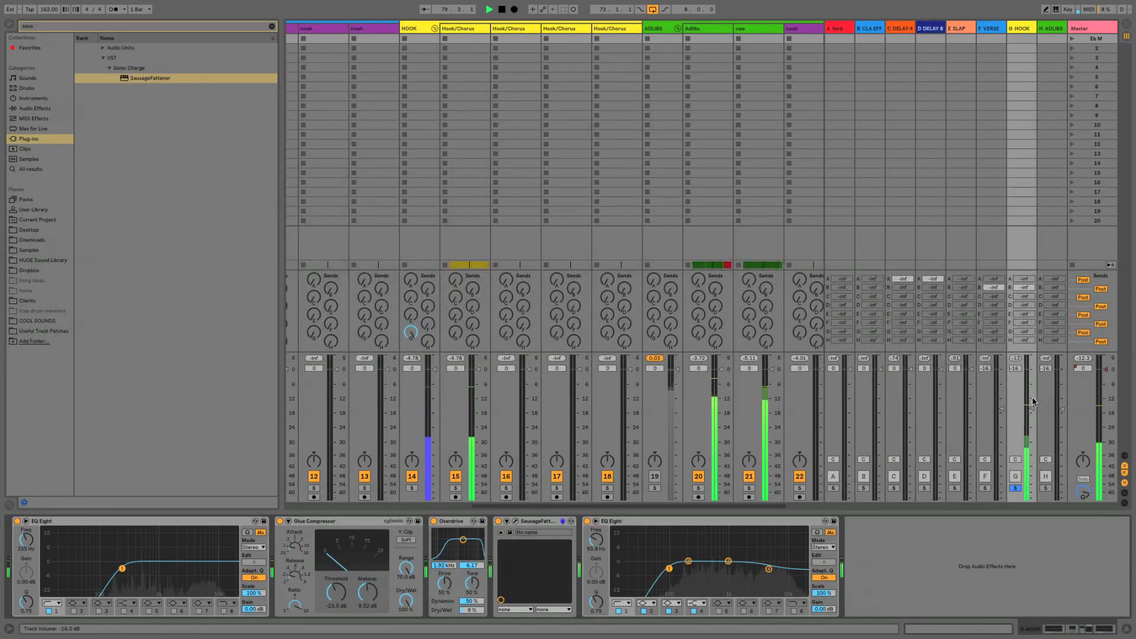
- Pull the G HOOK return's volume fully down, solo the HOOK group instead, and bring the return back up to about -25 dB
{"action": "left_click_drag", "start_coordinate": [1032, 402], "coordinate": [1030, 498]}
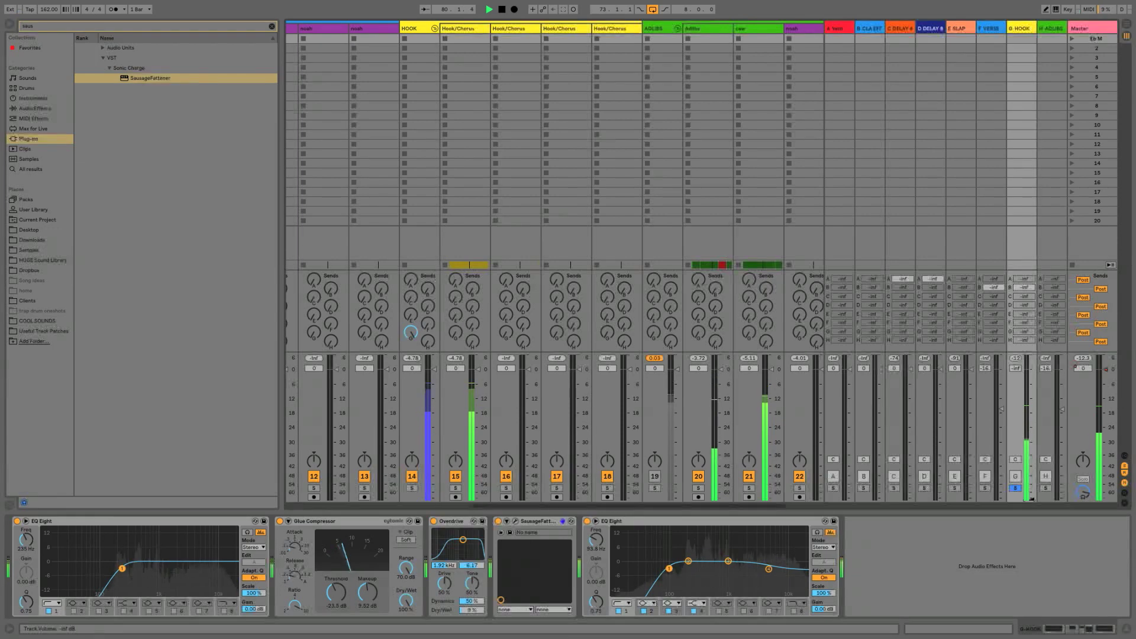
{"action": "left_click", "coordinate": [411, 488]}
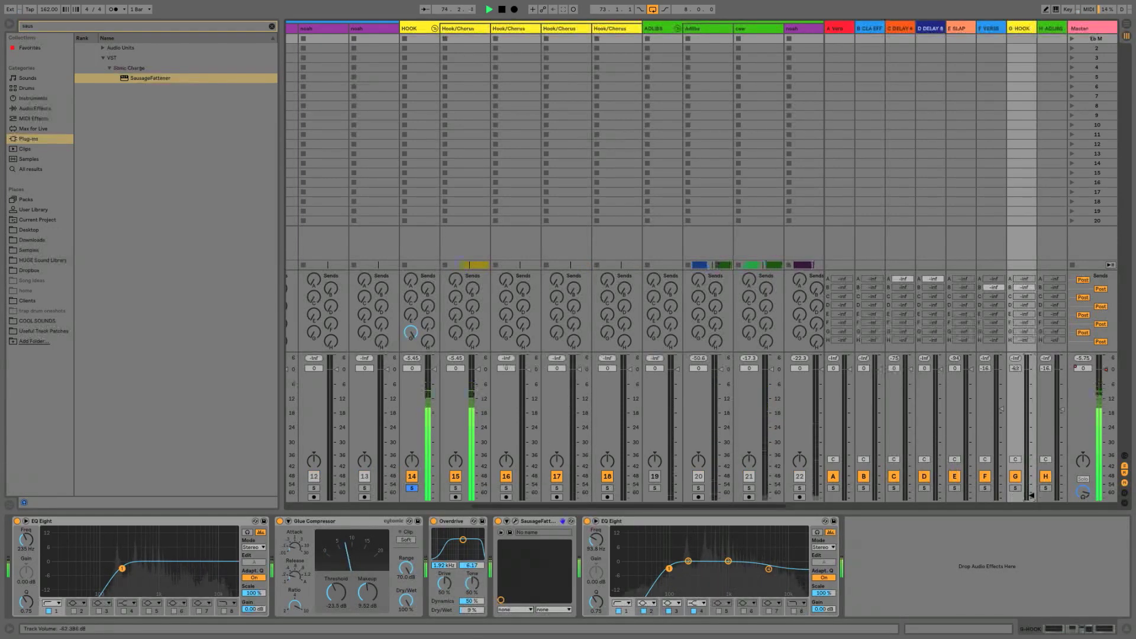
{"action": "left_click_drag", "start_coordinate": [1030, 497], "coordinate": [1031, 433]}
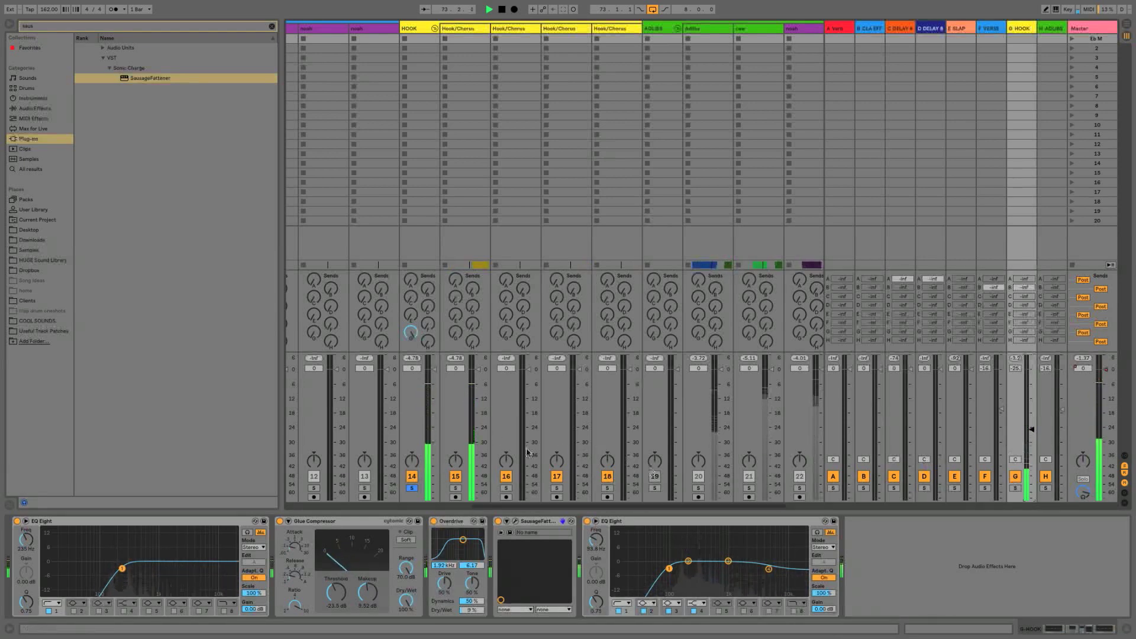
- Stop playback, raise the lead hook vocal's send to the E SLAP return, and view that return's effect chain
{"action": "key", "text": "space"}
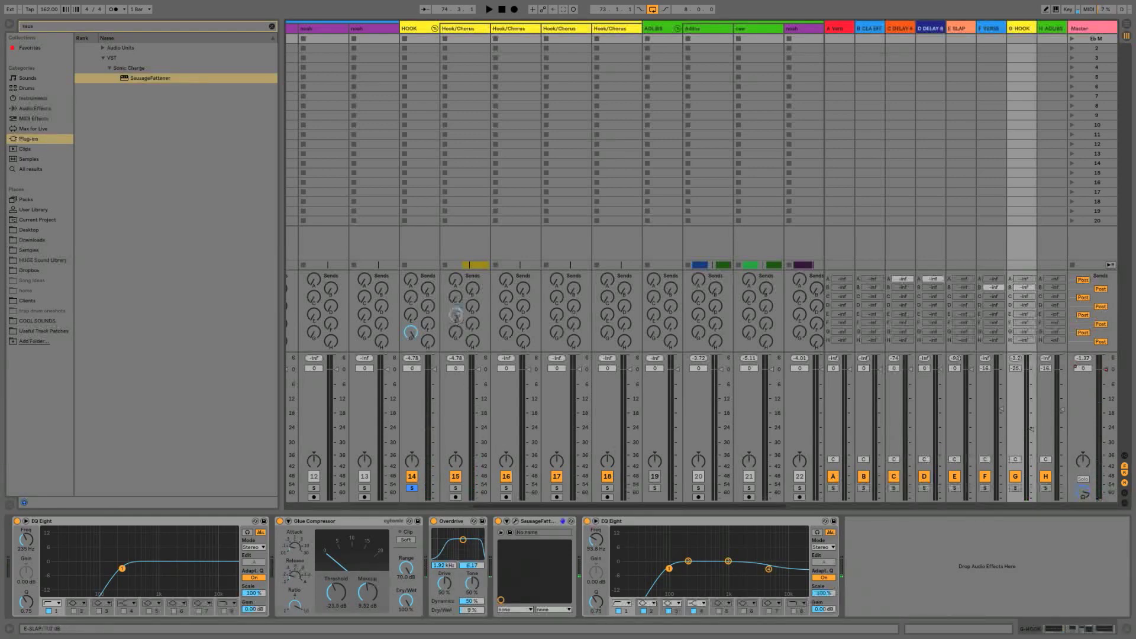
{"action": "left_click", "coordinate": [960, 39]}
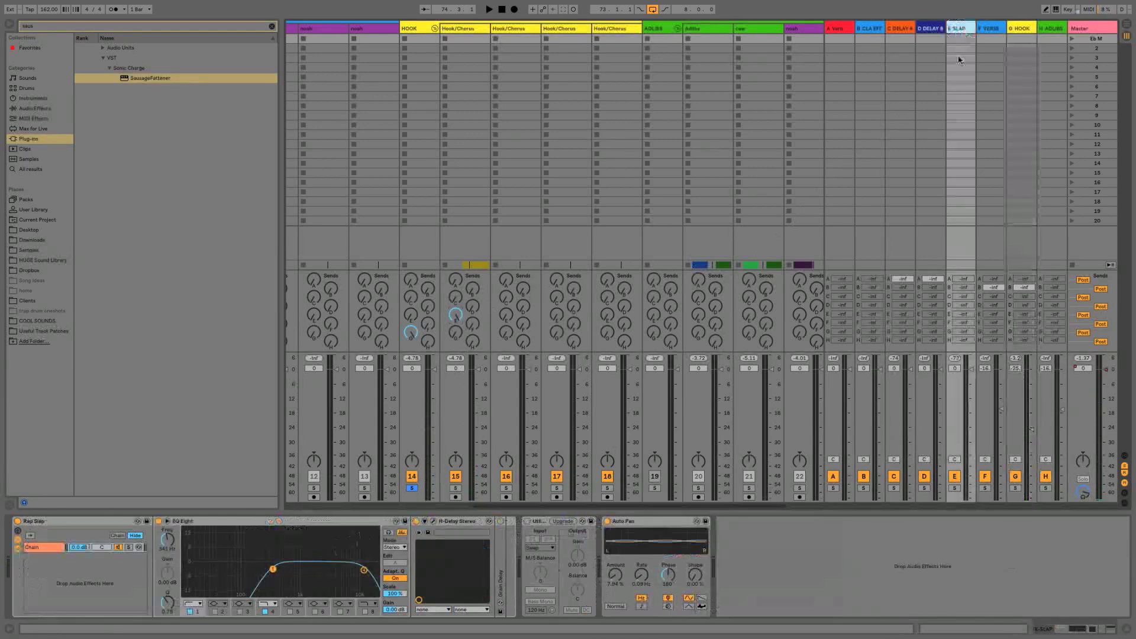
- Play the hook, lower the E SLAP return's volume to about -18 dB, and open its H-Delay plug-in
{"action": "key", "text": "space"}
{"action": "left_click_drag", "start_coordinate": [971, 369], "coordinate": [970, 413]}
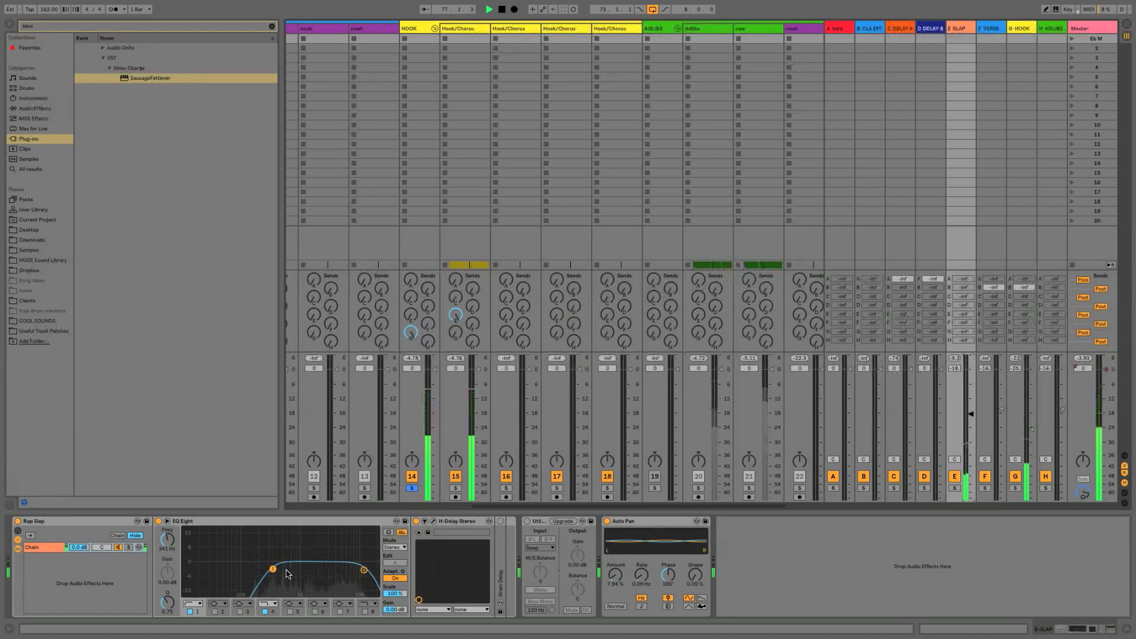
{"action": "left_click", "coordinate": [428, 532]}
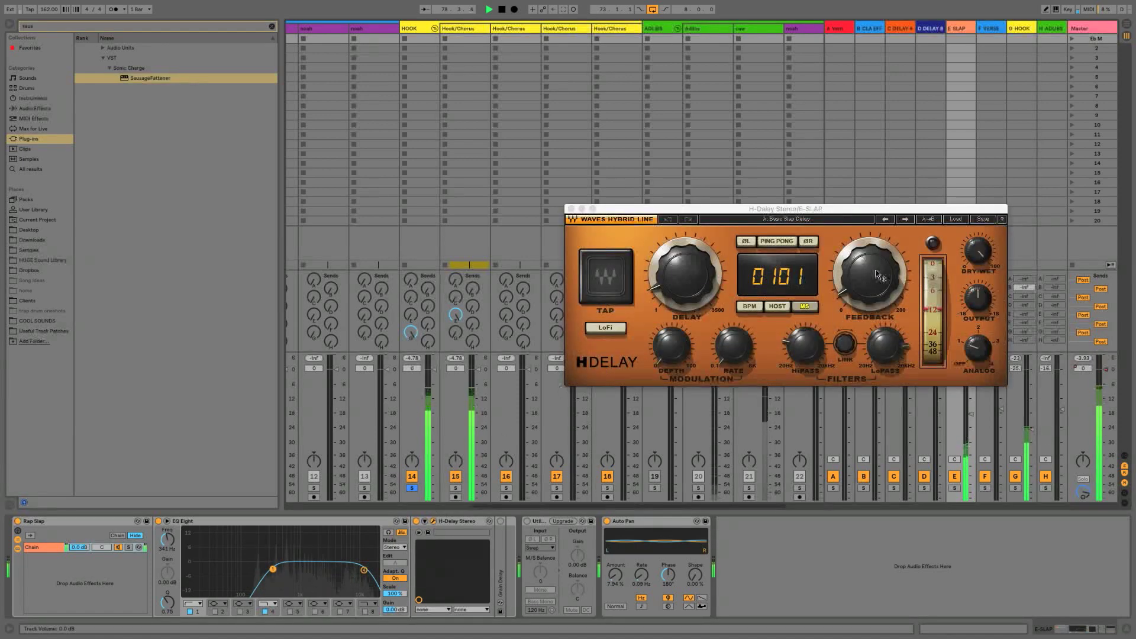
{"action": "left_click", "coordinate": [688, 284]}
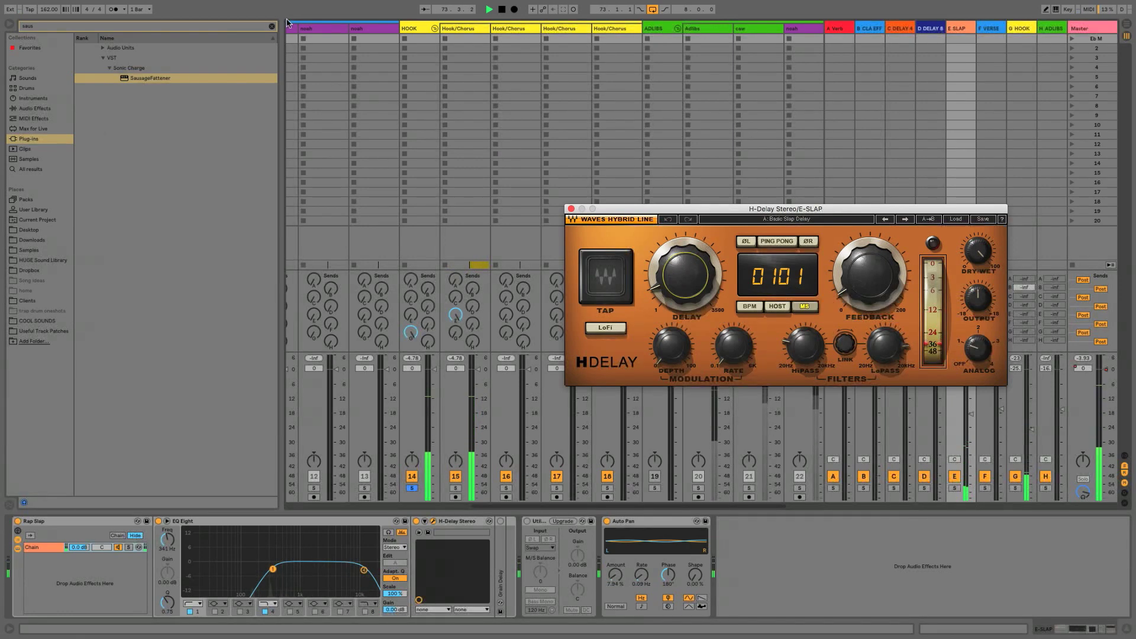
- Add a Grain Delay ahead of H-Delay on the E SLAP return, switch off its sync, and set its delay time to 102 ms
{"action": "left_click", "coordinate": [271, 28]}
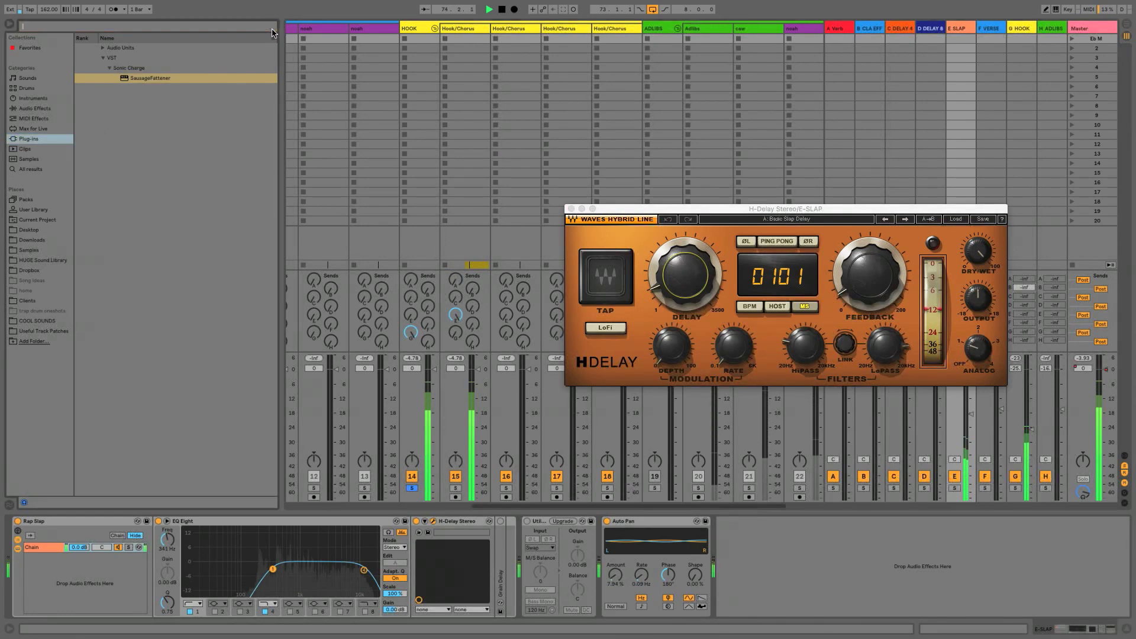
{"action": "left_click", "coordinate": [33, 110]}
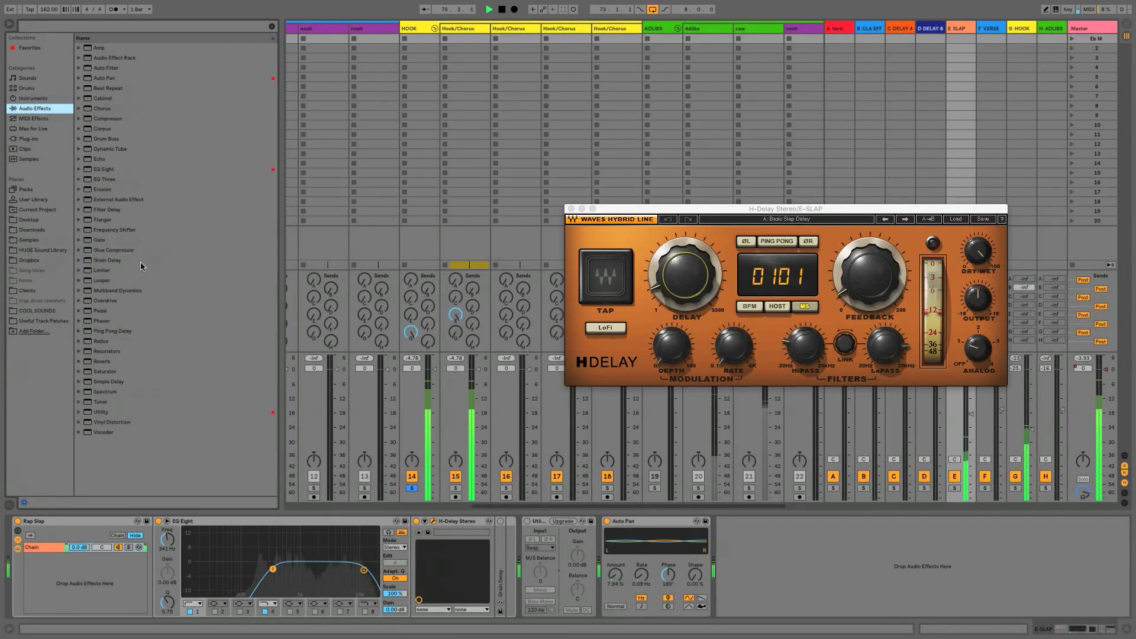
{"action": "left_click_drag", "start_coordinate": [115, 263], "coordinate": [422, 553]}
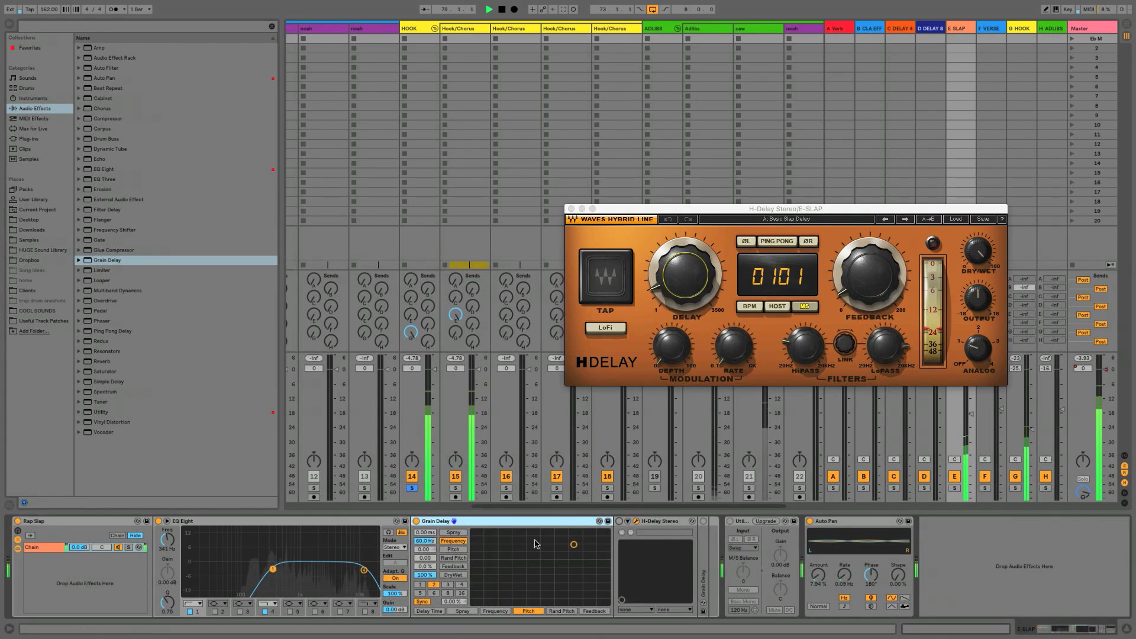
{"action": "left_click", "coordinate": [427, 602]}
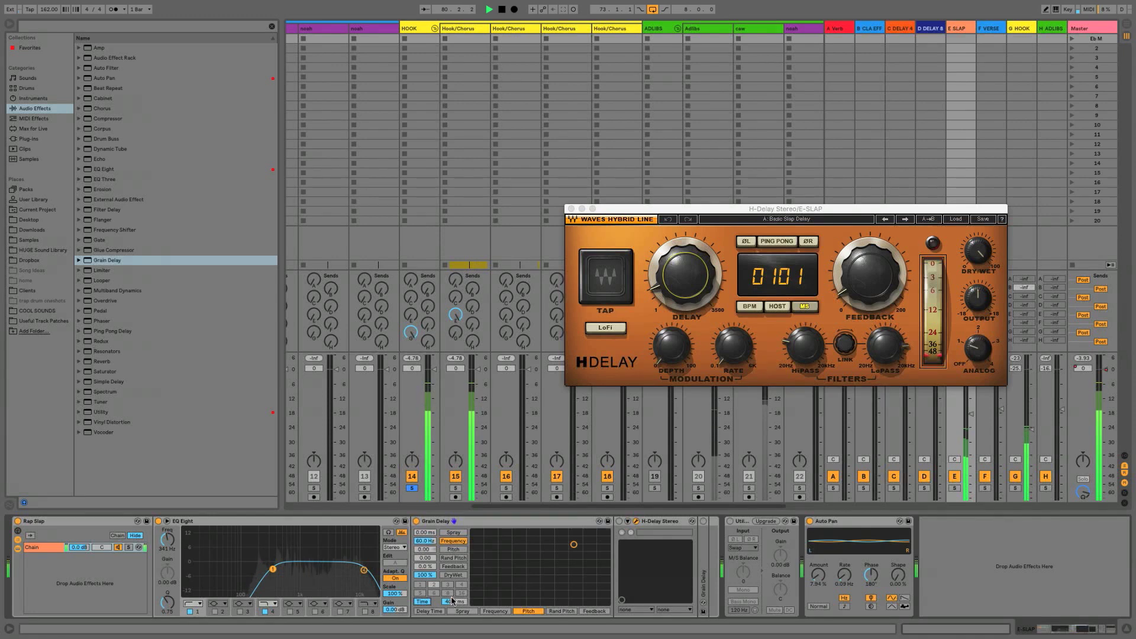
{"action": "left_click_drag", "start_coordinate": [425, 575], "coordinate": [454, 586]}
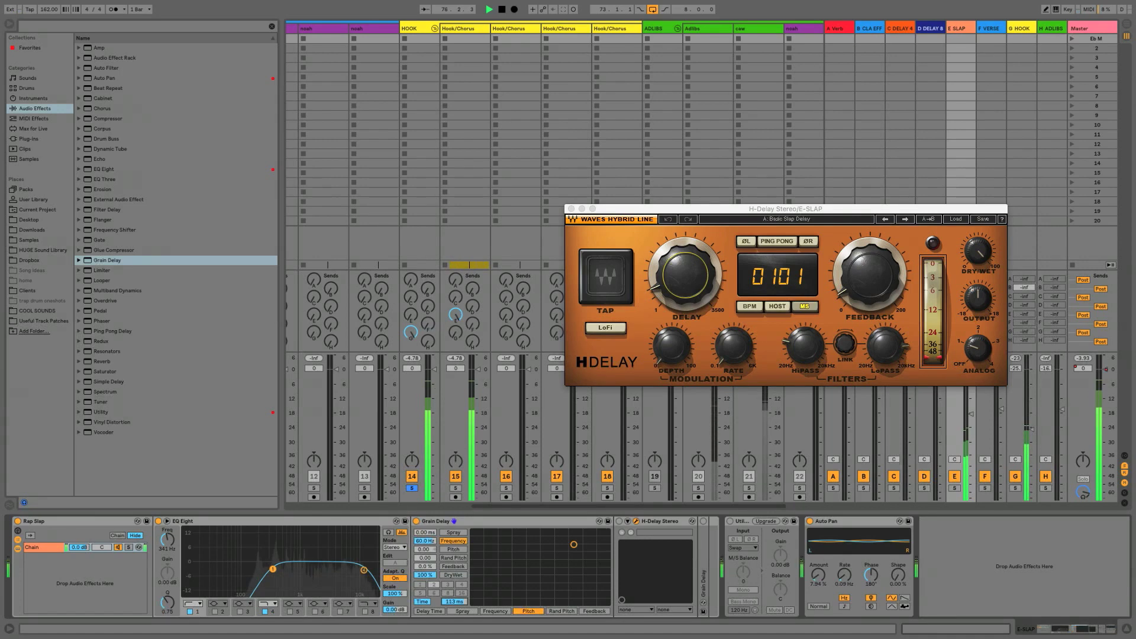
{"action": "left_click_drag", "start_coordinate": [453, 585], "coordinate": [453, 581]}
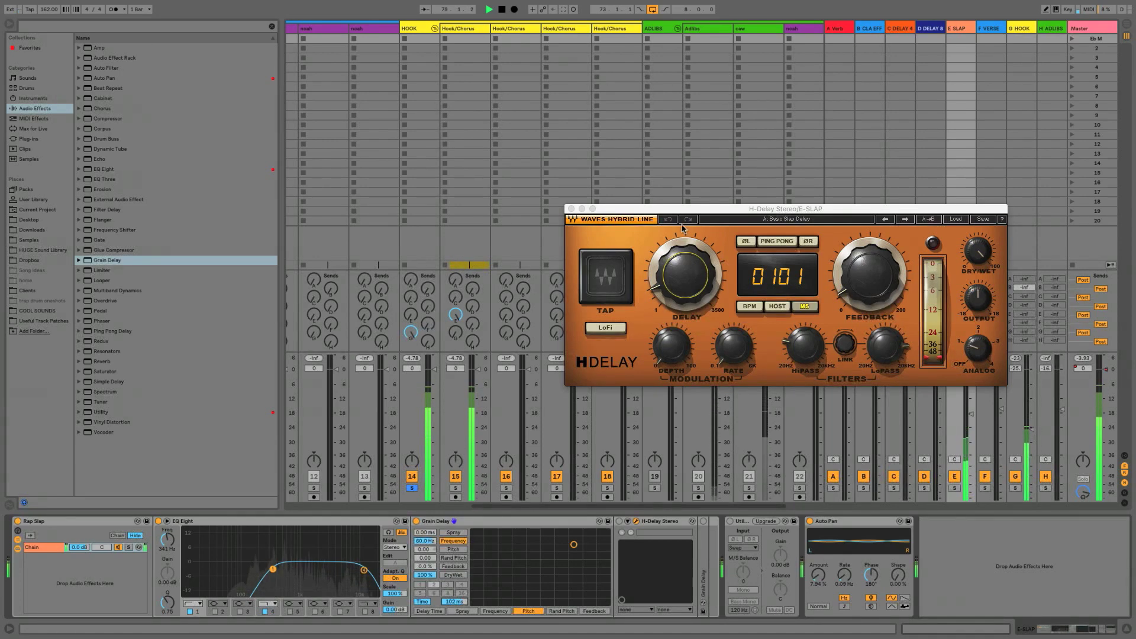
{"action": "left_click", "coordinate": [571, 209]}
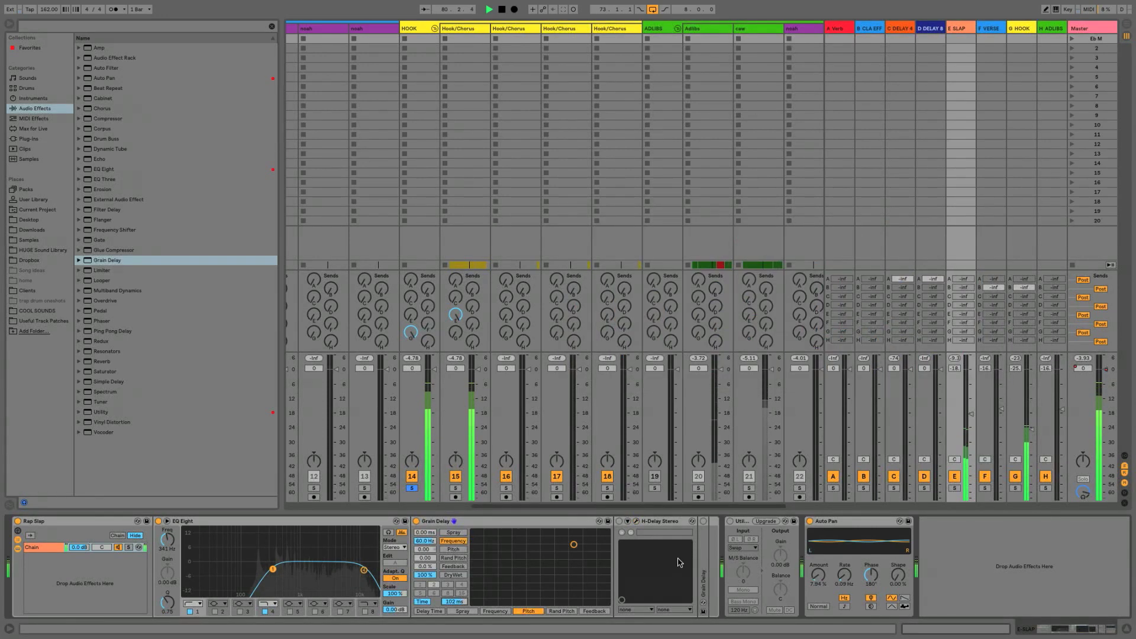
- Deactivate the Grain Delay in favour of H-Delay and set the E SLAP return's volume to about -18 dB
{"action": "left_click_drag", "start_coordinate": [970, 414], "coordinate": [970, 410]}
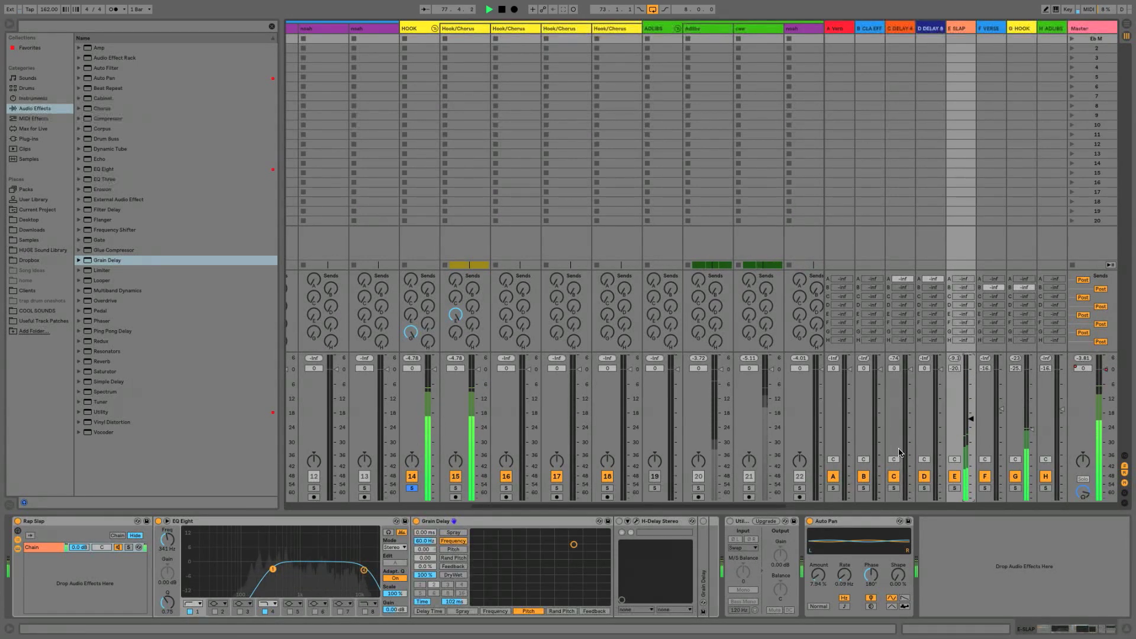
{"action": "left_click", "coordinate": [416, 521]}
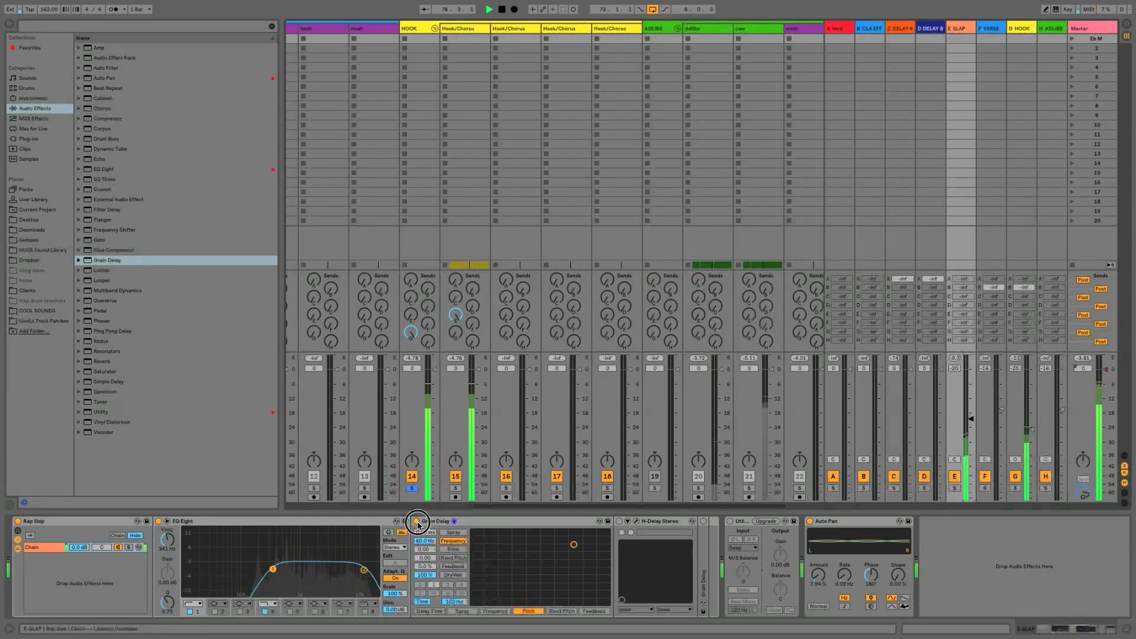
{"action": "left_click", "coordinate": [619, 521]}
{"action": "left_click", "coordinate": [970, 418]}
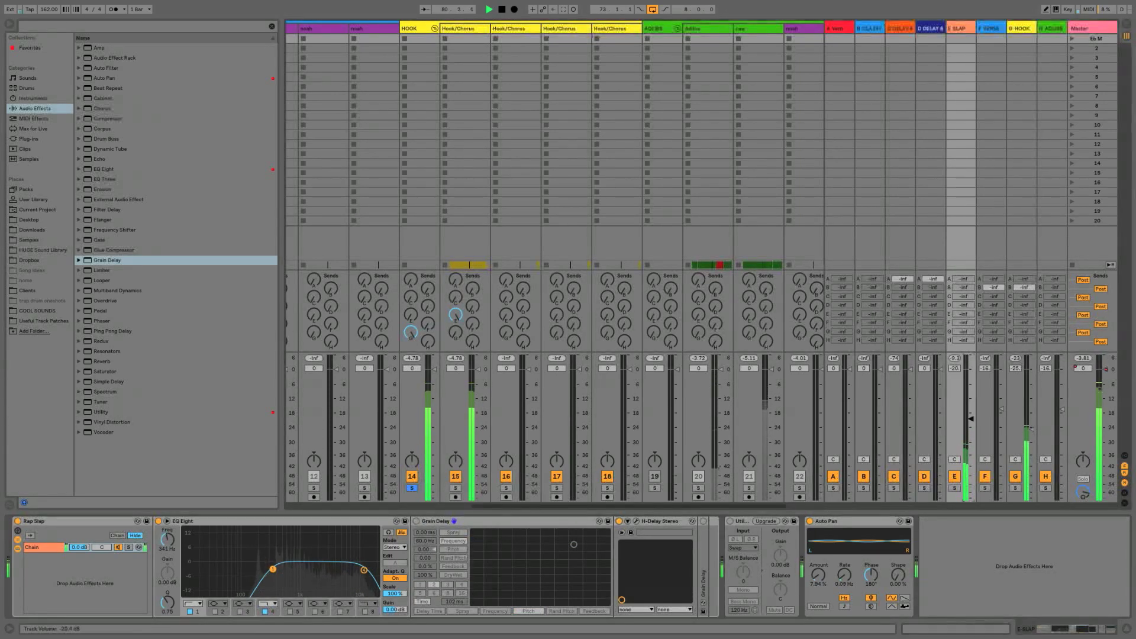
- Restart playback, raise the lead hook vocal's send to the B-CLA EFFECTS return, and view that return's effect chain
{"action": "key", "text": "space"}
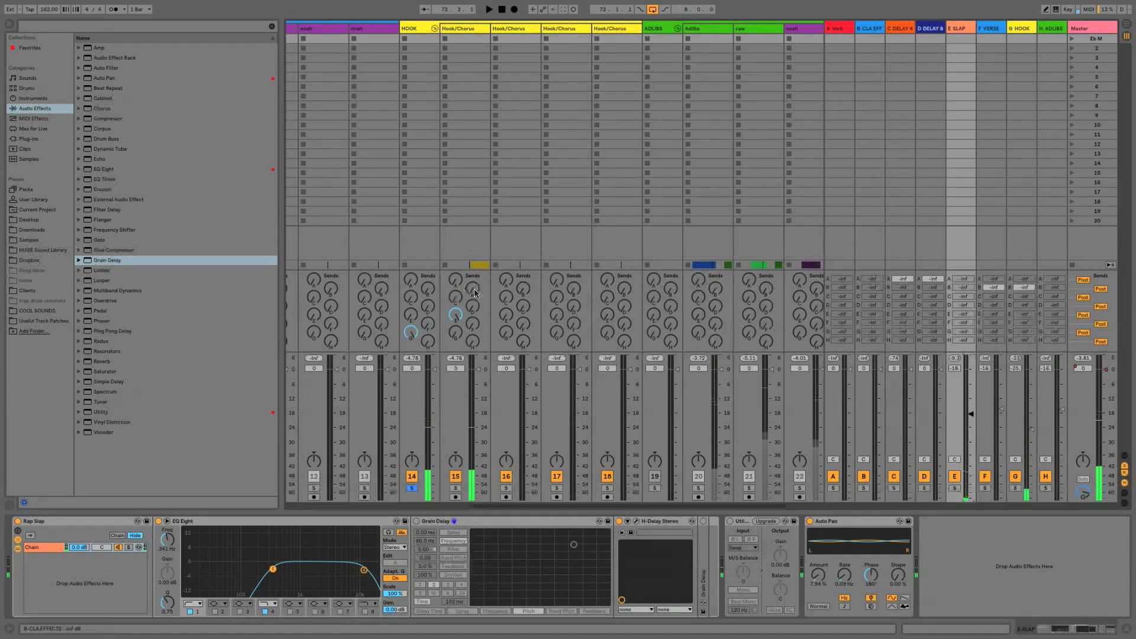
{"action": "key", "text": "space"}
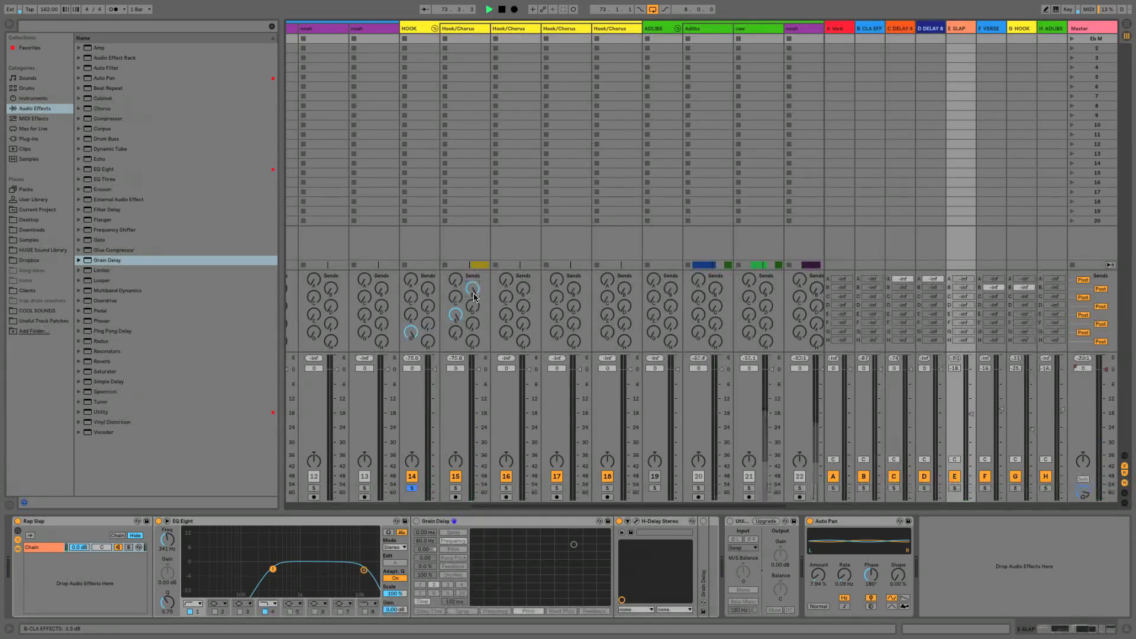
{"action": "left_click", "coordinate": [869, 29]}
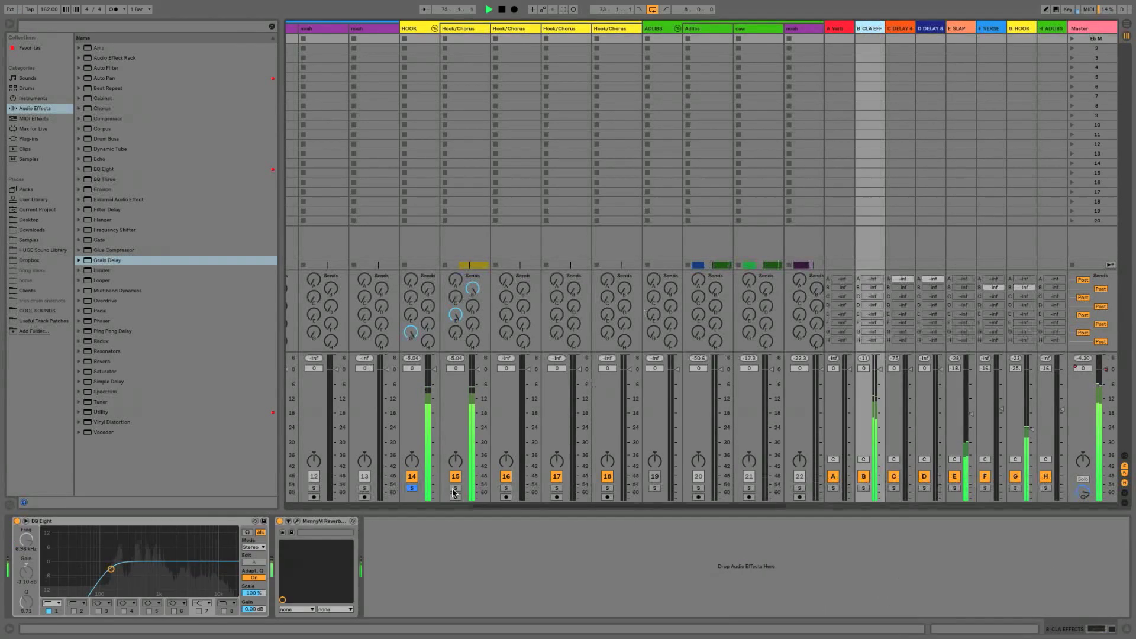
- Check the Manny Marroquin Reverb settings on the B-CLA EFFECTS return and lower the return's volume to about -11 dB
{"action": "left_click", "coordinate": [297, 522]}
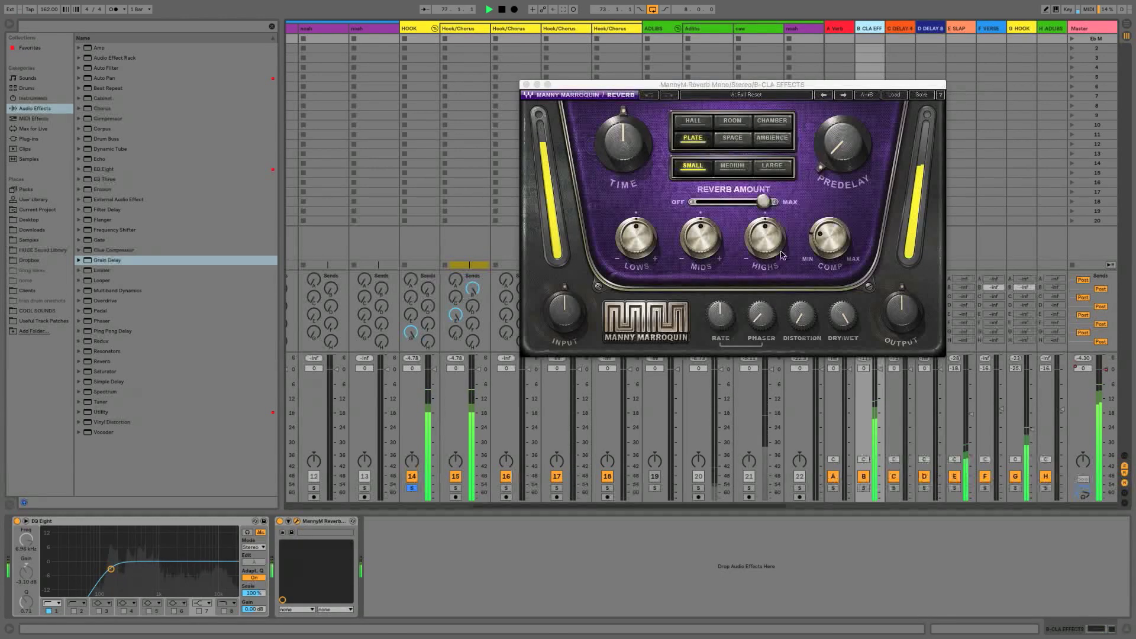
{"action": "left_click", "coordinate": [526, 86]}
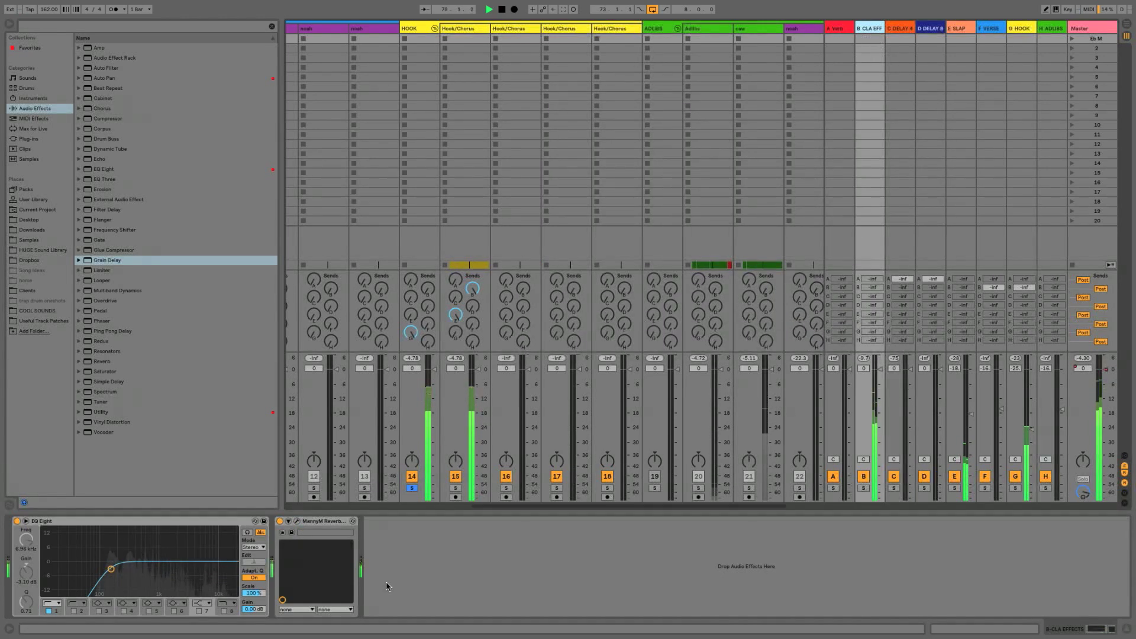
{"action": "left_click_drag", "start_coordinate": [880, 368], "coordinate": [880, 395]}
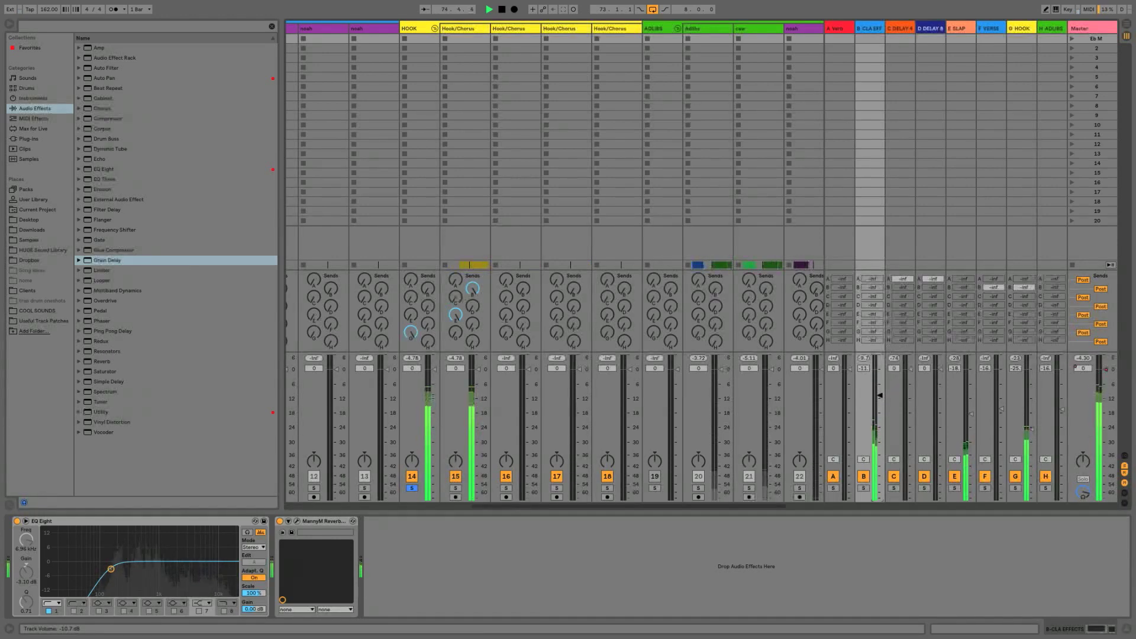
- Add a Compressor after the reverb, enable its sidechain with HOOK as the source, and fine-tune its threshold
{"action": "left_click_drag", "start_coordinate": [107, 118], "coordinate": [429, 564]}
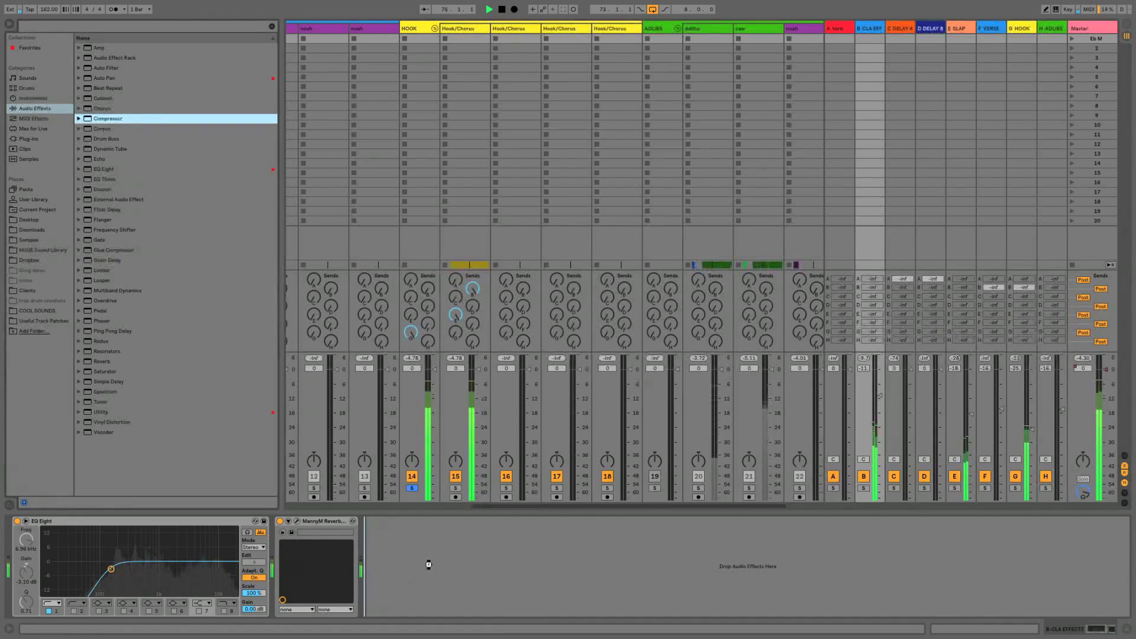
{"action": "left_click", "coordinate": [377, 521]}
{"action": "left_click", "coordinate": [384, 532]}
{"action": "left_click", "coordinate": [389, 539]}
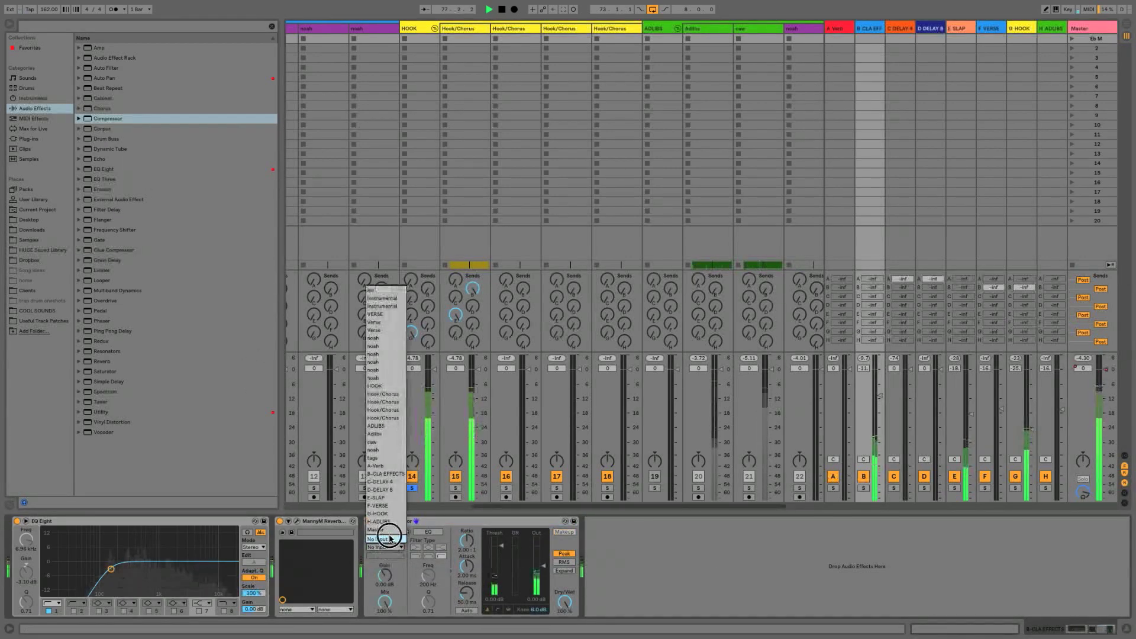
{"action": "left_click", "coordinate": [386, 386]}
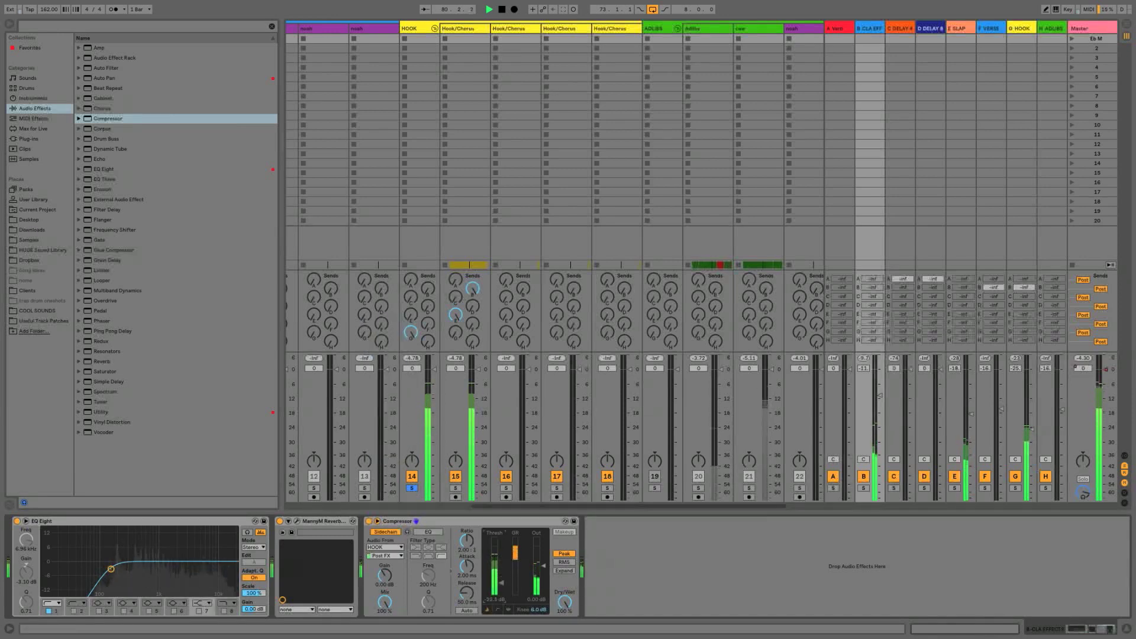
{"action": "left_click_drag", "start_coordinate": [501, 578], "coordinate": [501, 581]}
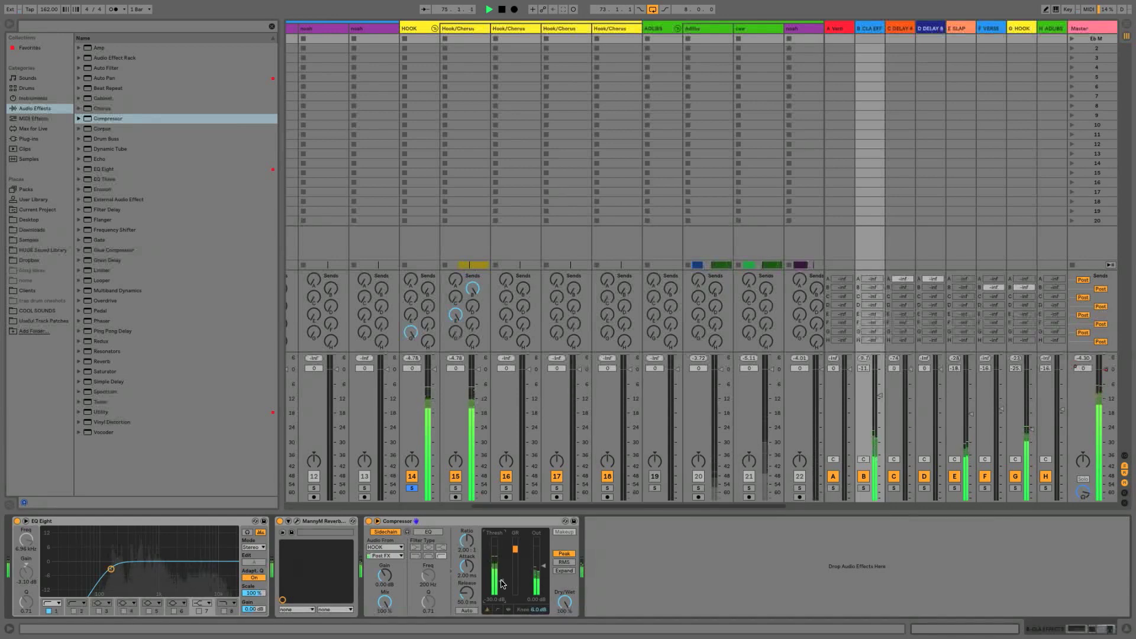
- Raise the threshold of the FabFilter Pro-DS on the lead Hook/Chorus track slightly and close its window
{"action": "left_click", "coordinate": [463, 30]}
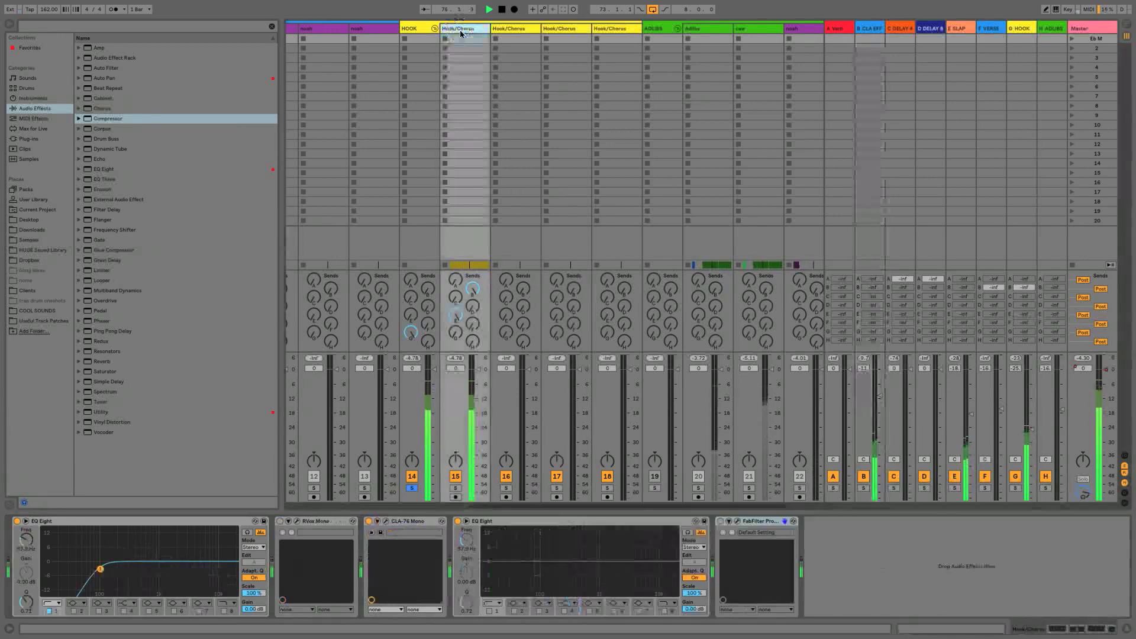
{"action": "left_click", "coordinate": [737, 521]}
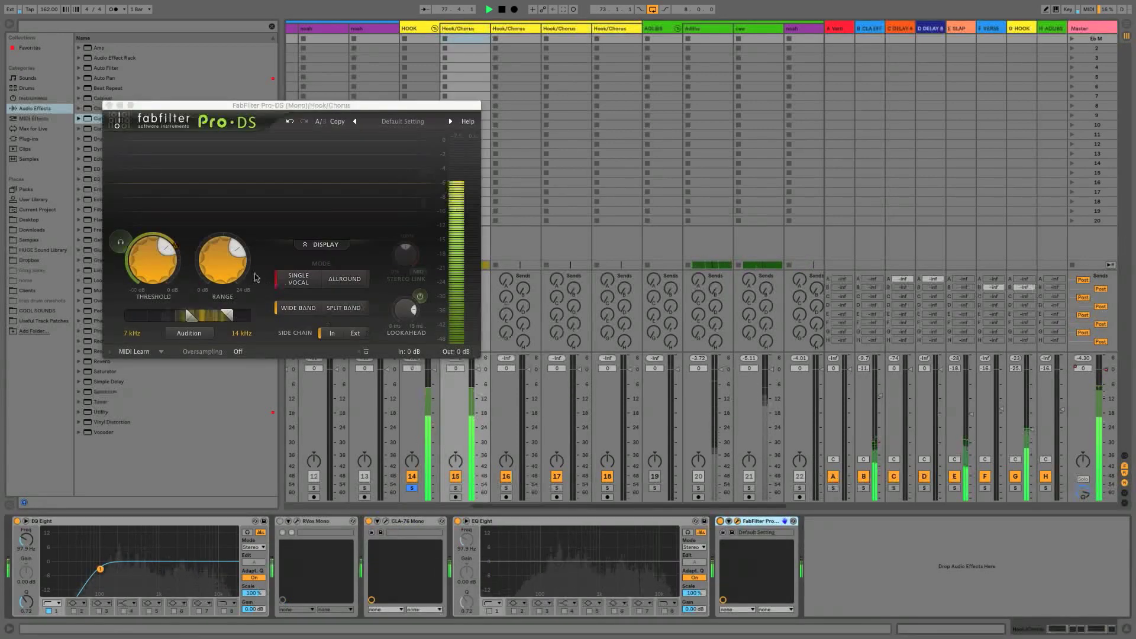
{"action": "left_click_drag", "start_coordinate": [168, 246], "coordinate": [172, 251]}
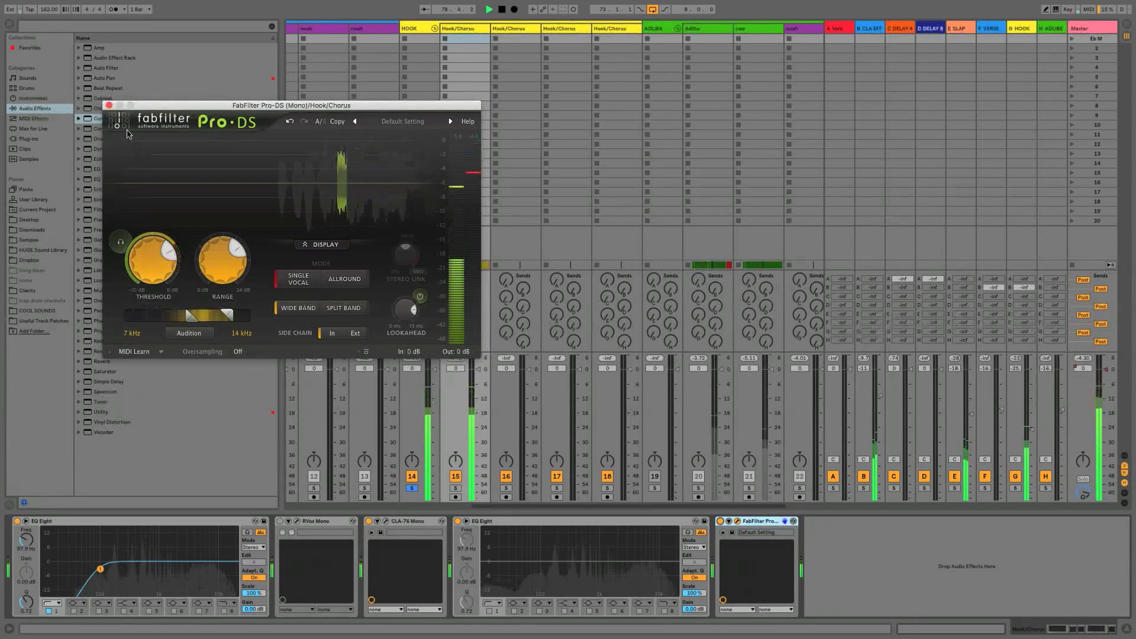
{"action": "left_click", "coordinate": [109, 105]}
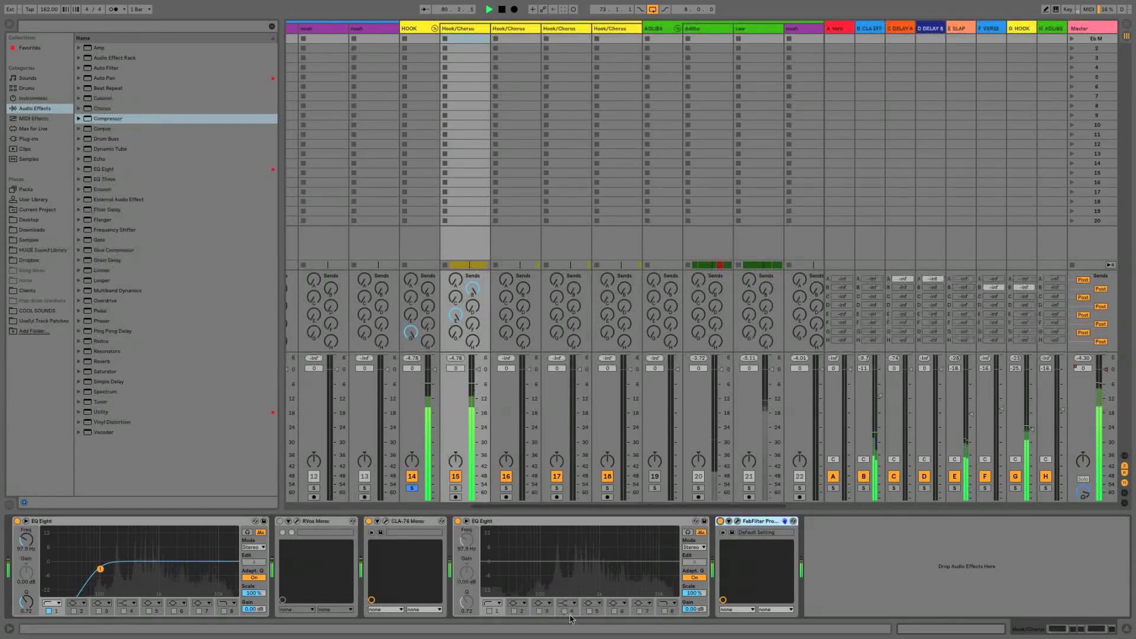
- Boost band 5 of the lead vocal's second EQ Eight near 2.4 kHz by nearly 3 dB, and unsolo the HOOK group
{"action": "left_click", "coordinate": [590, 611]}
{"action": "left_click_drag", "start_coordinate": [540, 561], "coordinate": [620, 554]}
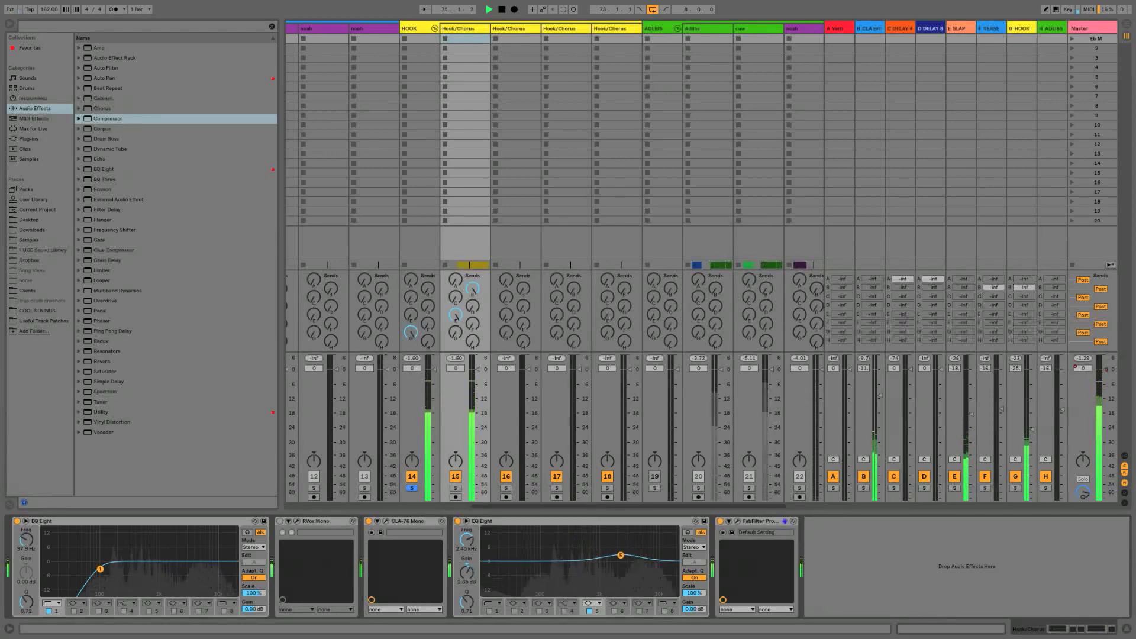
{"action": "left_click", "coordinate": [411, 488]}
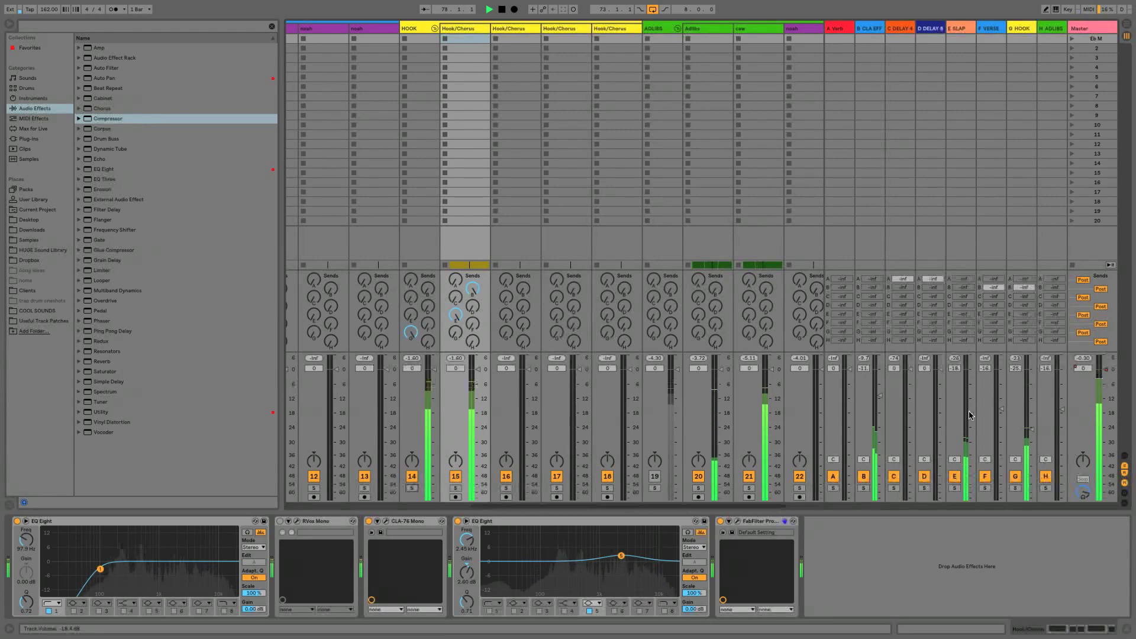
- Lower the E SLAP return's volume to about -22 dB and the B-CLA EFFECTS return's to about -12 dB
{"action": "left_click_drag", "start_coordinate": [1032, 430], "coordinate": [1031, 430]}
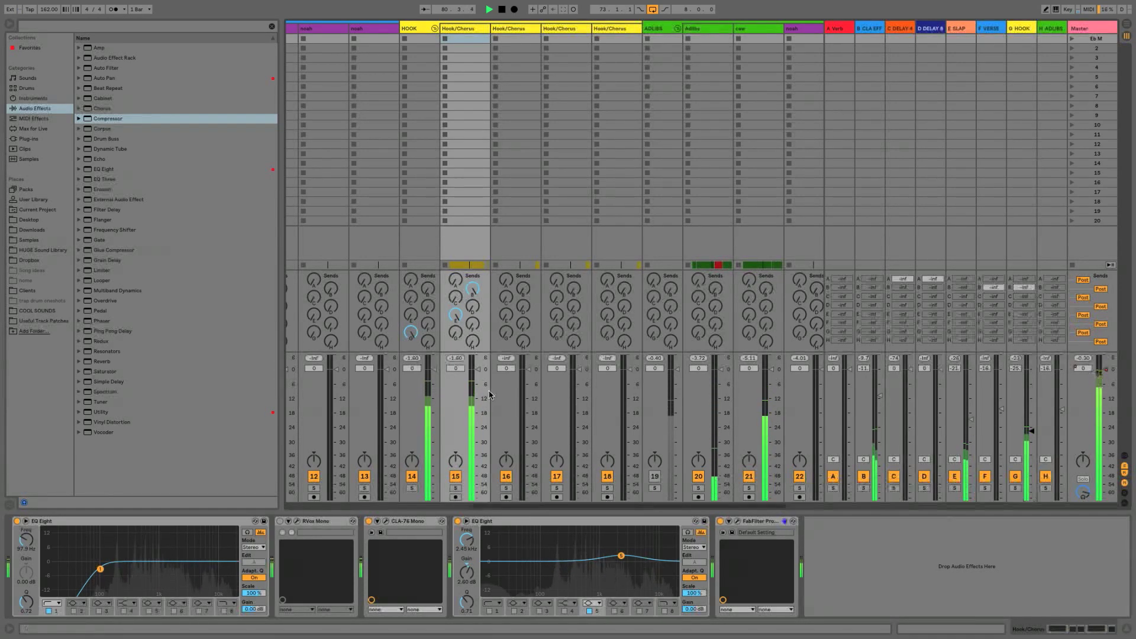
{"action": "left_click_drag", "start_coordinate": [880, 395], "coordinate": [879, 400]}
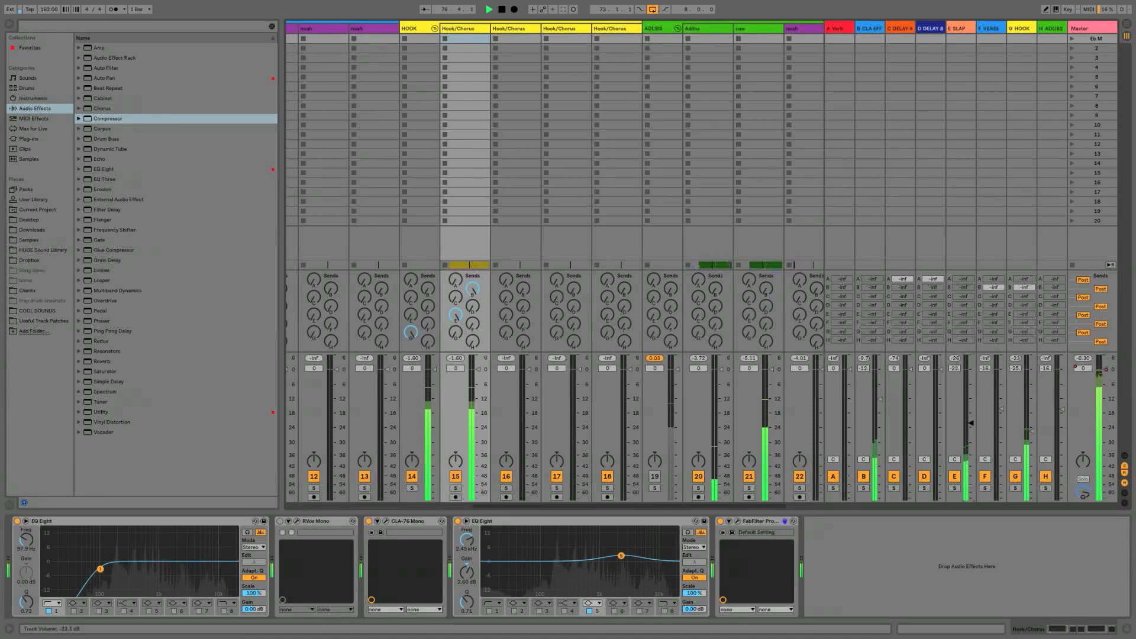
{"action": "left_click", "coordinate": [880, 401]}
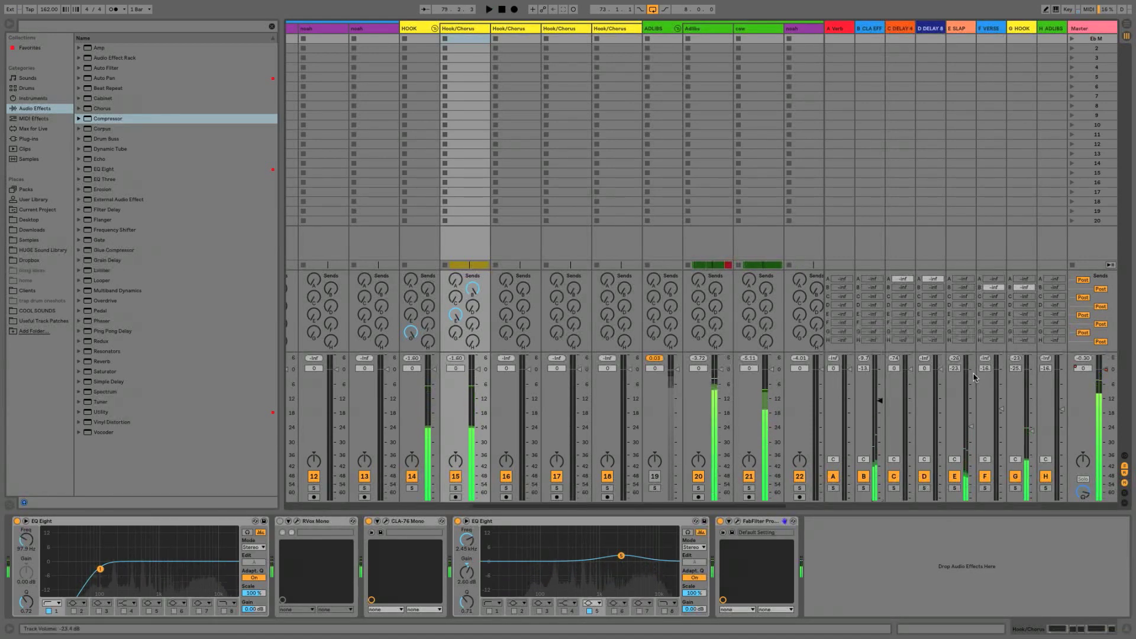
- Set G HOOK's send to B-CLA EFFECTS to 0 dB and enable its send to E SLAP during playback
{"action": "key", "text": "space"}
{"action": "key", "text": "space"}
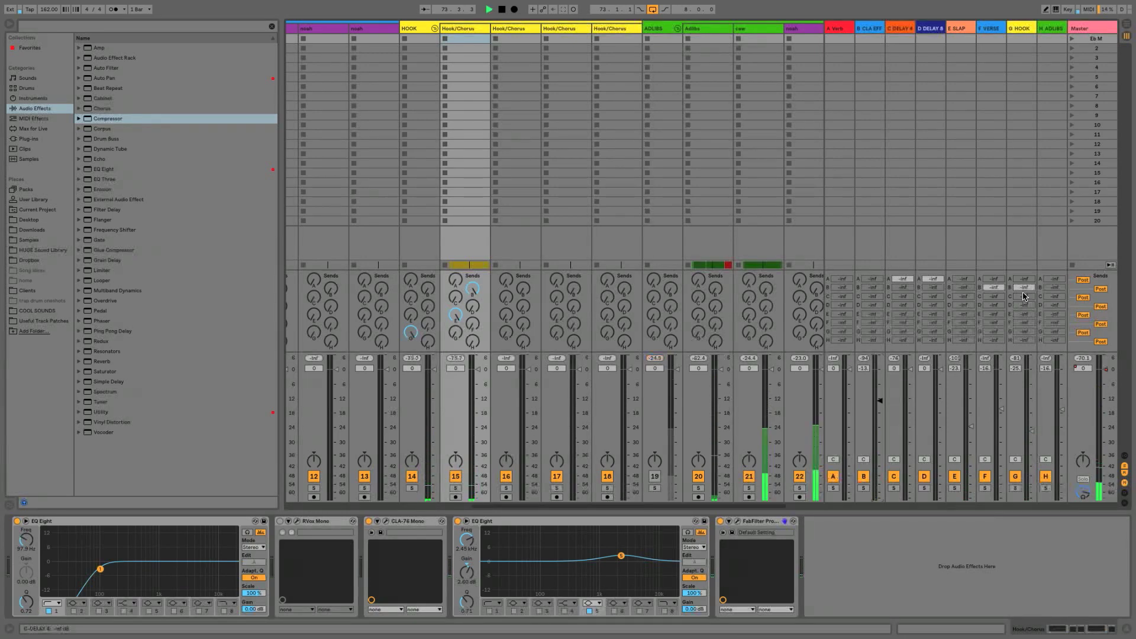
{"action": "left_click_drag", "start_coordinate": [1026, 289], "coordinate": [1027, 260]}
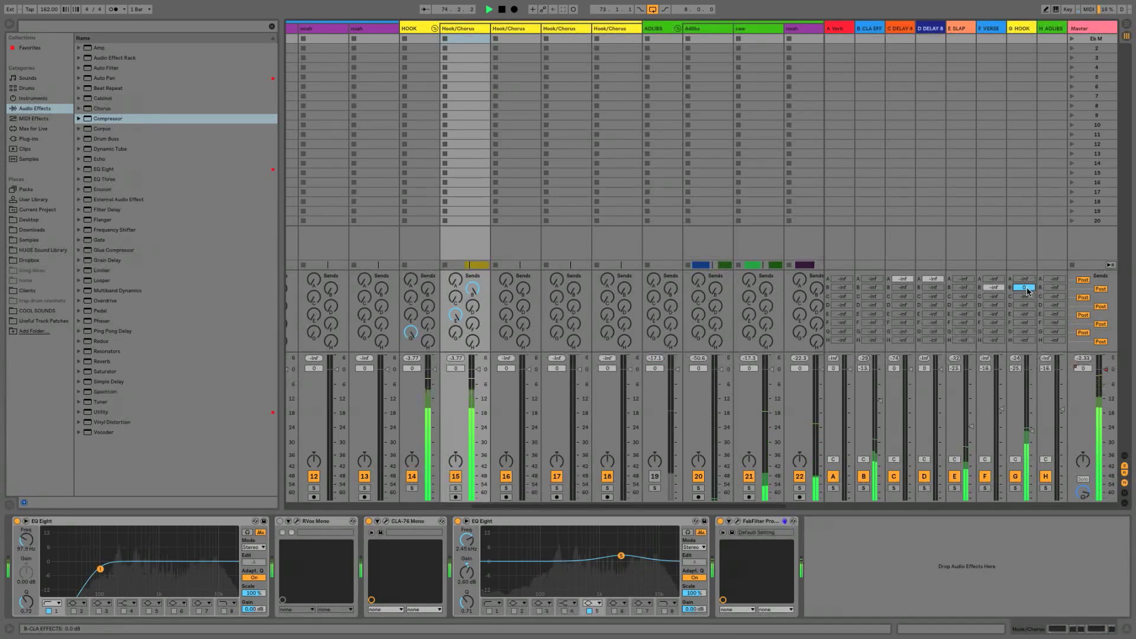
{"action": "right_click", "coordinate": [1026, 319]}
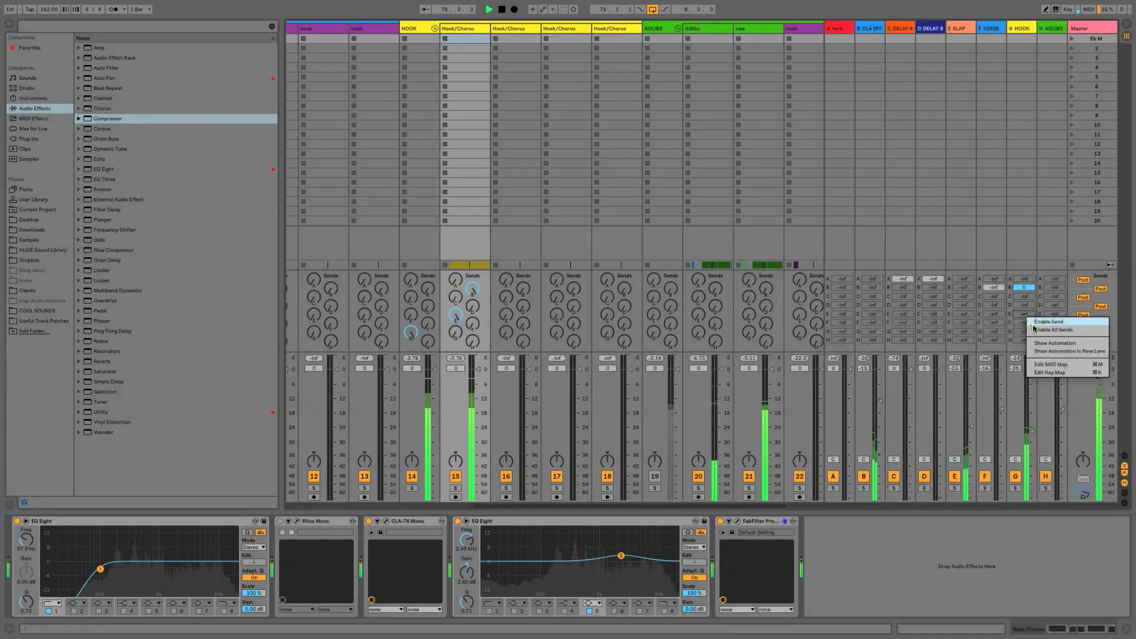
{"action": "left_click", "coordinate": [1043, 321]}
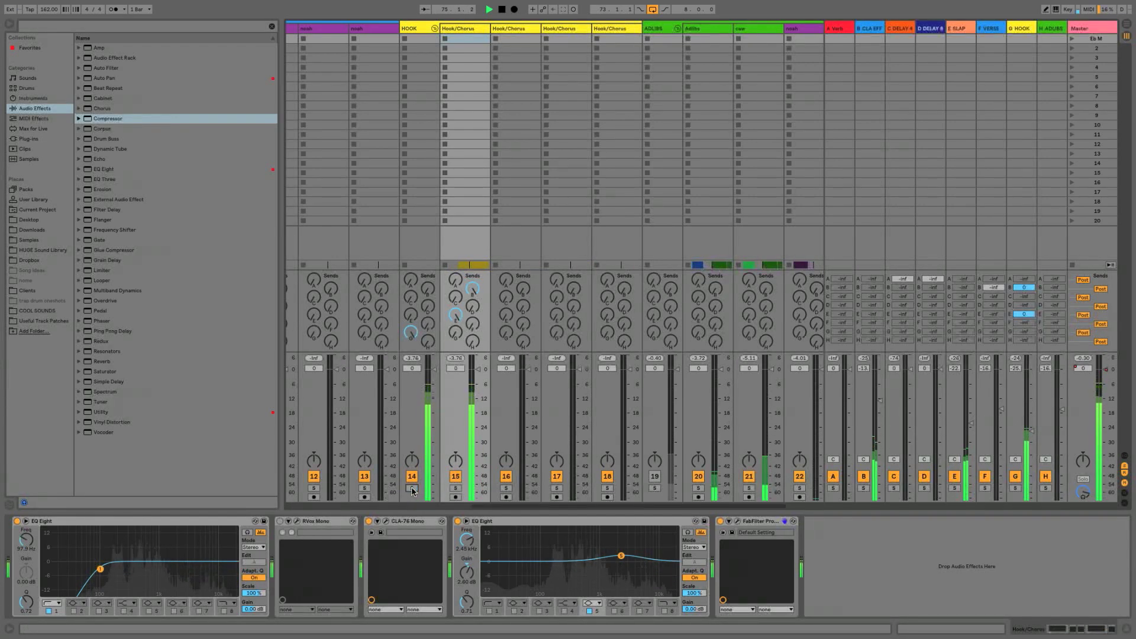
- Lower the frequency of band 5 in the lead vocal's second EQ Eight and boost band 3 near 13.8 kHz by about 2.6 dB
{"action": "mouse_move", "coordinate": [622, 558]}
{"action": "left_mouse_down"}
{"action": "mouse_move", "coordinate": [589, 544]}
{"action": "mouse_move", "coordinate": [601, 557]}
{"action": "left_mouse_up"}
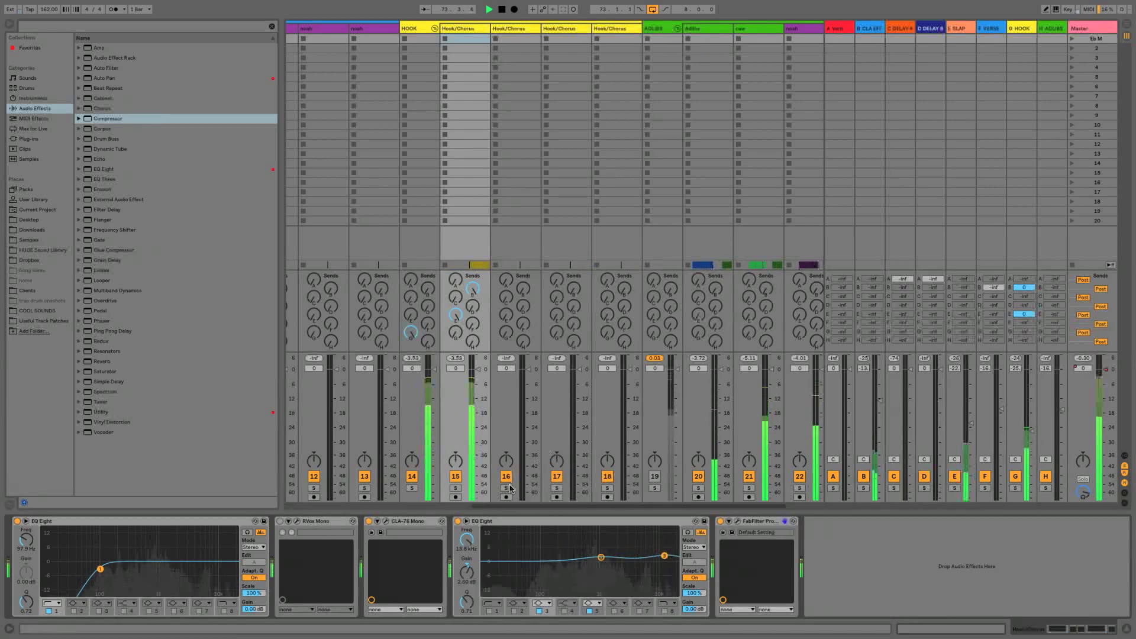
- Extend the arrangement loop to 16 bars from bar 73 to cover the whole hook, and fold the VERSE group
{"action": "key", "text": "Tab"}
{"action": "left_click_drag", "start_coordinate": [621, 49], "coordinate": [911, 50]}
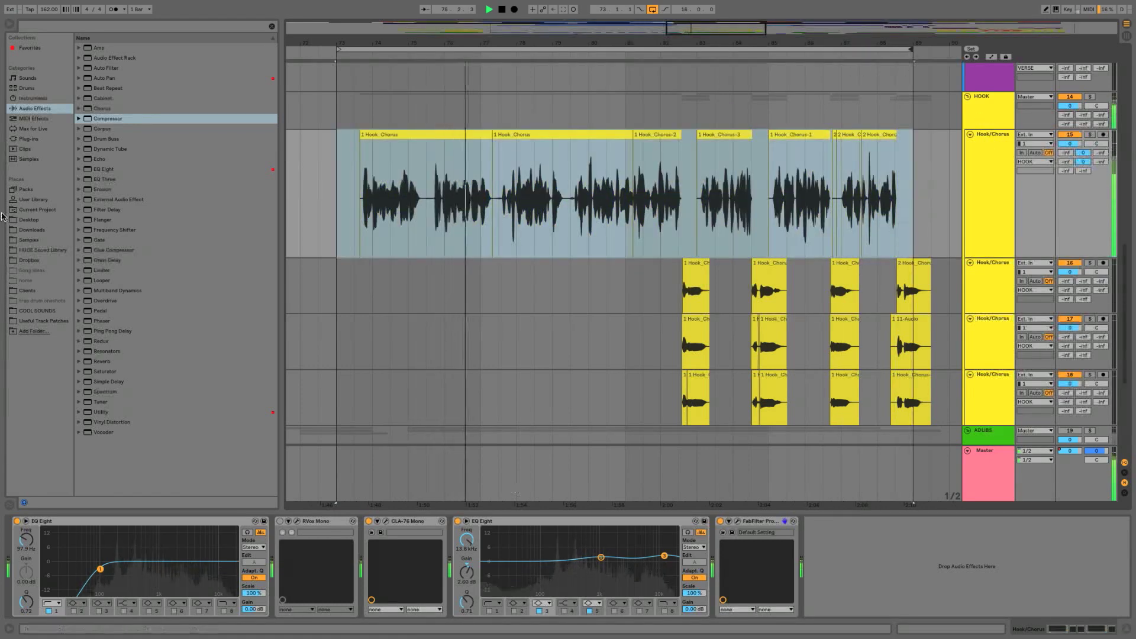
{"action": "scroll", "coordinate": [355, 200], "scroll_direction": "up", "scroll_amount": 4}
{"action": "scroll", "coordinate": [414, 208], "scroll_direction": "up", "scroll_amount": 10}
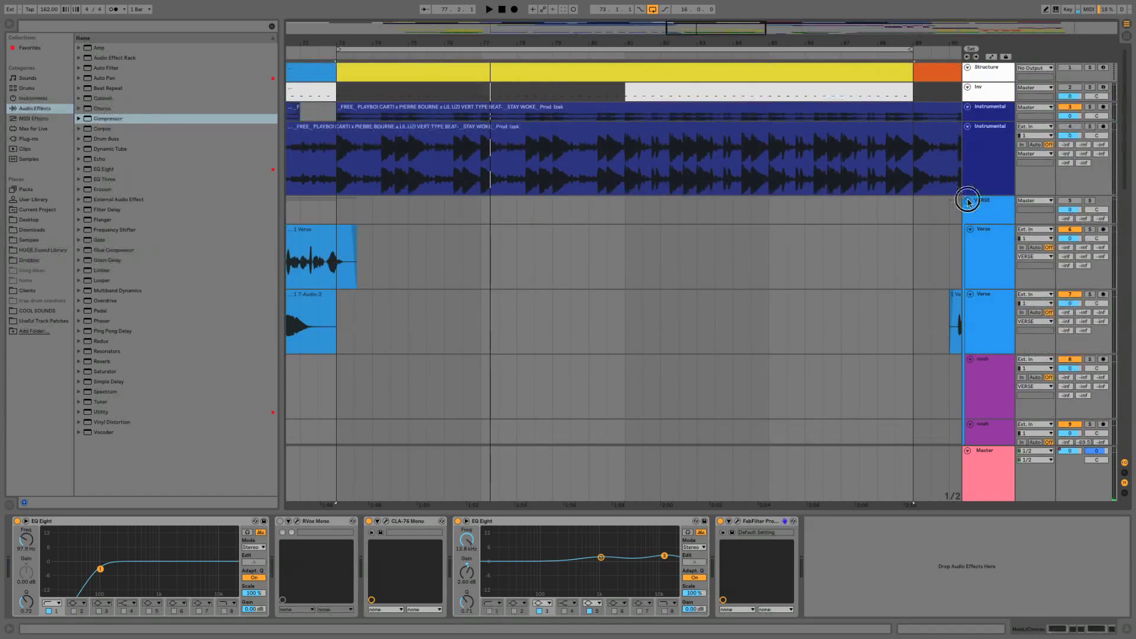
{"action": "left_click", "coordinate": [968, 201]}
{"action": "left_click", "coordinate": [931, 240]}
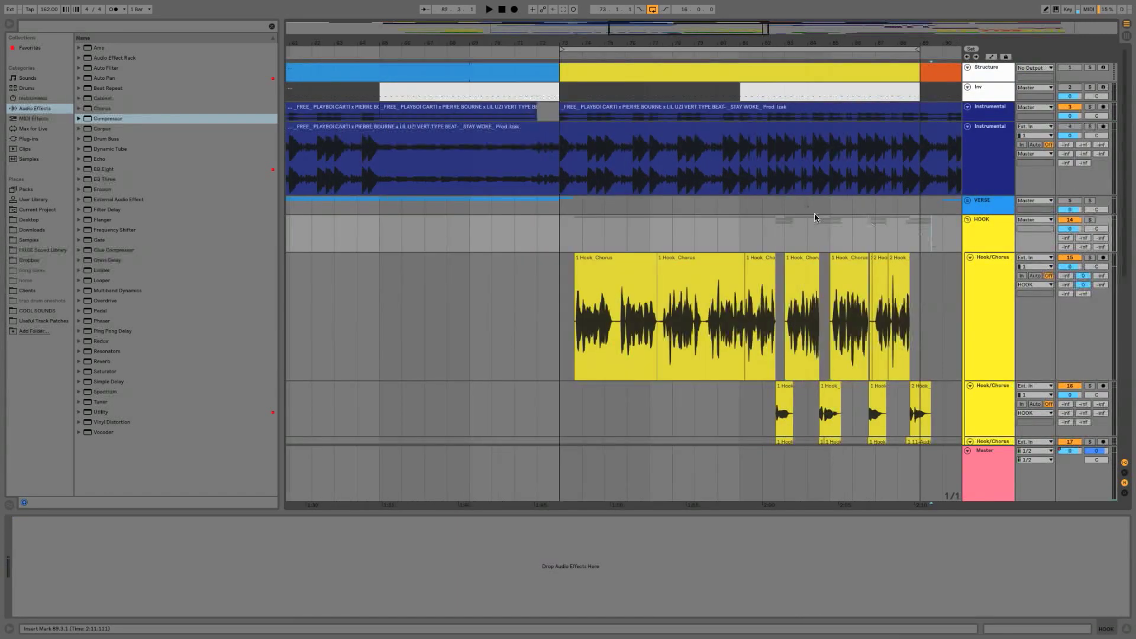
- Launch KeyFinder and add the instrumental's audio clip from Live to its batch analysis list
{"action": "scroll", "coordinate": [814, 213], "scroll_direction": "right", "scroll_amount": 2}
{"action": "key", "text": "super+space"}
{"action": "type", "text": "keyf"}
{"action": "key", "text": "Return"}
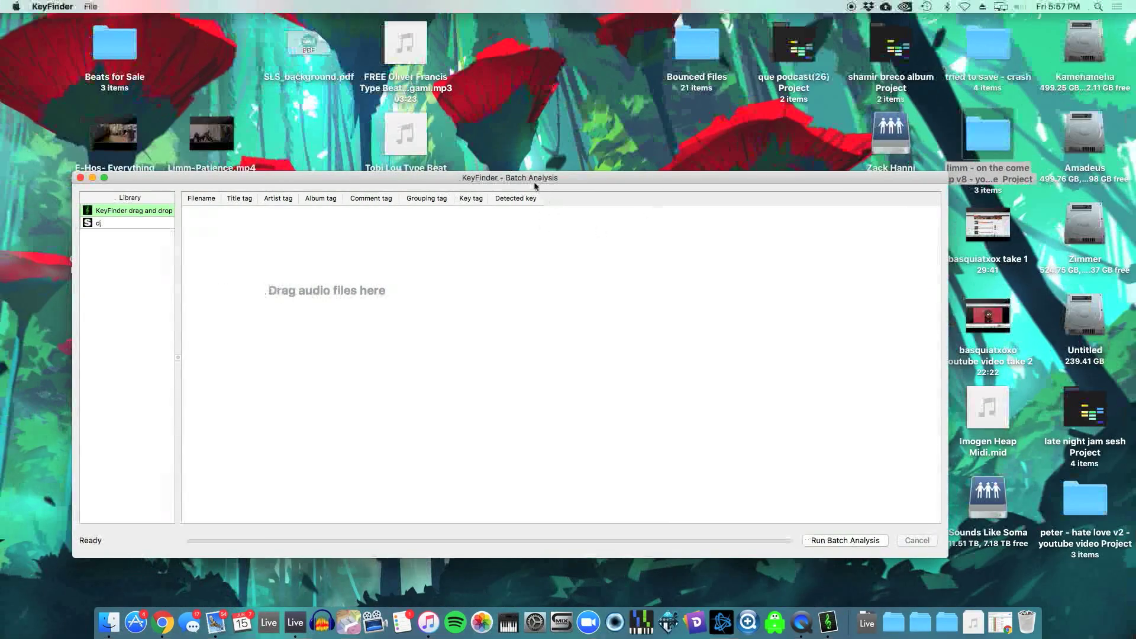
{"action": "key", "text": "ctrl+Up"}
{"action": "left_click", "coordinate": [573, 44]}
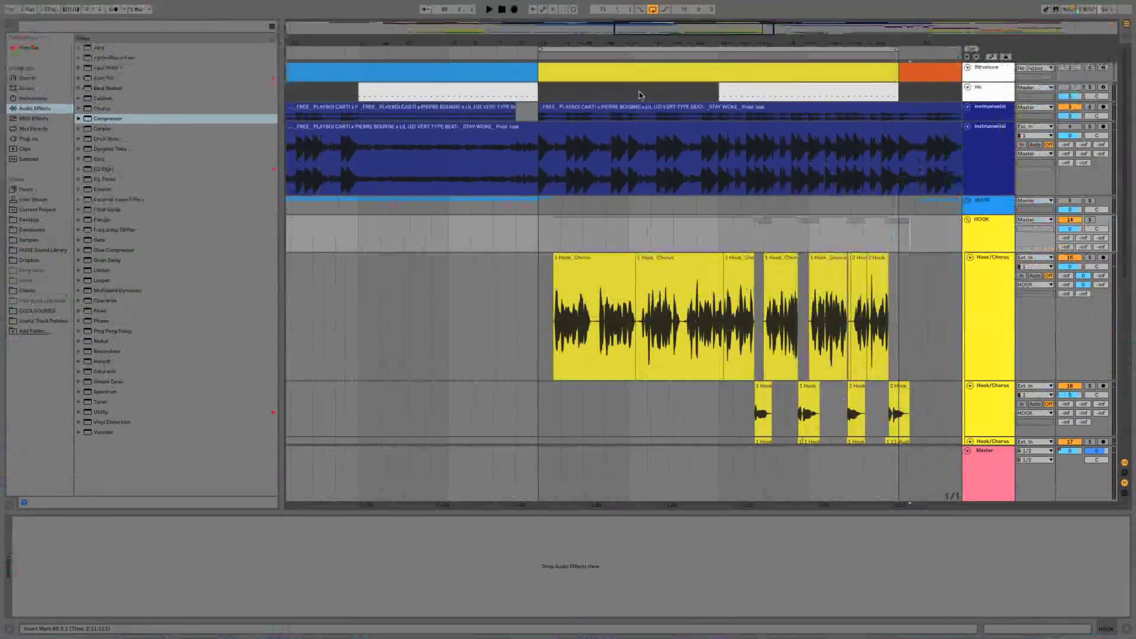
{"action": "left_click_drag", "start_coordinate": [637, 124], "coordinate": [367, 308]}
{"action": "key", "text": "super+Tab"}
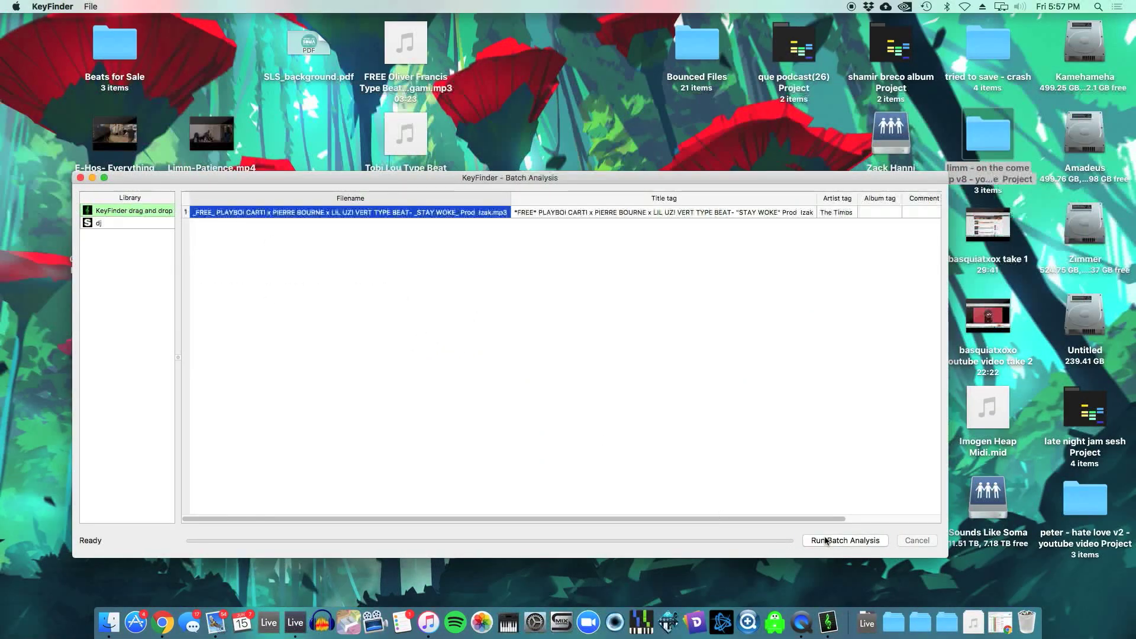
- Run the batch analysis to detect the instrumental's key, and return to Ableton Live
{"action": "left_click", "coordinate": [827, 540]}
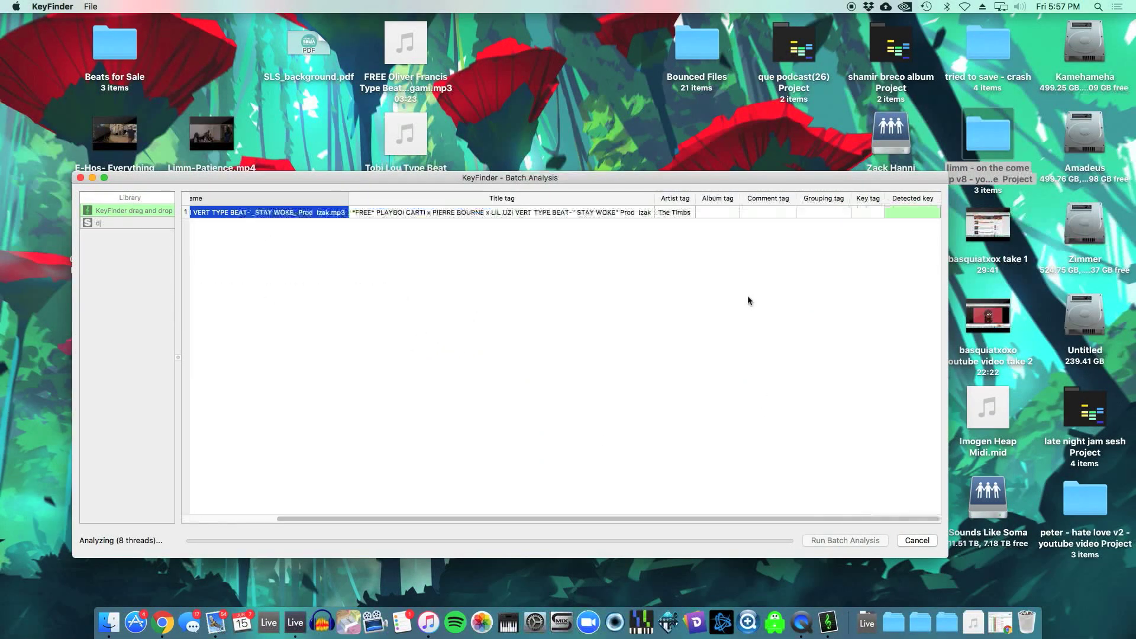
{"action": "left_click_drag", "start_coordinate": [847, 182], "coordinate": [584, 60]}
{"action": "left_click", "coordinate": [584, 59]}
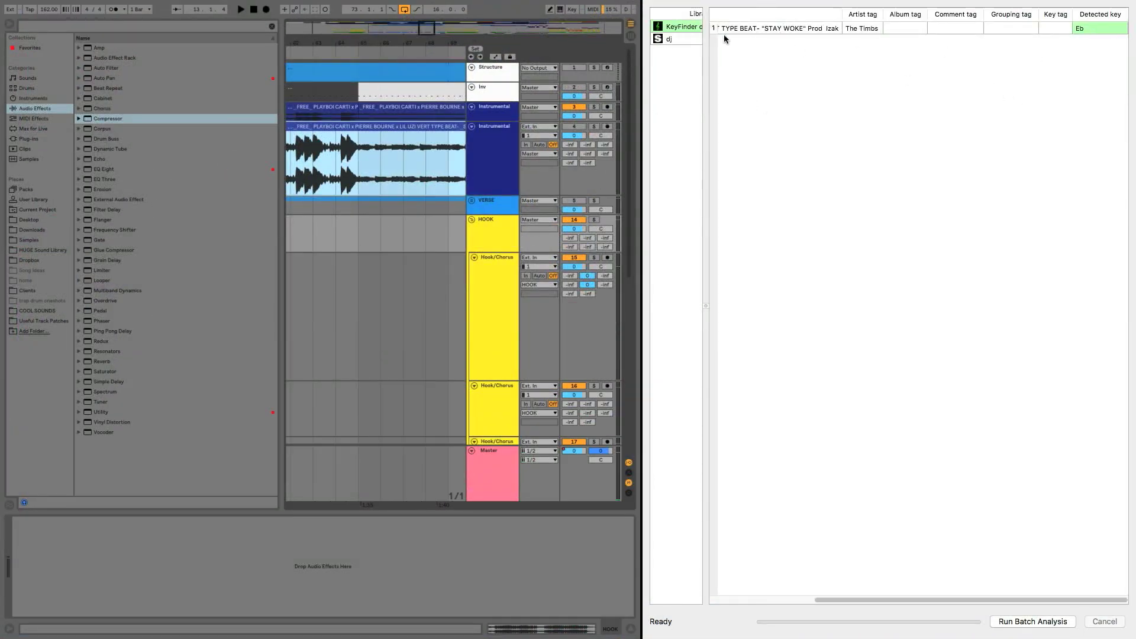
{"action": "key", "text": "ctrl+Up"}
{"action": "left_click", "coordinate": [585, 43]}
{"action": "left_click", "coordinate": [651, 20]}
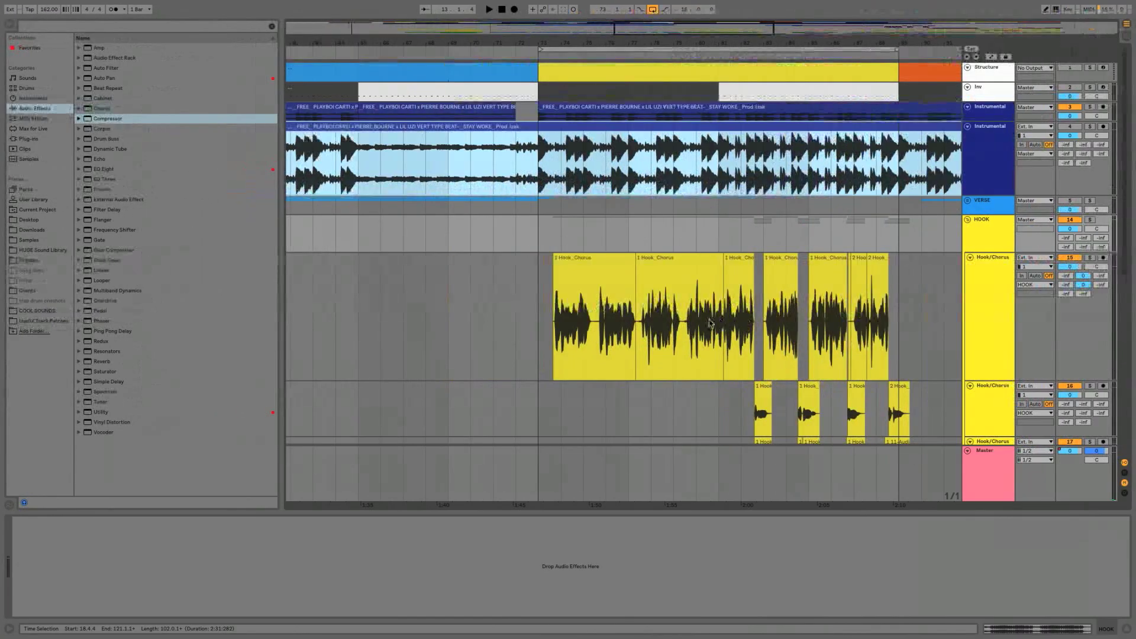
- Add the Autotune 8.1 preset from Useful Track Patches to the start of the lead Hook/Chorus track's chain
{"action": "left_click", "coordinate": [36, 251]}
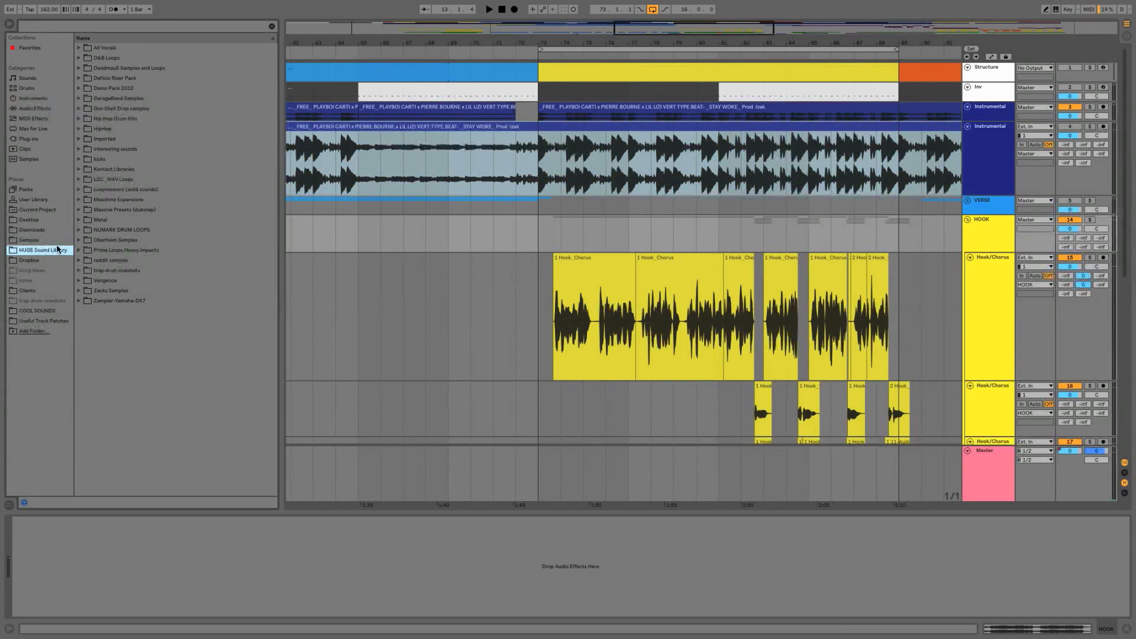
{"action": "left_click", "coordinate": [50, 322]}
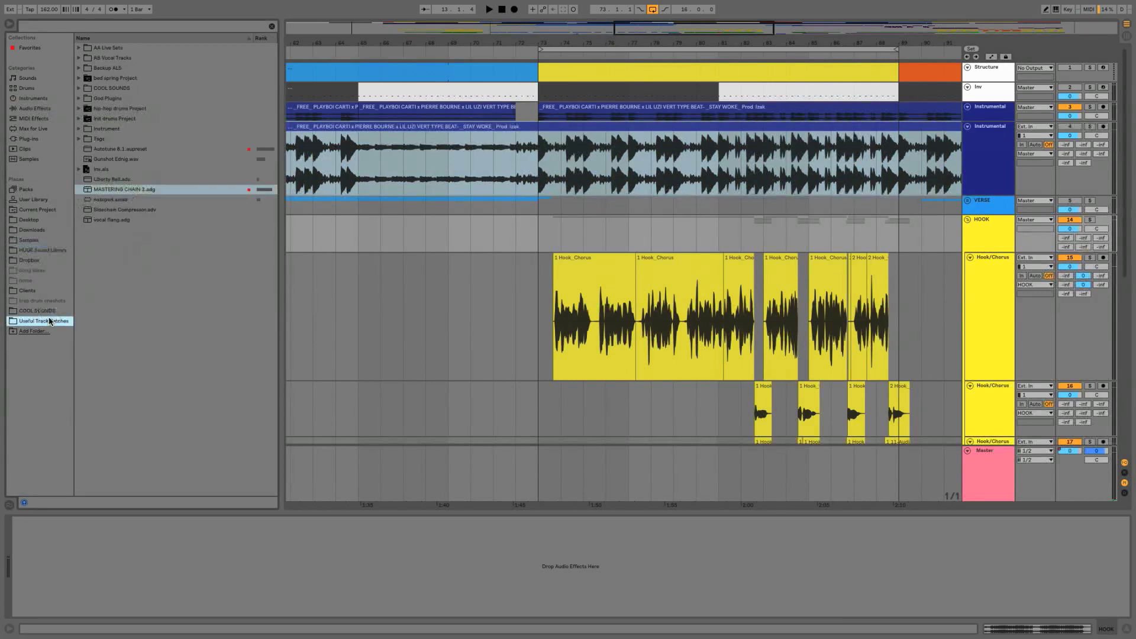
{"action": "left_click_drag", "start_coordinate": [130, 150], "coordinate": [976, 270]}
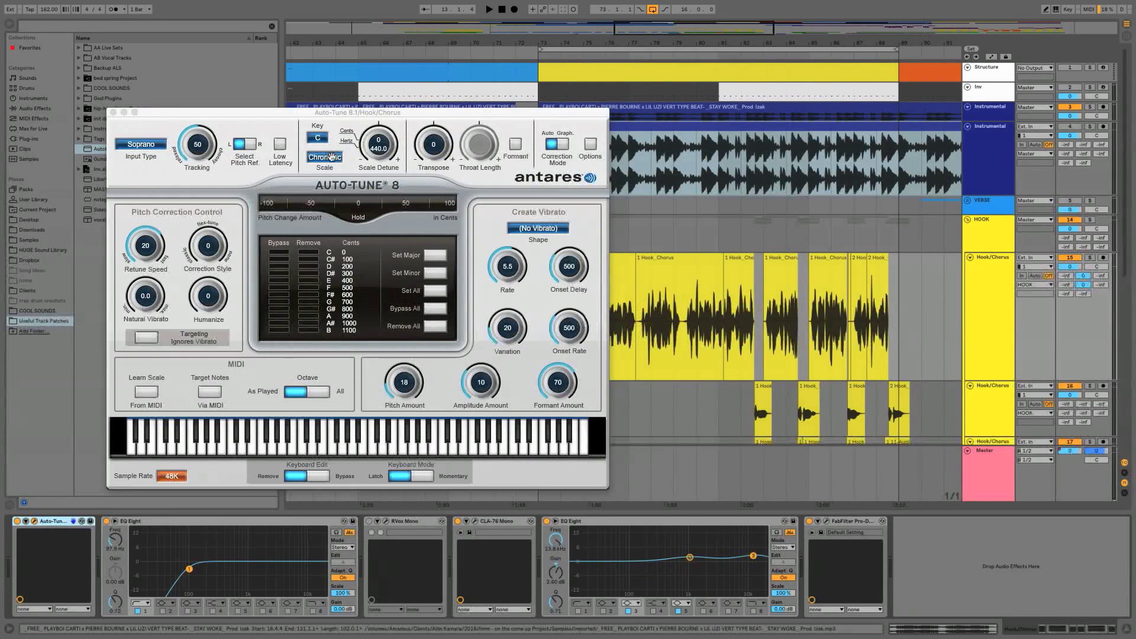
- Set Auto-Tune's scale to Major and its key to Eb, close its window, and stop playback
{"action": "left_click", "coordinate": [329, 156]}
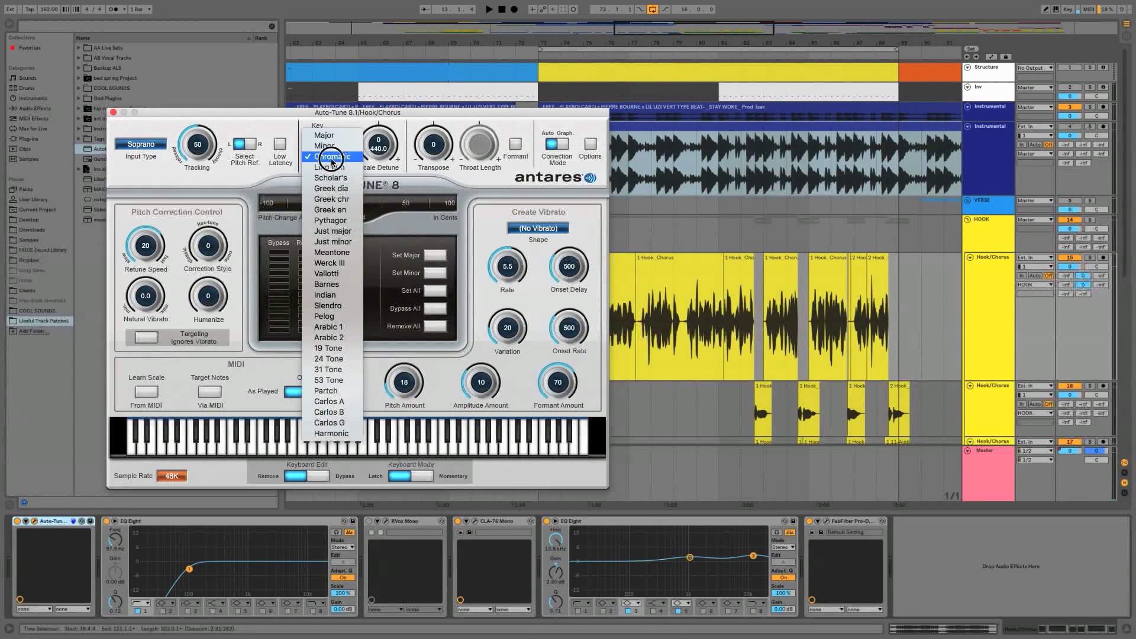
{"action": "left_click", "coordinate": [305, 136]}
{"action": "left_click", "coordinate": [318, 139]}
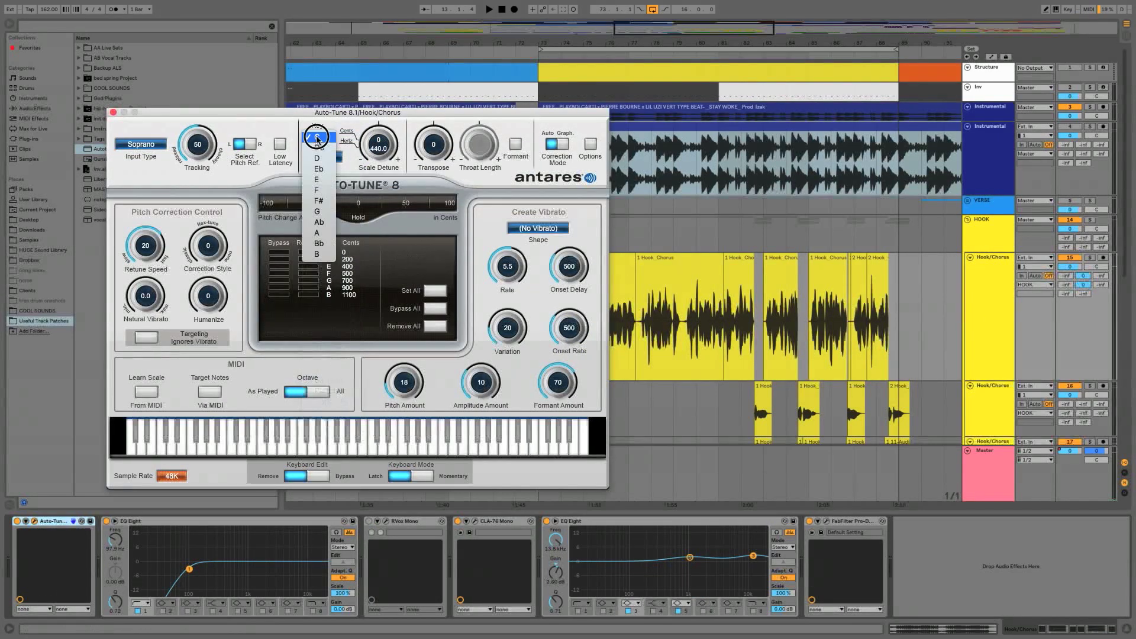
{"action": "left_click", "coordinate": [320, 169]}
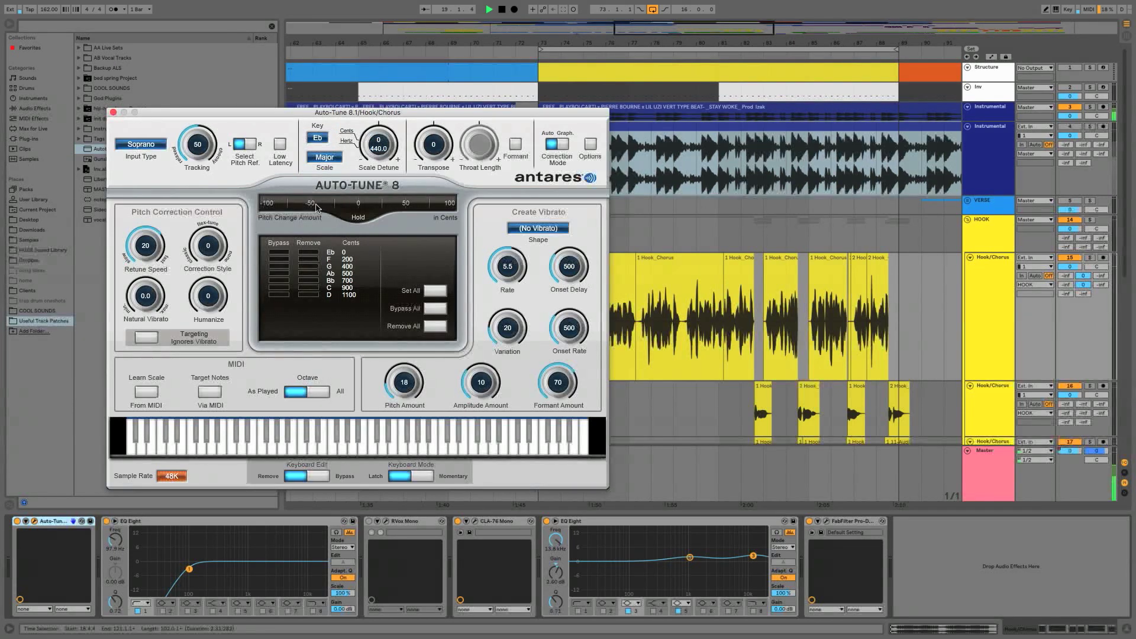
{"action": "left_click", "coordinate": [112, 113]}
{"action": "key", "text": "space"}
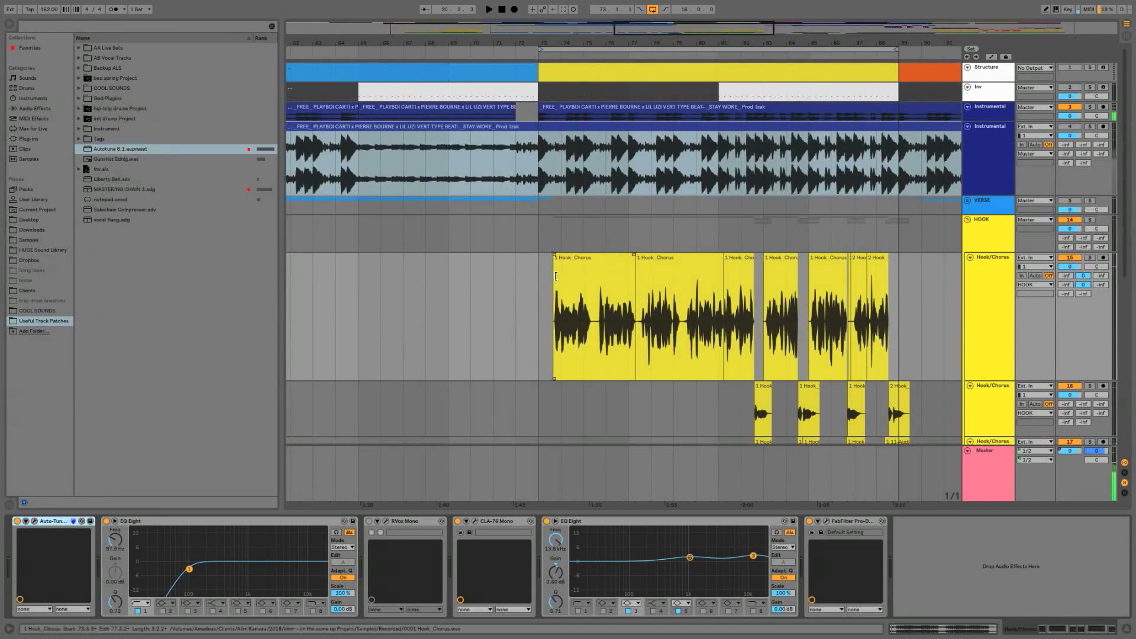
- Play the soloed lead Hook/Chorus track from bar 73 and fine-tune Auto-Tune's Retune Speed
{"action": "left_click", "coordinate": [535, 276]}
{"action": "key", "text": "space"}
{"action": "left_click", "coordinate": [1089, 258]}
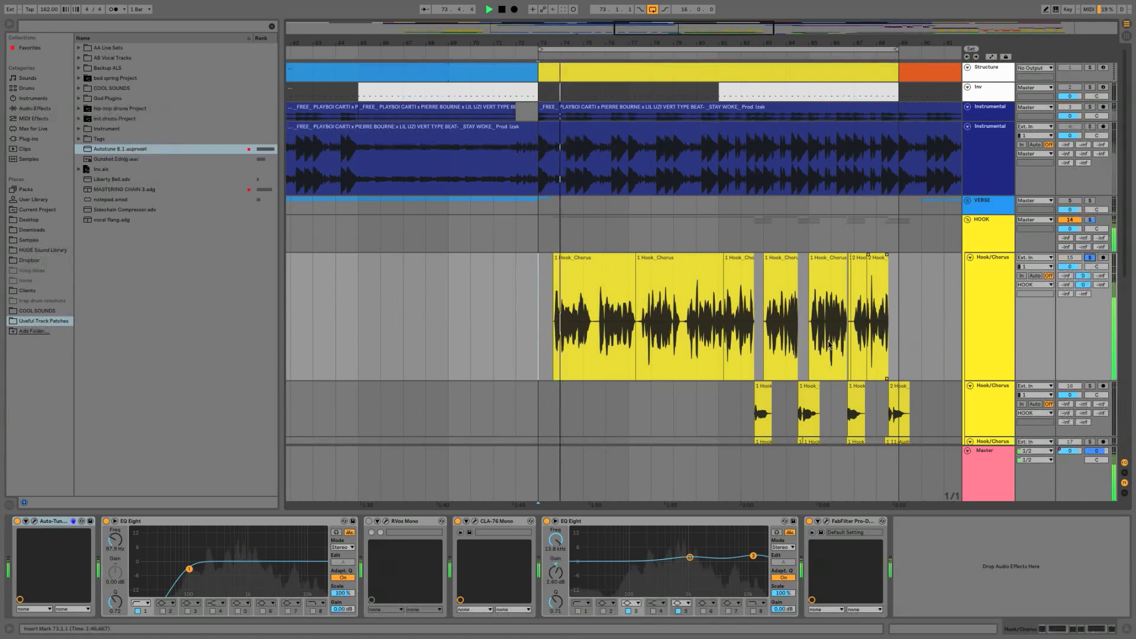
{"action": "left_click", "coordinate": [31, 522]}
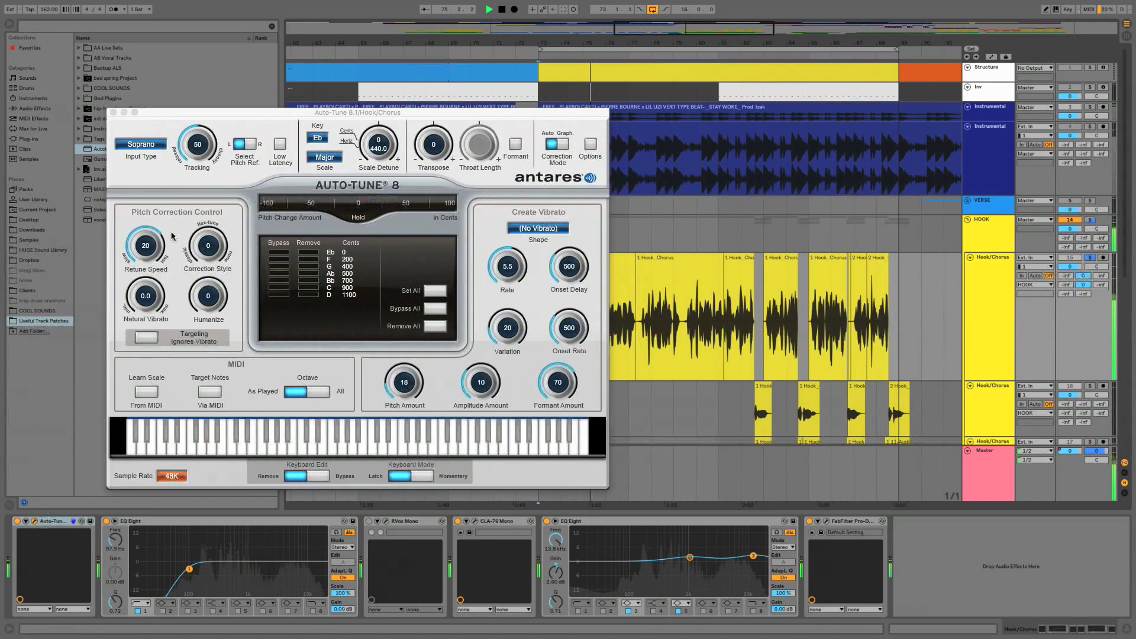
{"action": "left_click_drag", "start_coordinate": [143, 225], "coordinate": [145, 244]}
{"action": "left_click", "coordinate": [113, 113]}
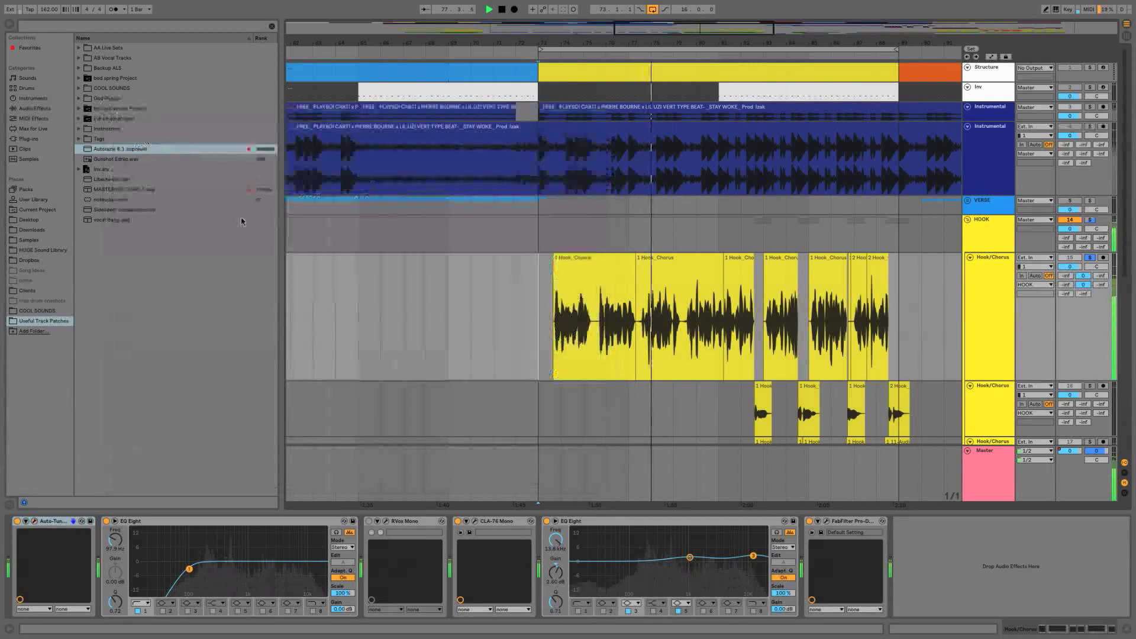
- Set band 5 of the lead vocal's second EQ Eight to about 1.74 kHz with a boost of nearly 2 dB
{"action": "mouse_move", "coordinate": [690, 557]}
{"action": "left_mouse_down"}
{"action": "mouse_move", "coordinate": [719, 544]}
{"action": "mouse_move", "coordinate": [705, 556]}
{"action": "left_mouse_up"}
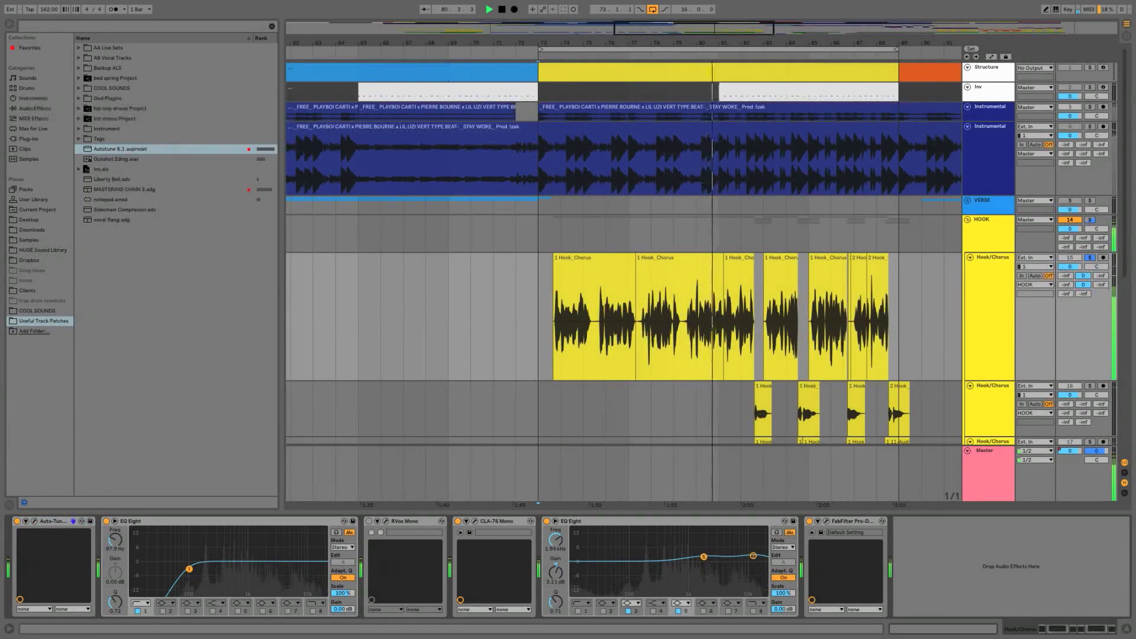
{"action": "key", "text": "Tab"}
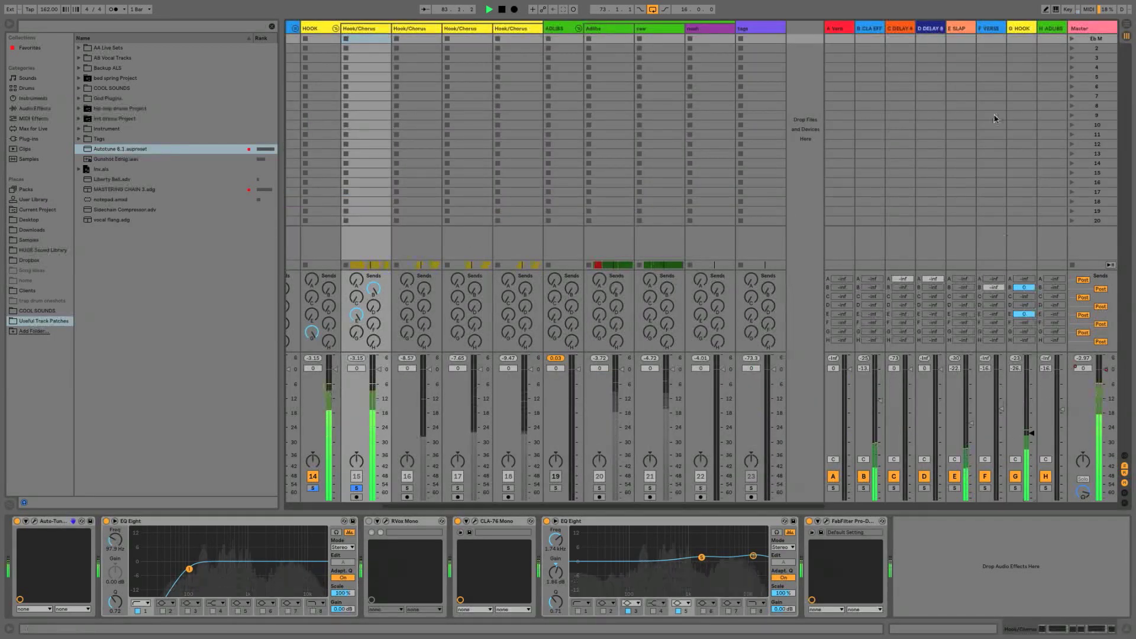
{"action": "key", "text": "Tab"}
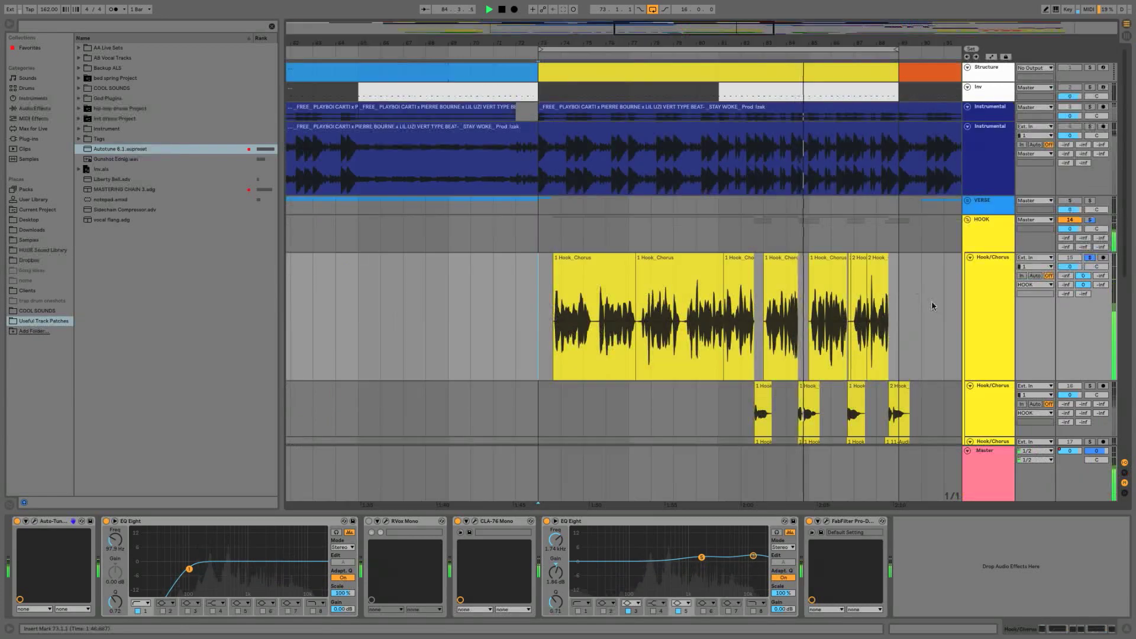
- Group the lead Hook/Chorus track's devices into an Audio Effect Rack and copy it to Hook/Chorus tracks 16 and 17
{"action": "left_click", "coordinate": [47, 523]}
{"action": "key", "text": "super+g"}
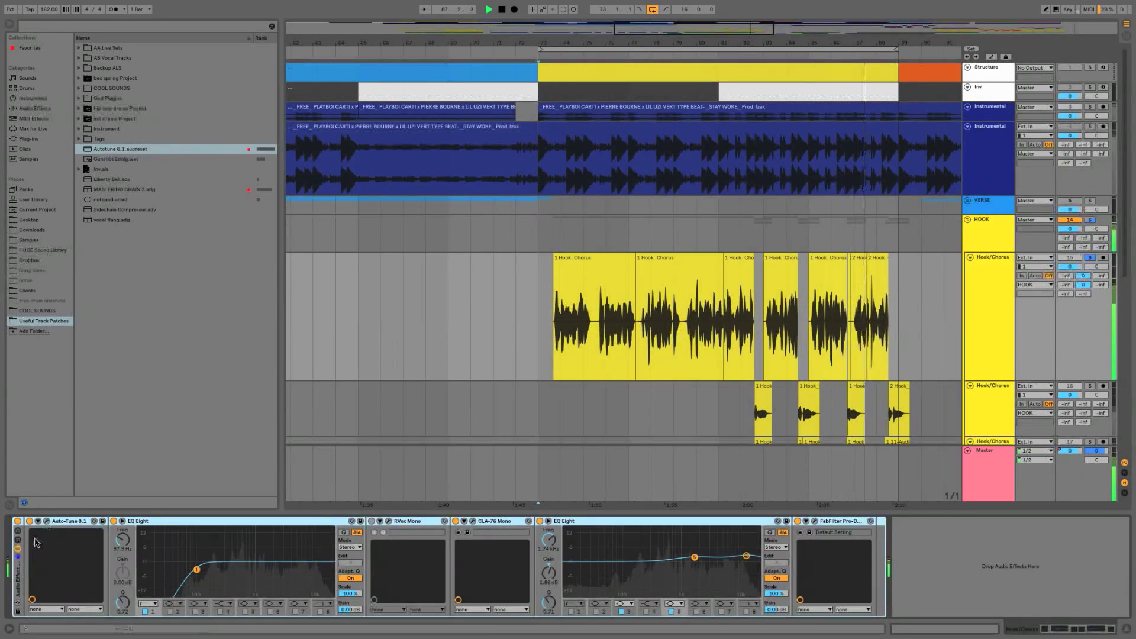
{"action": "left_click_drag", "start_coordinate": [19, 566], "coordinate": [976, 407]}
{"action": "scroll", "coordinate": [878, 400], "scroll_direction": "down", "scroll_amount": 5}
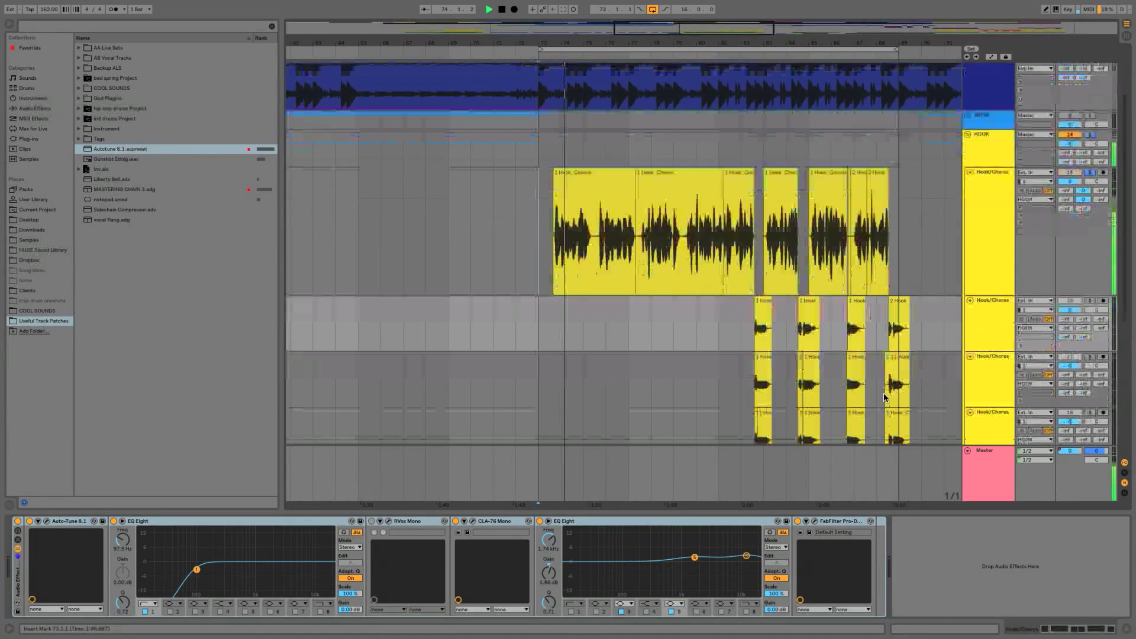
{"action": "left_click_drag", "start_coordinate": [19, 575], "coordinate": [993, 284]}
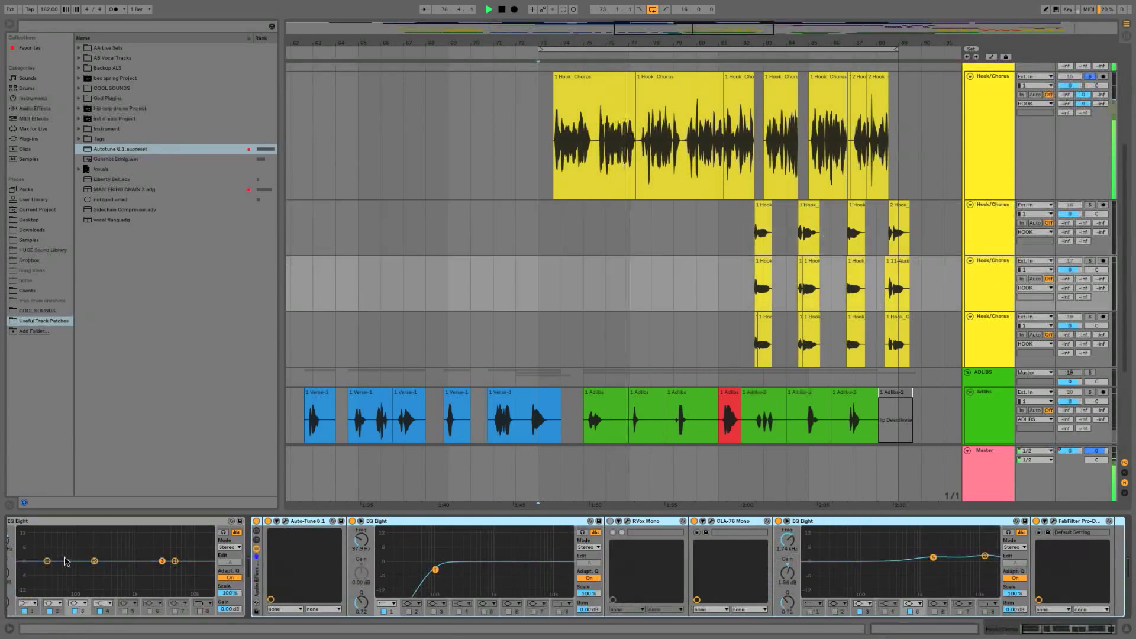
- Remove the extra EQ Eight ahead of the rack on track 17, and copy the rack to Hook/Chorus track 18
{"action": "scroll", "coordinate": [235, 571], "scroll_direction": "right", "scroll_amount": 1}
{"action": "scroll", "coordinate": [235, 574], "scroll_direction": "left", "scroll_amount": 2}
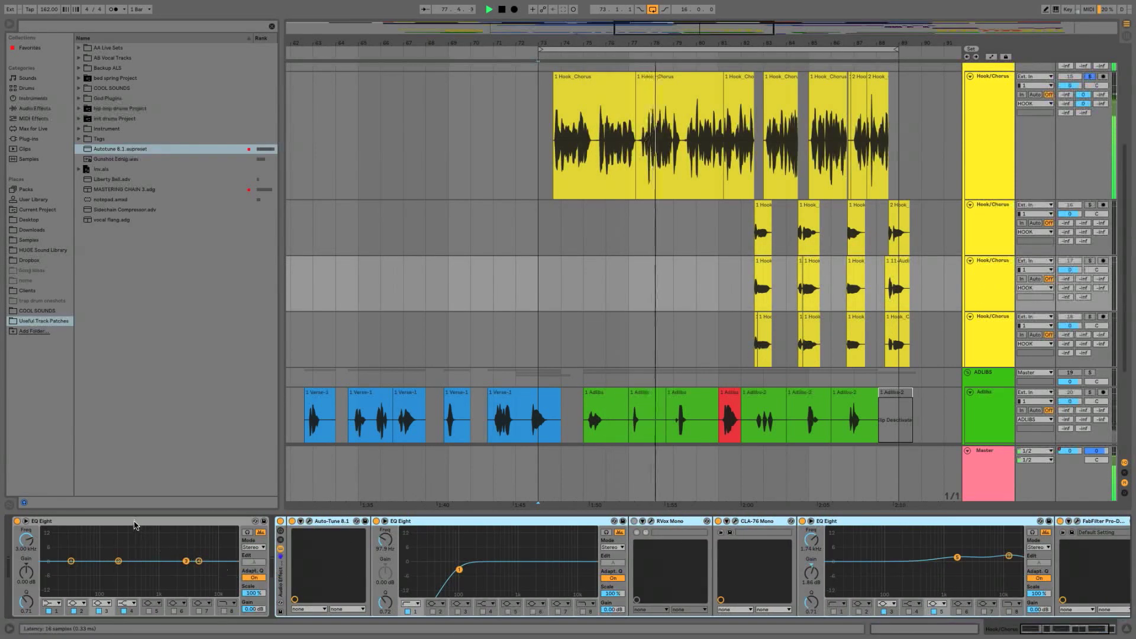
{"action": "scroll", "coordinate": [36, 573], "scroll_direction": "right", "scroll_amount": 2}
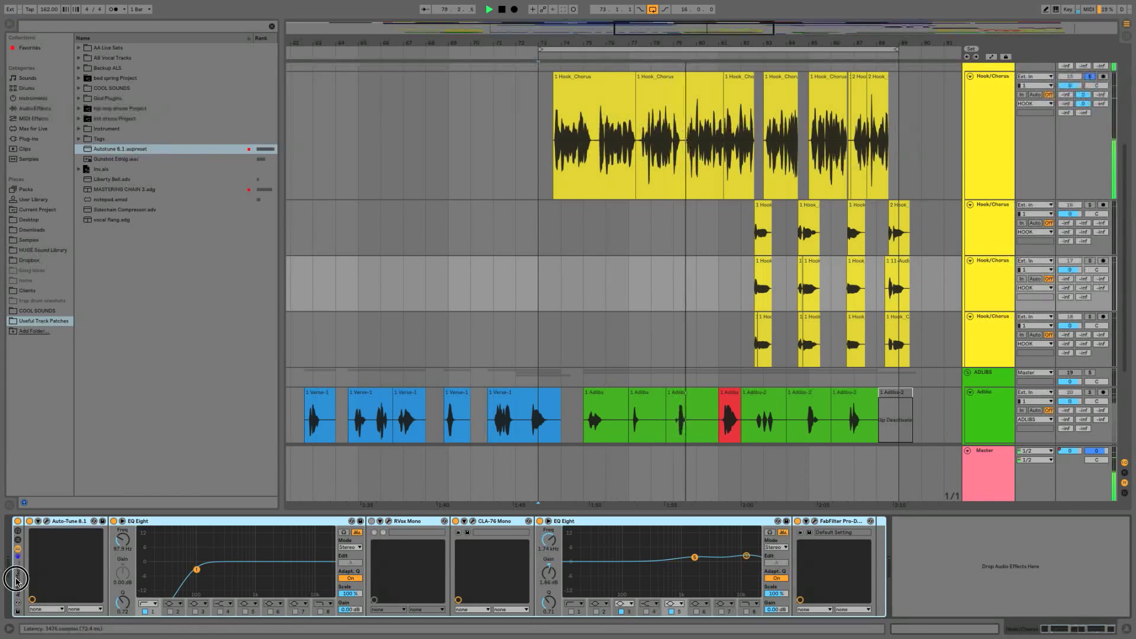
{"action": "left_click", "coordinate": [992, 339]}
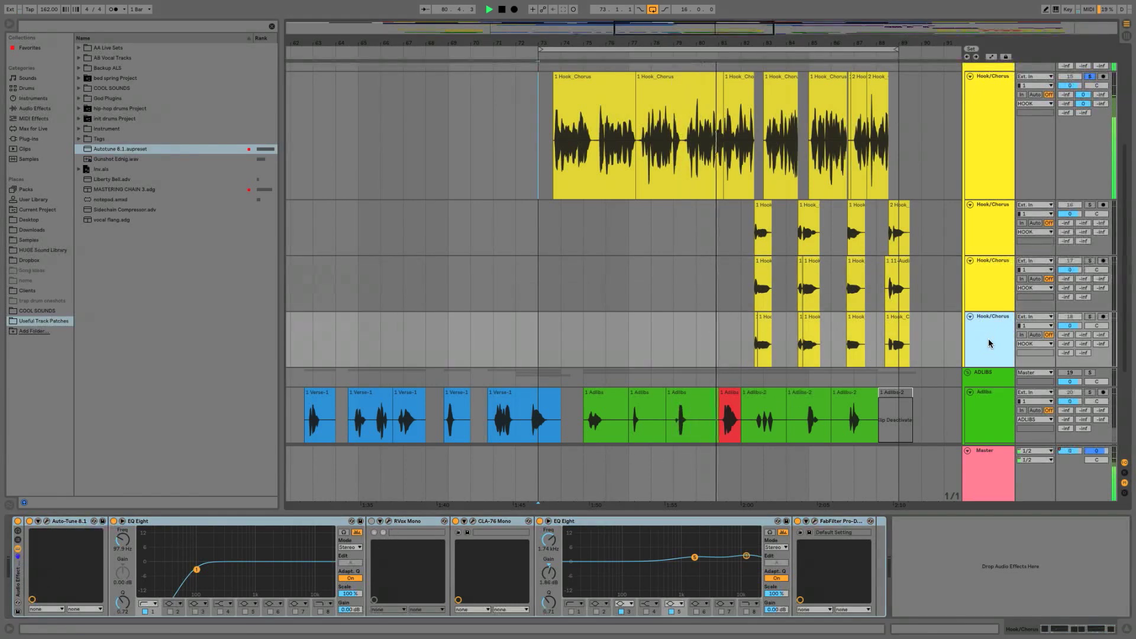
- Solo the whole HOOK group instead of only the lead track, and select Hook/Chorus track 17
{"action": "scroll", "coordinate": [991, 325], "scroll_direction": "up", "scroll_amount": 6}
{"action": "left_click", "coordinate": [1091, 220]}
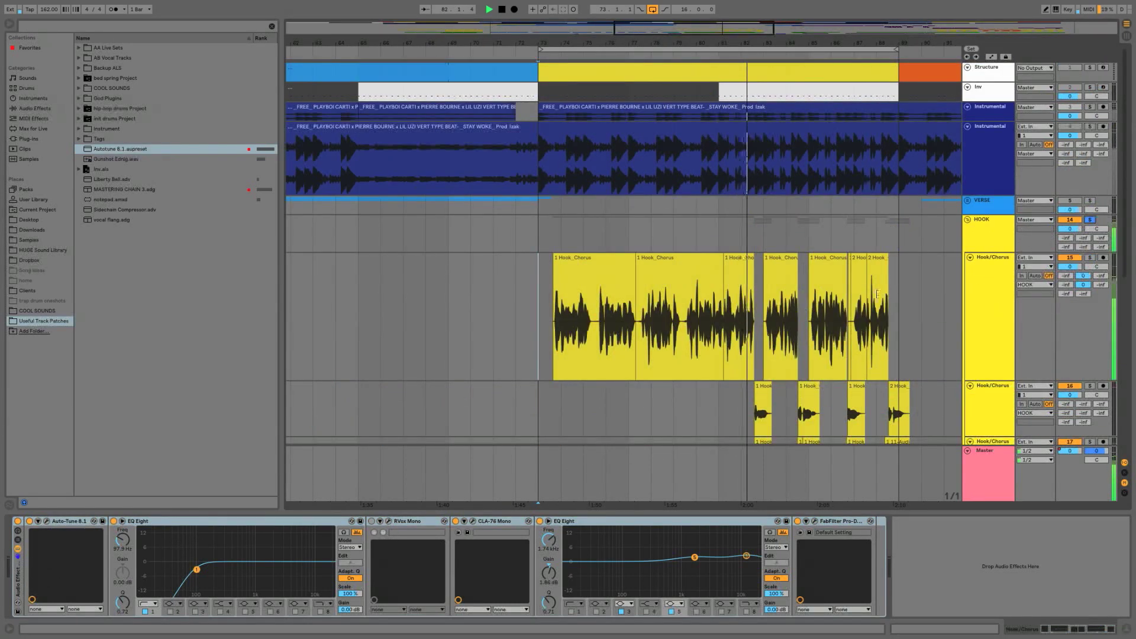
{"action": "scroll", "coordinate": [1005, 266], "scroll_direction": "down", "scroll_amount": 3}
{"action": "left_click", "coordinate": [992, 332]}
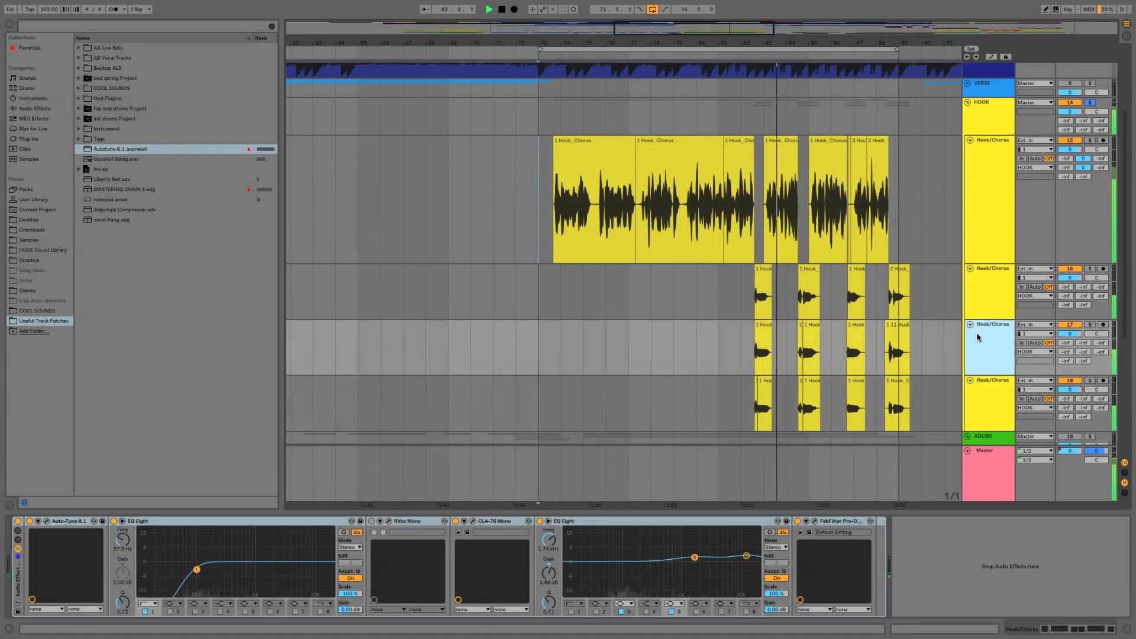
- Pan Hook/Chorus track 17 to 34L and track 18 to the right, and lower both volumes to about -8 dB
{"action": "scroll", "coordinate": [978, 328], "scroll_direction": "down", "scroll_amount": 1}
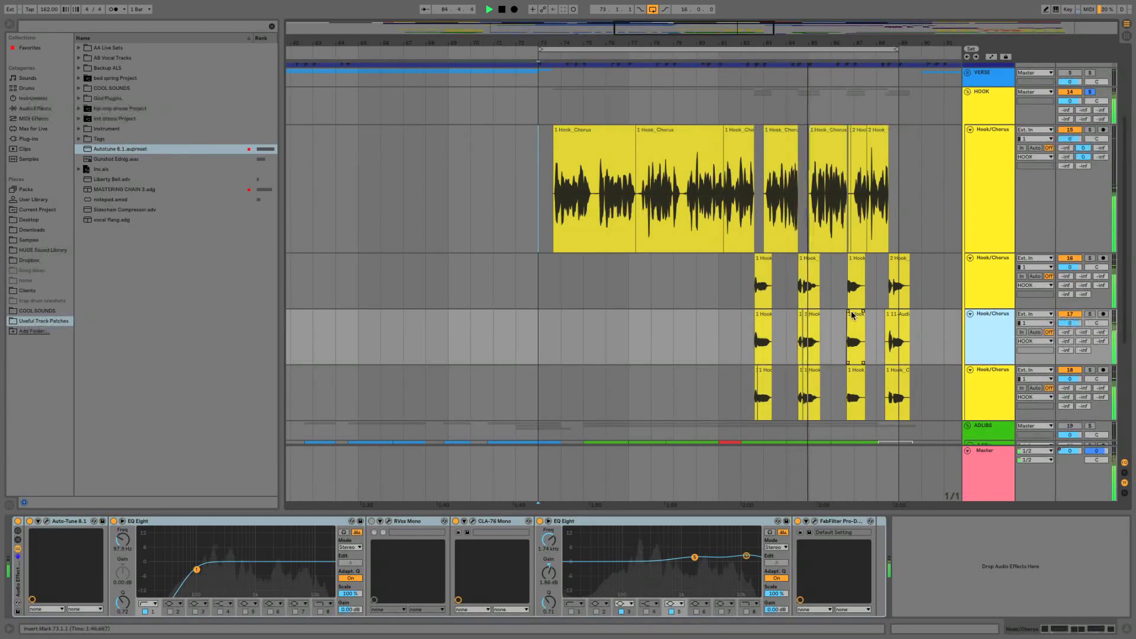
{"action": "key", "text": "Tab"}
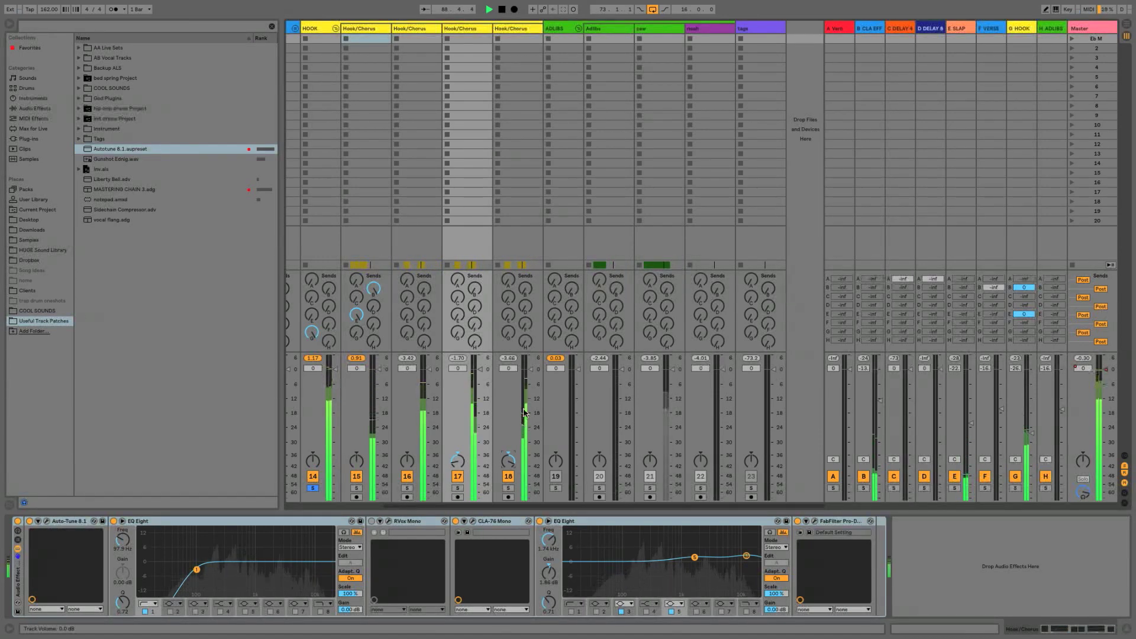
{"action": "left_click", "coordinate": [498, 30]}
{"action": "left_click", "coordinate": [467, 30]}
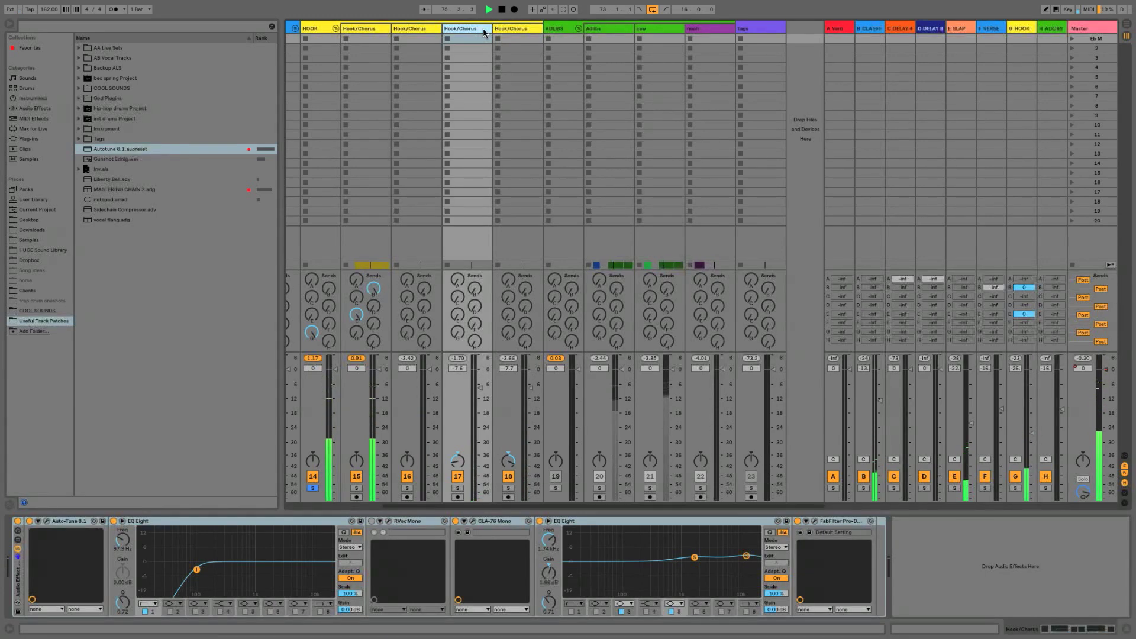
{"action": "key", "text": "Tab"}
{"action": "key", "text": "space"}
{"action": "left_click", "coordinate": [717, 283]}
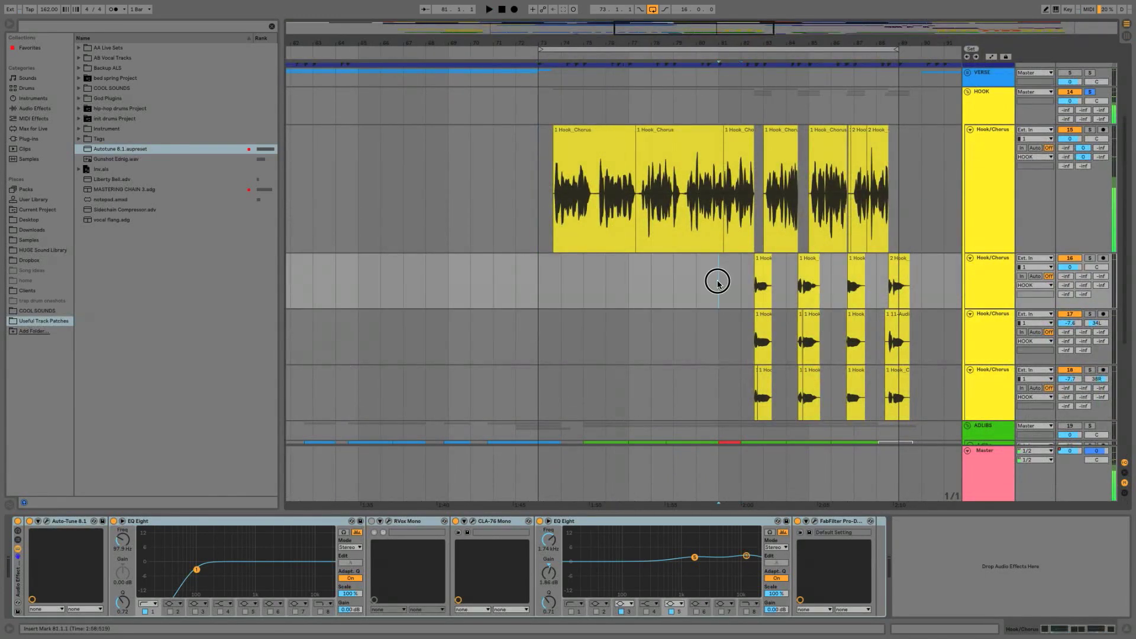
- Balance Hook/Chorus tracks 16 to 18 at about -4 to -5 dB, and raise track 16's E-SLAP send and tracks 17 and 18's B-CLA EFFECTS sends
{"action": "key", "text": "space"}
{"action": "key", "text": "Tab"}
{"action": "left_click", "coordinate": [462, 29]}
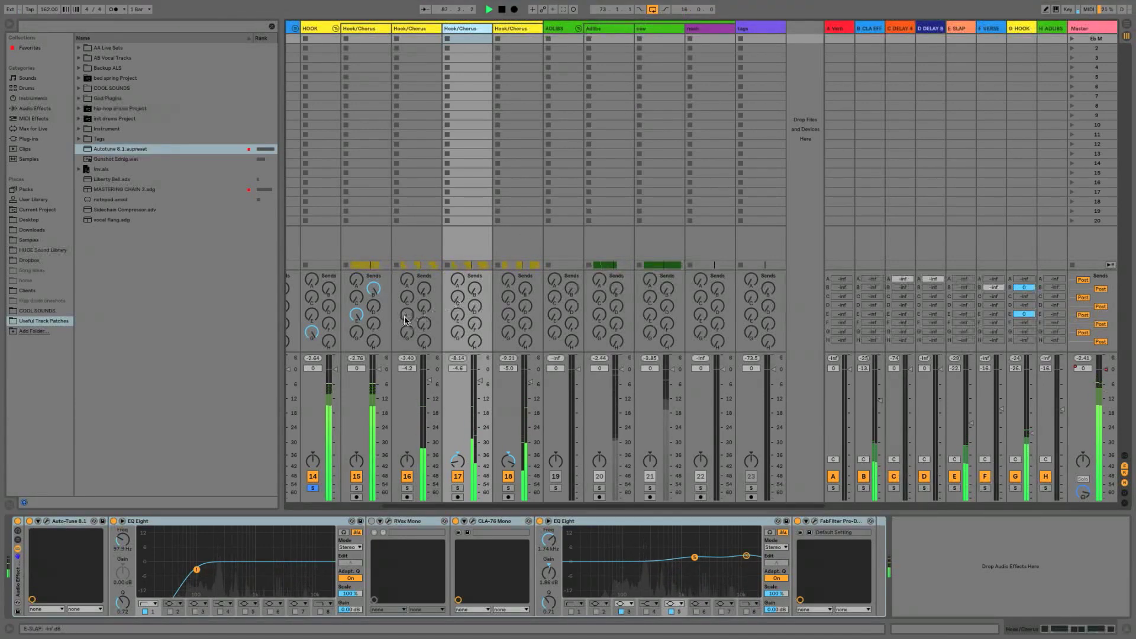
{"action": "left_click_drag", "start_coordinate": [476, 293], "coordinate": [476, 254]}
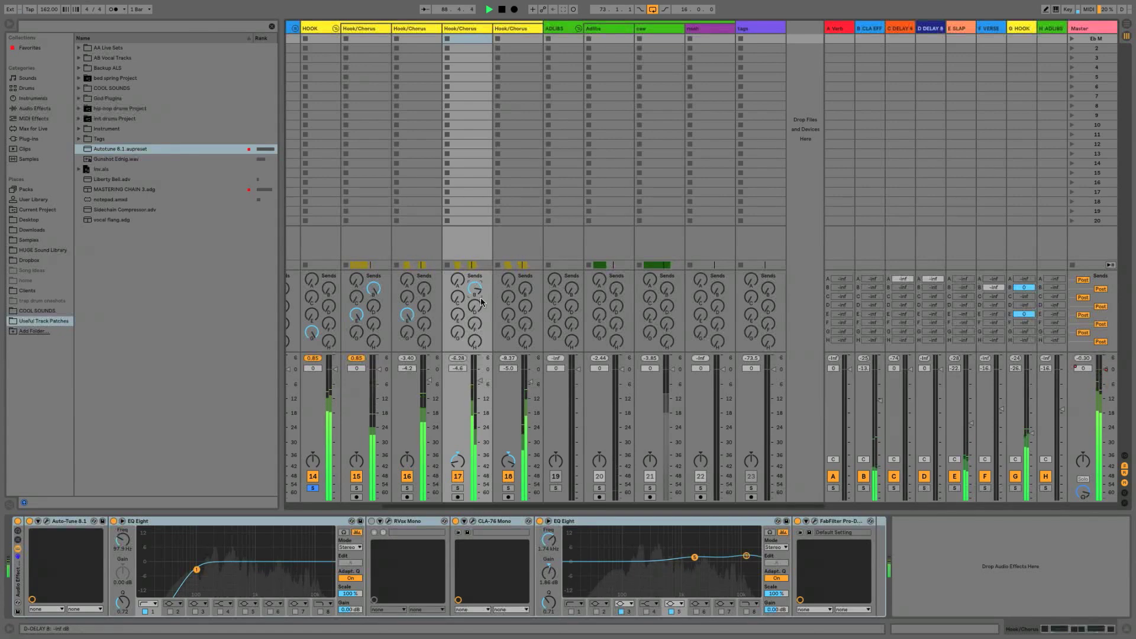
{"action": "left_click_drag", "start_coordinate": [527, 290], "coordinate": [528, 255]}
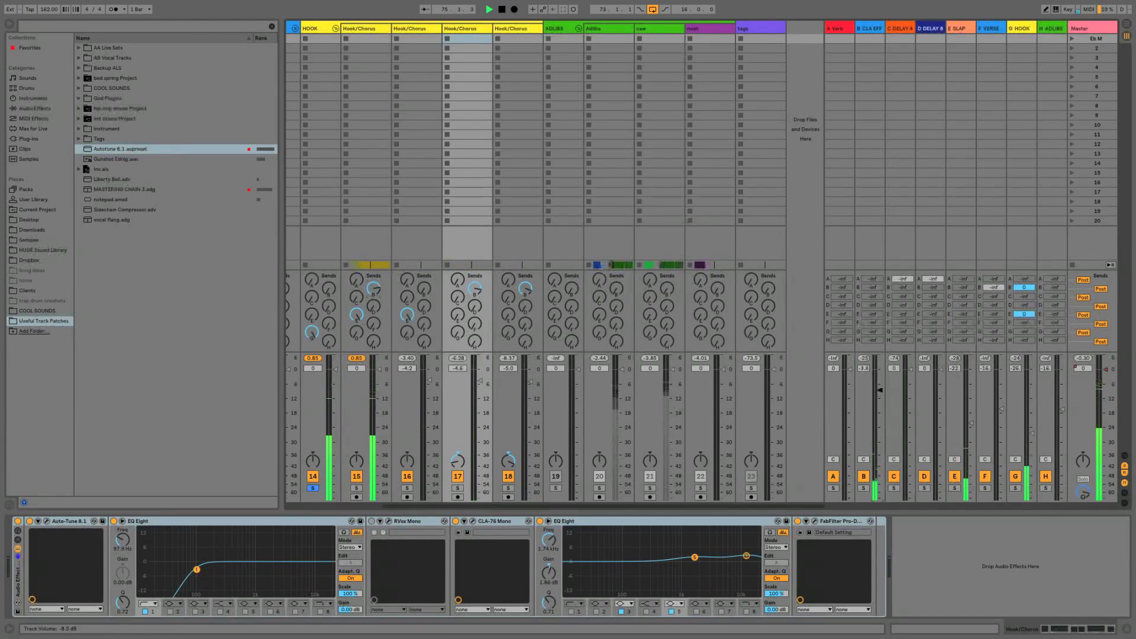
- Adjust the B-CLA EFFECTS return's volume to about -9 dB and hide the browser in the mixer view
{"action": "key", "text": "Tab"}
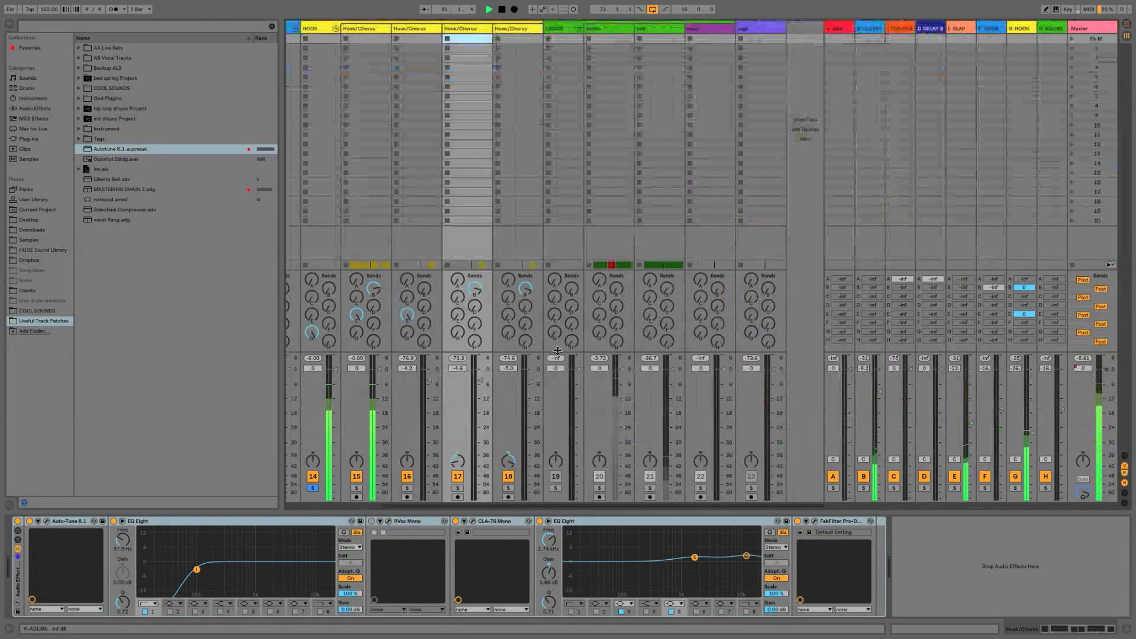
{"action": "left_click", "coordinate": [12, 26]}
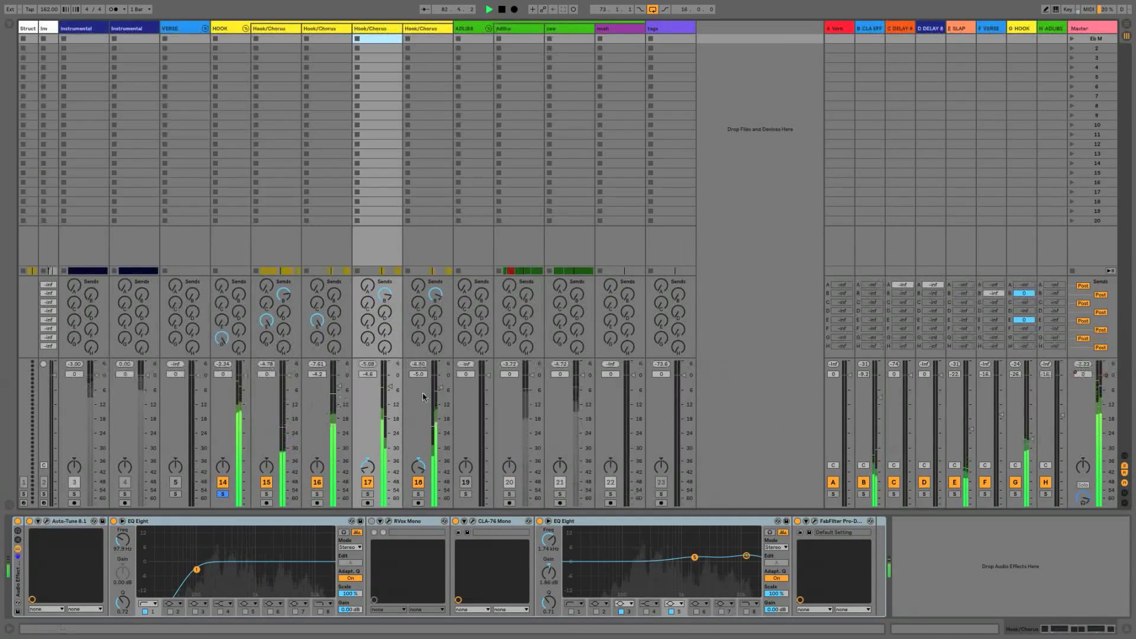
{"action": "key", "text": "Tab"}
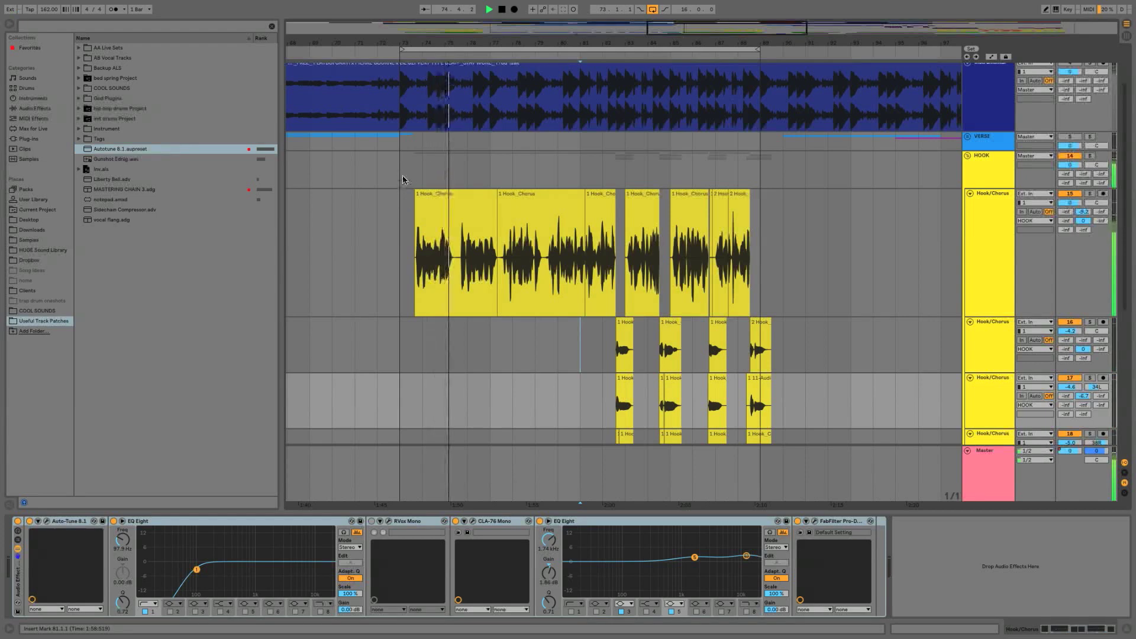
- Mark the end of the lead hook's first phrase from 75.1 to 75.3 and show the HOOK group's C-DELAY 4 send automation in its own lane
{"action": "left_click", "coordinate": [435, 175]}
{"action": "key", "text": "plus"}
{"action": "key", "text": "plus"}
{"action": "key", "text": "plus"}
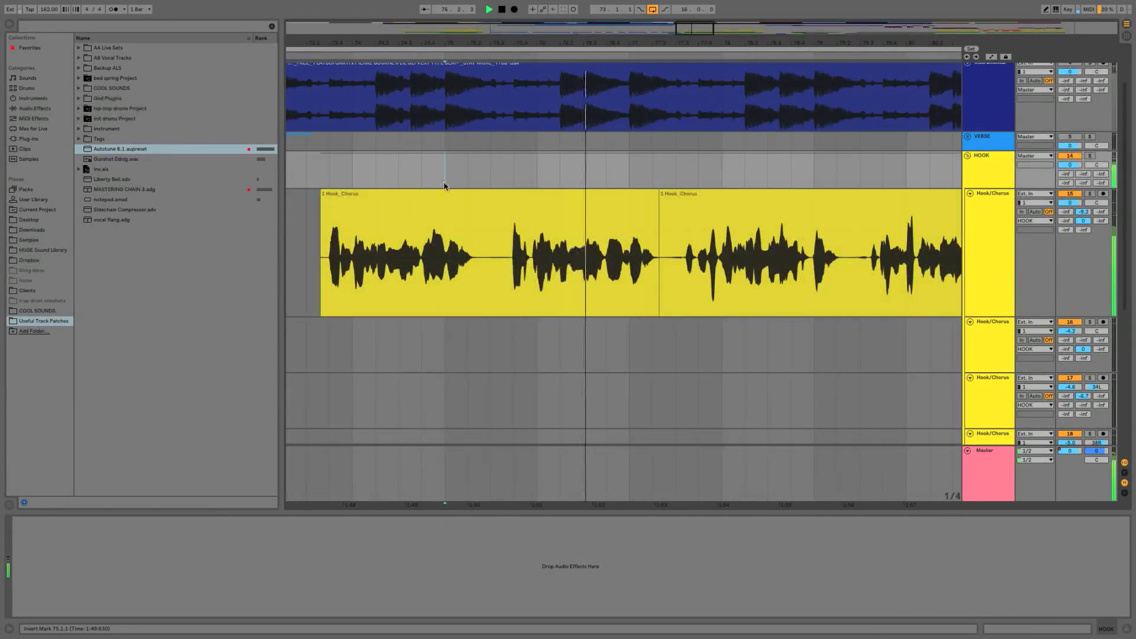
{"action": "left_click_drag", "start_coordinate": [447, 293], "coordinate": [476, 290]}
{"action": "key", "text": "space"}
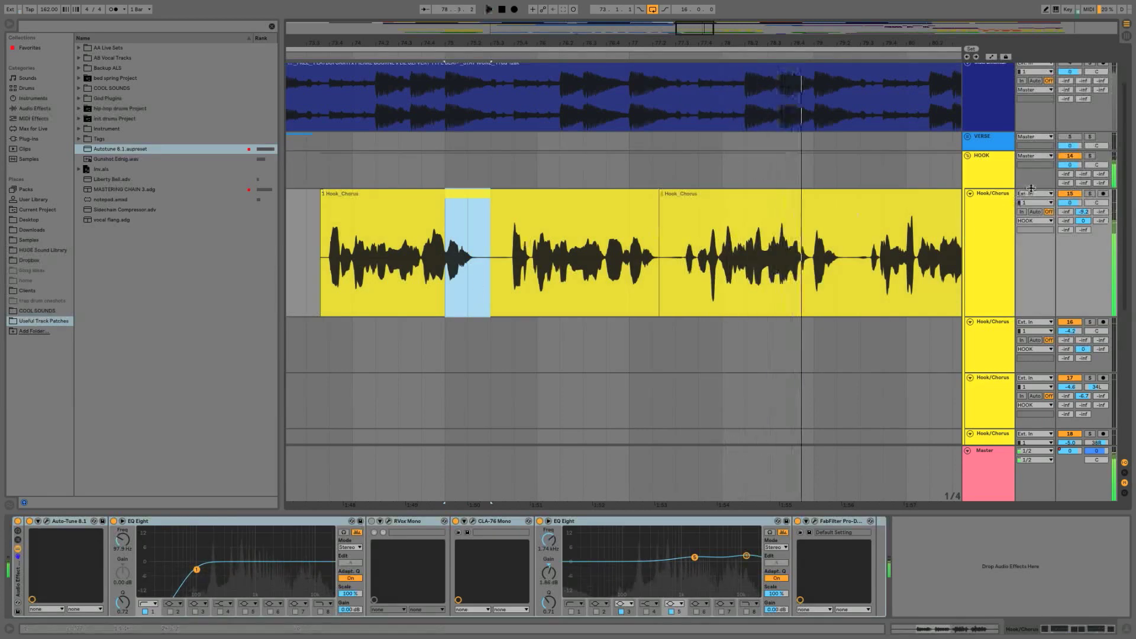
{"action": "left_click", "coordinate": [1085, 174]}
{"action": "key", "text": "a"}
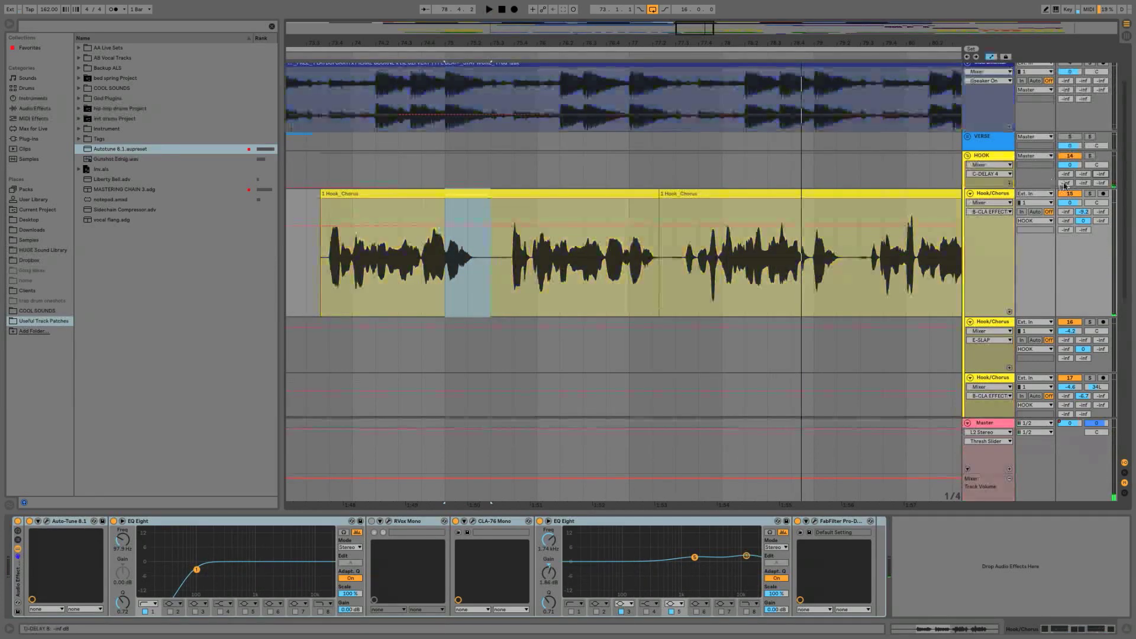
{"action": "left_click", "coordinate": [1010, 184]}
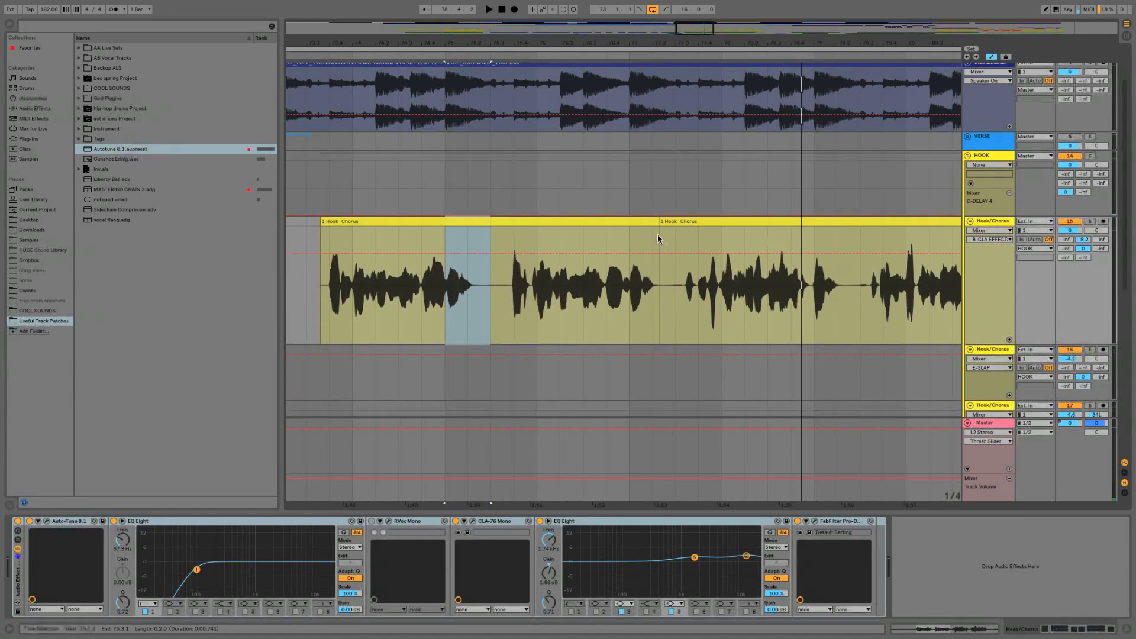
- Draw half-bar C-DELAY 4 send boosts to 0 dB on the HOOK group at bars 75 and 77, and play them back
{"action": "key", "text": "b"}
{"action": "left_click_drag", "start_coordinate": [462, 209], "coordinate": [456, 194]}
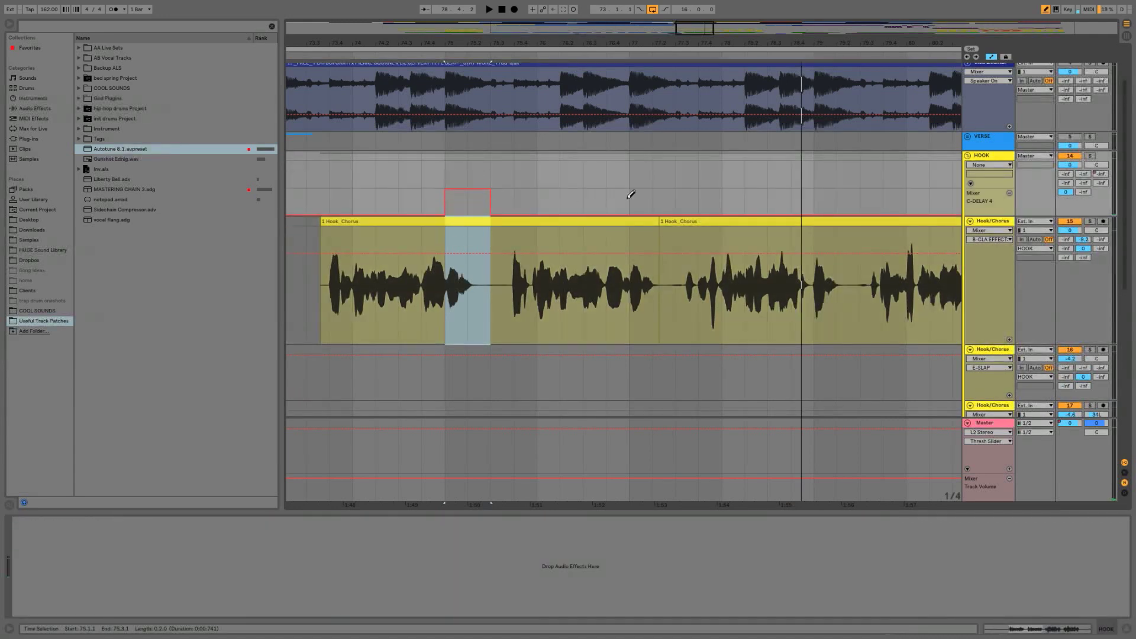
{"action": "left_click", "coordinate": [382, 200]}
{"action": "key", "text": "space"}
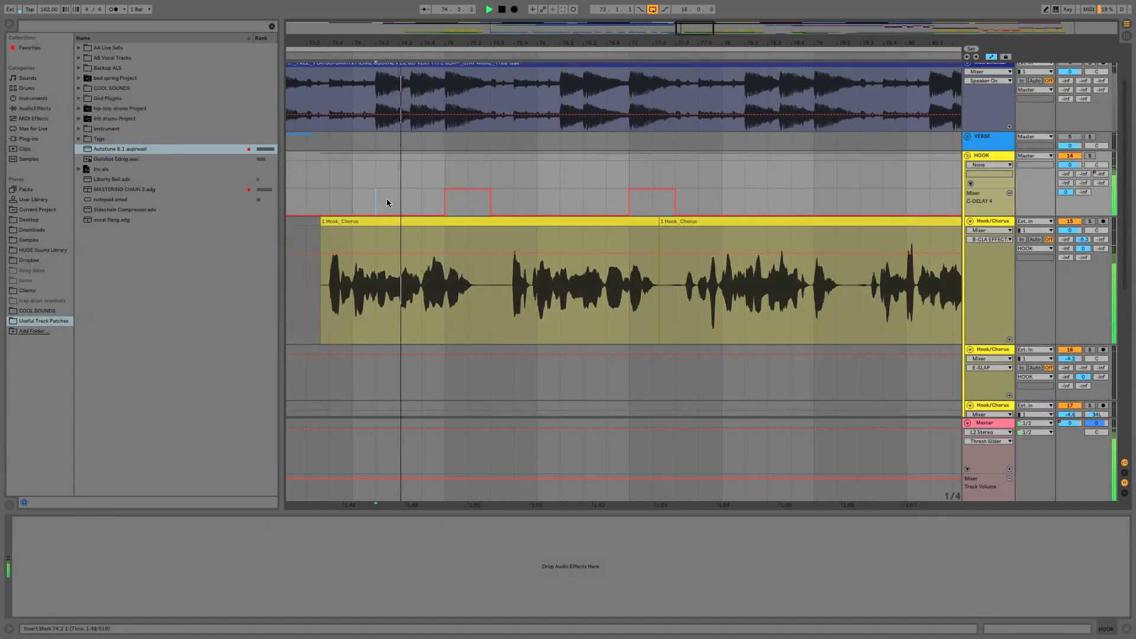
{"action": "left_click", "coordinate": [398, 203]}
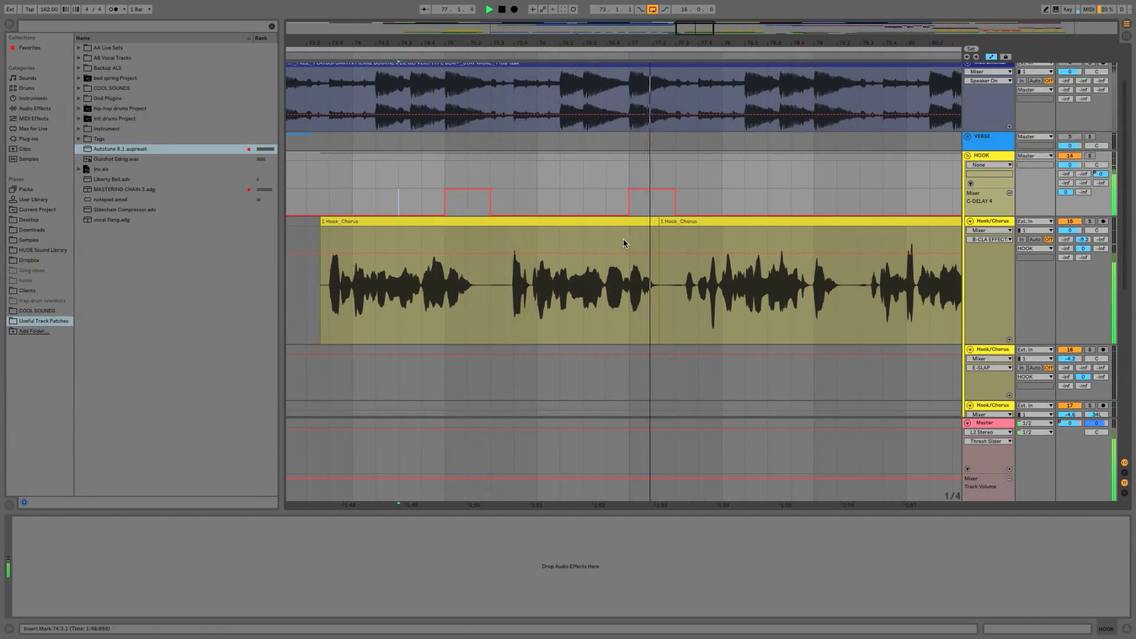
- Open the H-Delay Stereo device on the C-DELAY 4 return for checking, and lower the return's volume during playback
{"action": "key", "text": "Tab"}
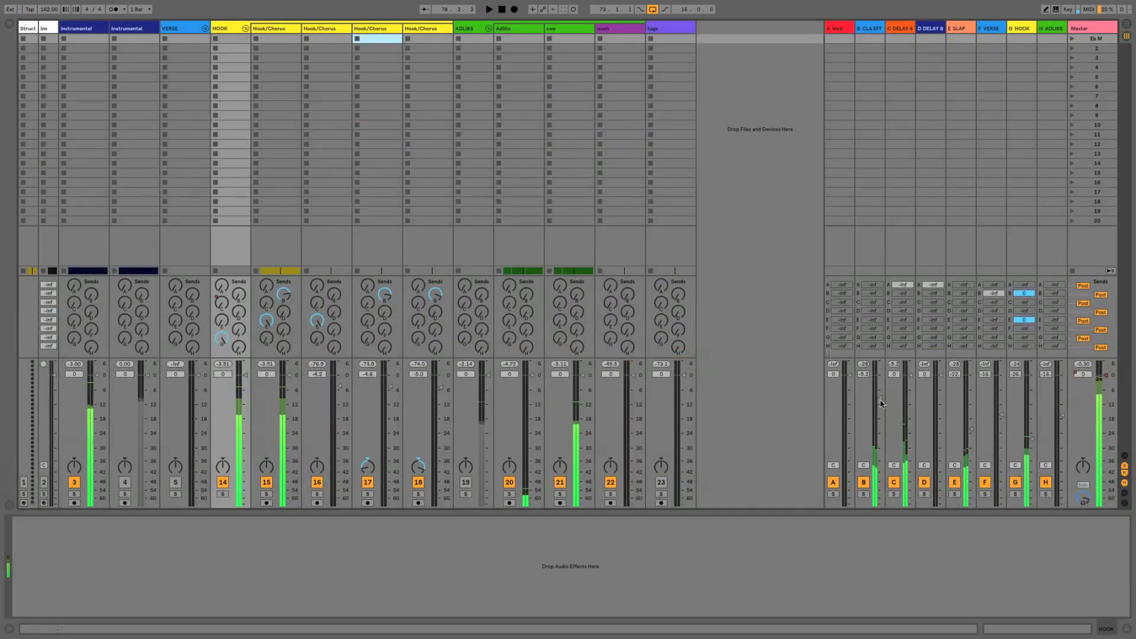
{"action": "left_click", "coordinate": [901, 29]}
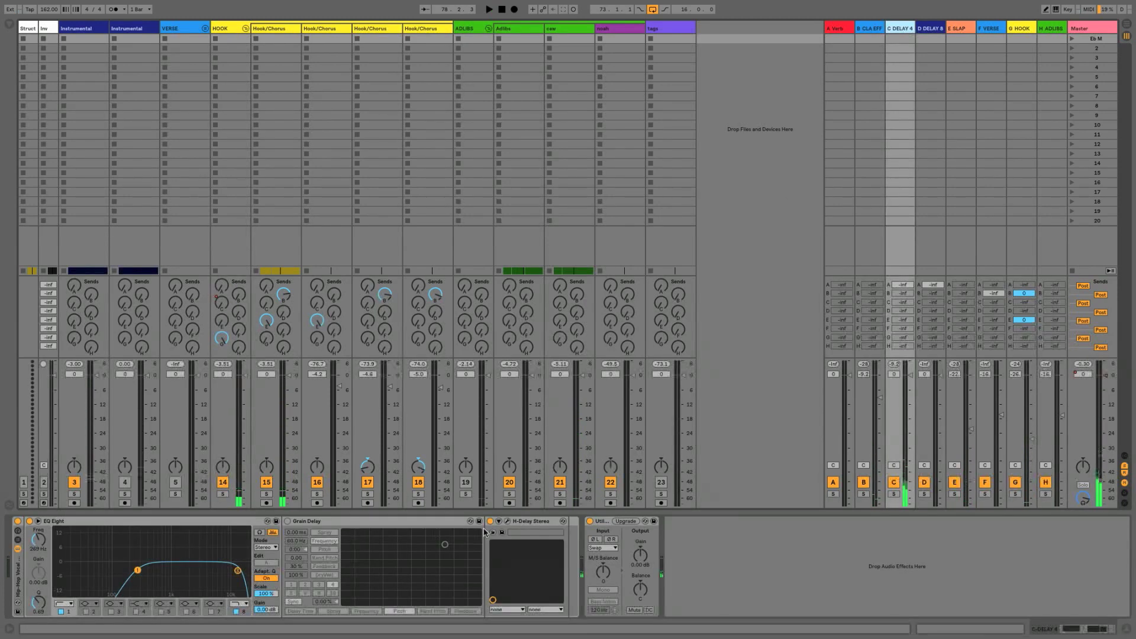
{"action": "left_click", "coordinate": [530, 522]}
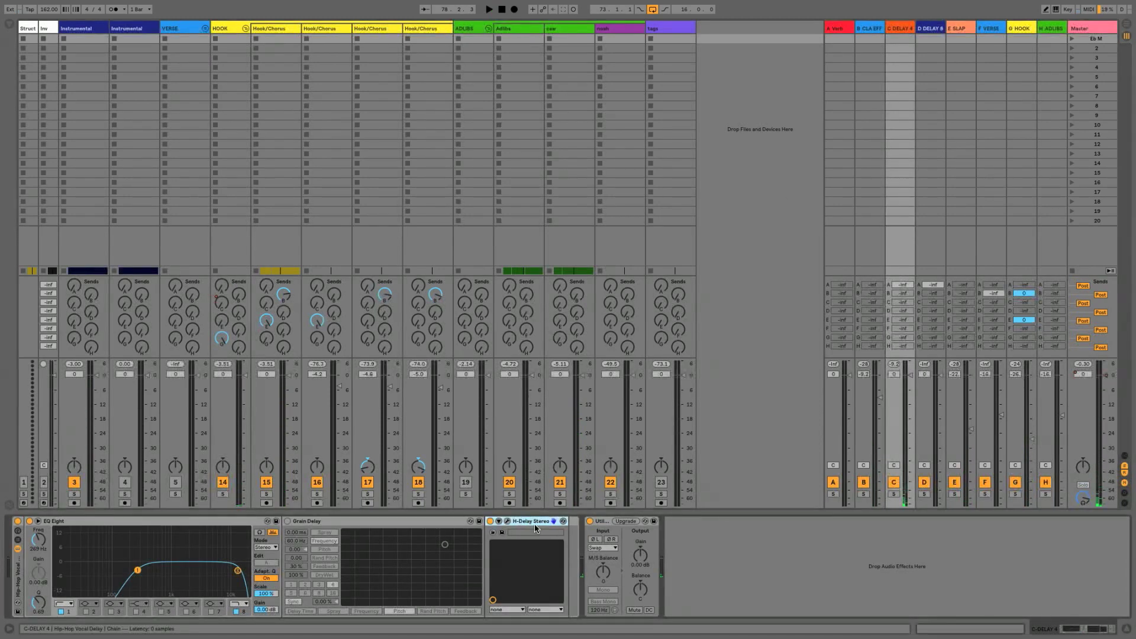
{"action": "key", "text": "space"}
{"action": "left_click_drag", "start_coordinate": [909, 375], "coordinate": [910, 390]}
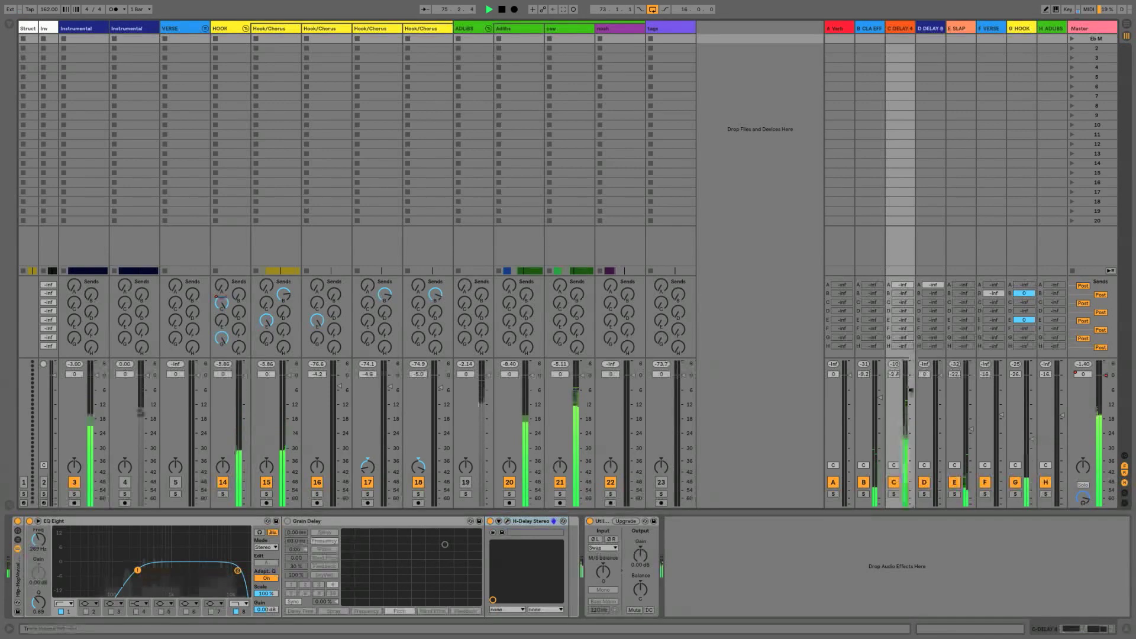
- Enable the C-DELAY 4 return's send to B-CLA EFFECTS and set it to about -6.7 dB
{"action": "right_click", "coordinate": [904, 293]}
{"action": "left_click", "coordinate": [910, 300]}
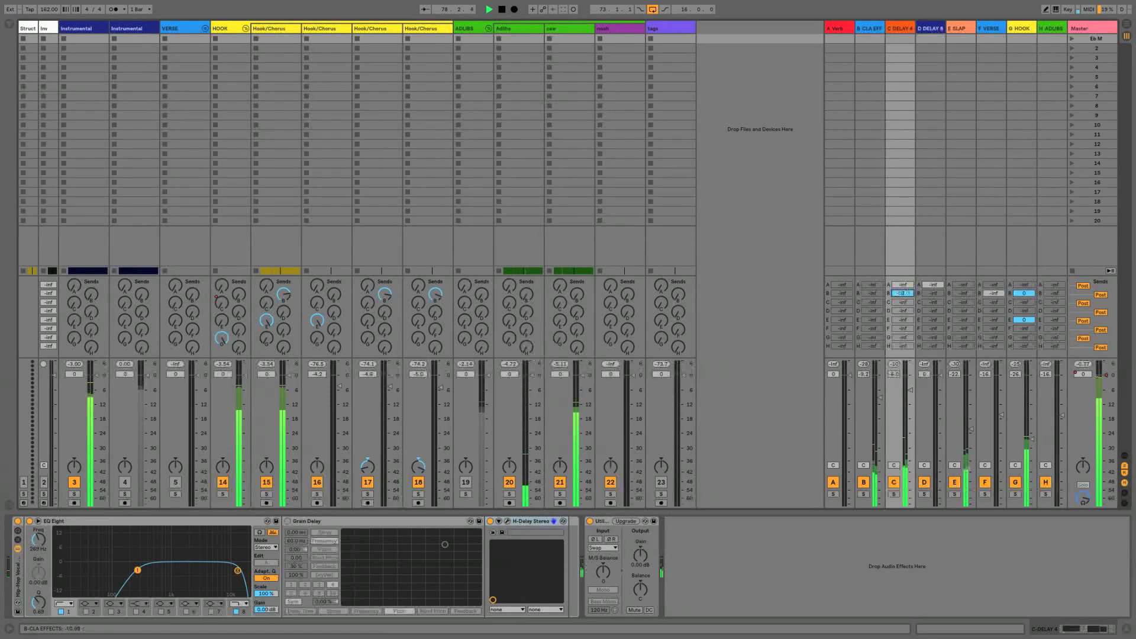
{"action": "left_click_drag", "start_coordinate": [903, 294], "coordinate": [902, 289]}
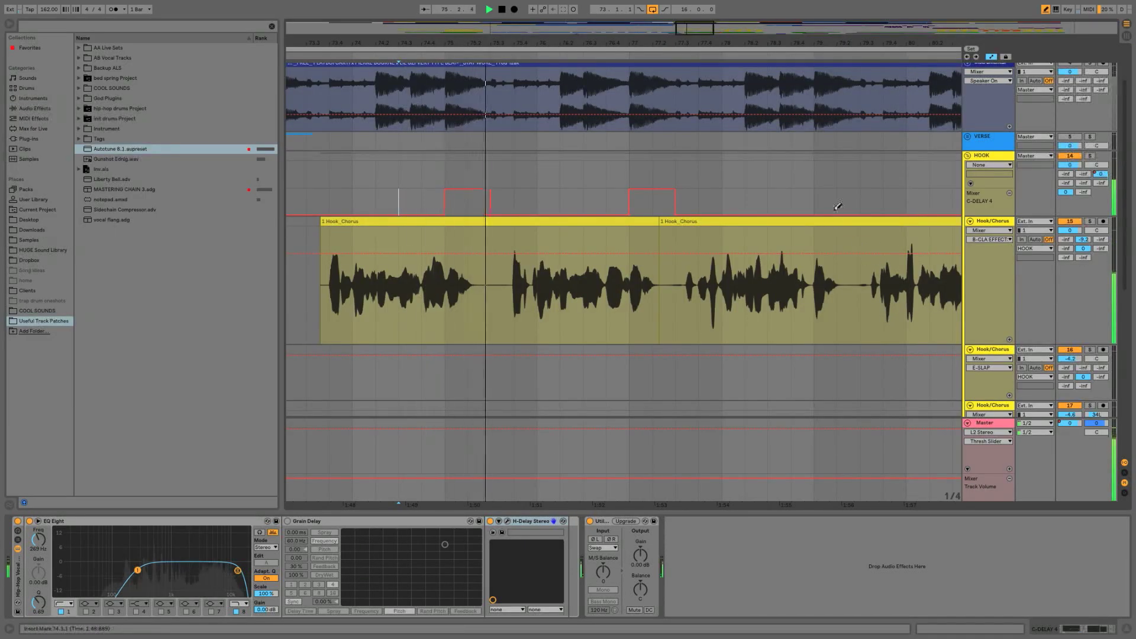
- Add a third half-bar C-DELAY 4 send boost on the HOOK group at bar 79 and play back the hook
{"action": "key", "text": "Tab"}
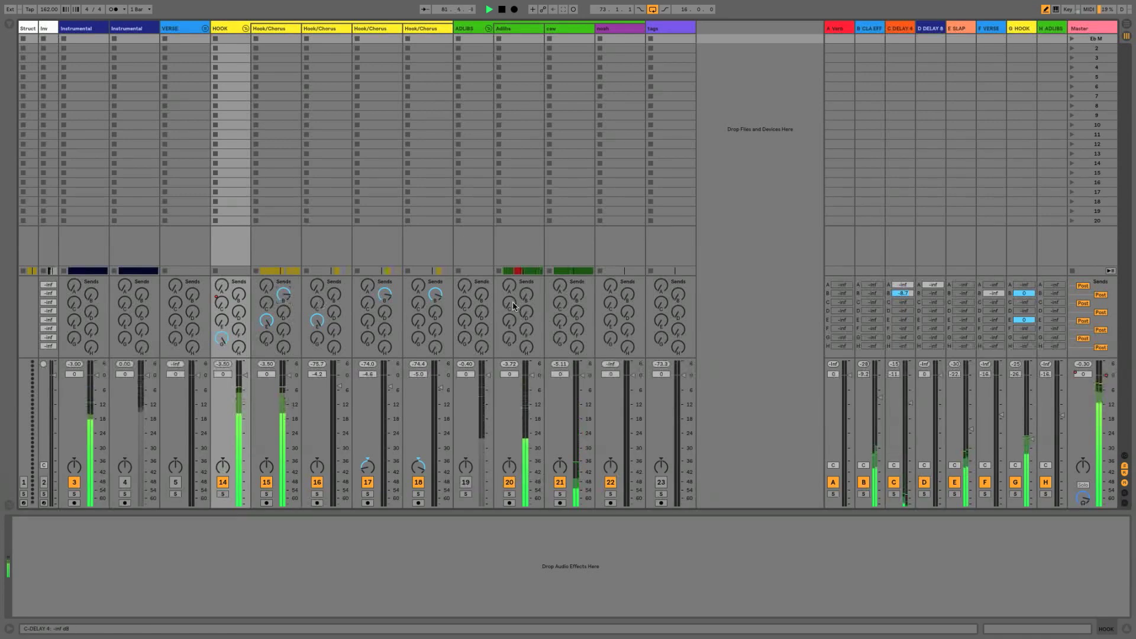
{"action": "key", "text": "Tab"}
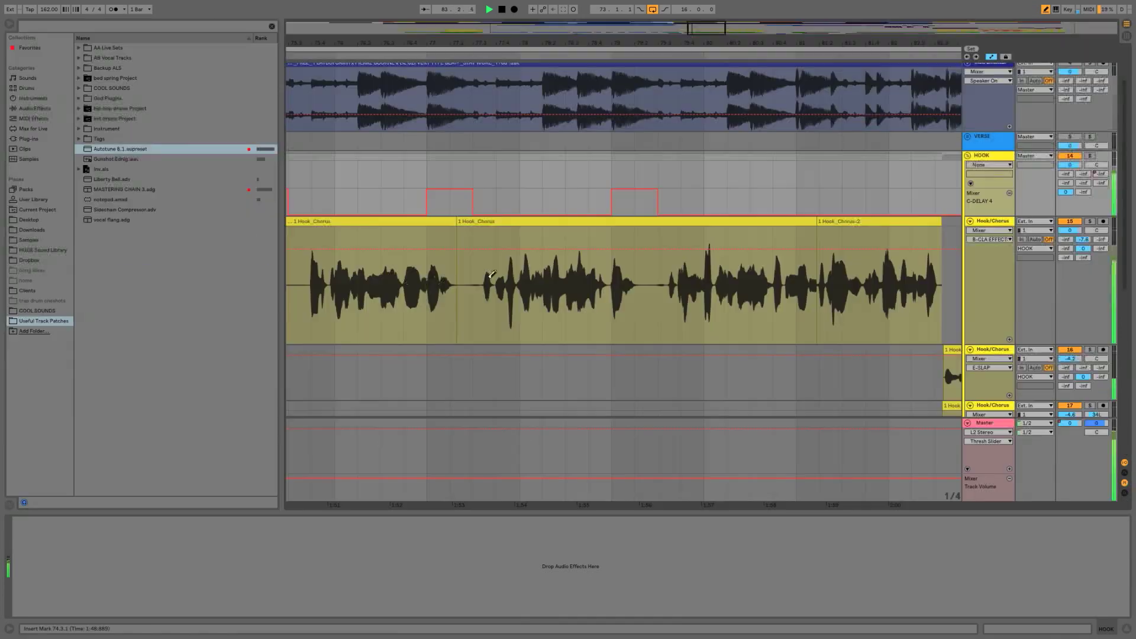
{"action": "key", "text": "space"}
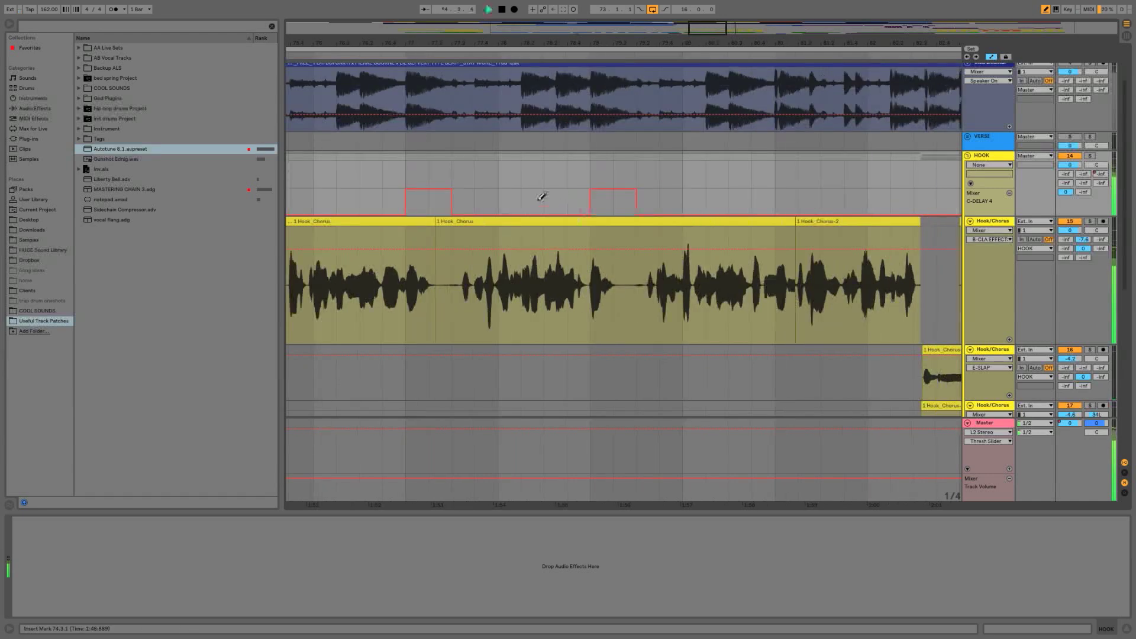
{"action": "scroll", "coordinate": [542, 198], "scroll_direction": "down", "scroll_amount": 5}
{"action": "scroll", "coordinate": [521, 205], "scroll_direction": "left", "scroll_amount": 2}
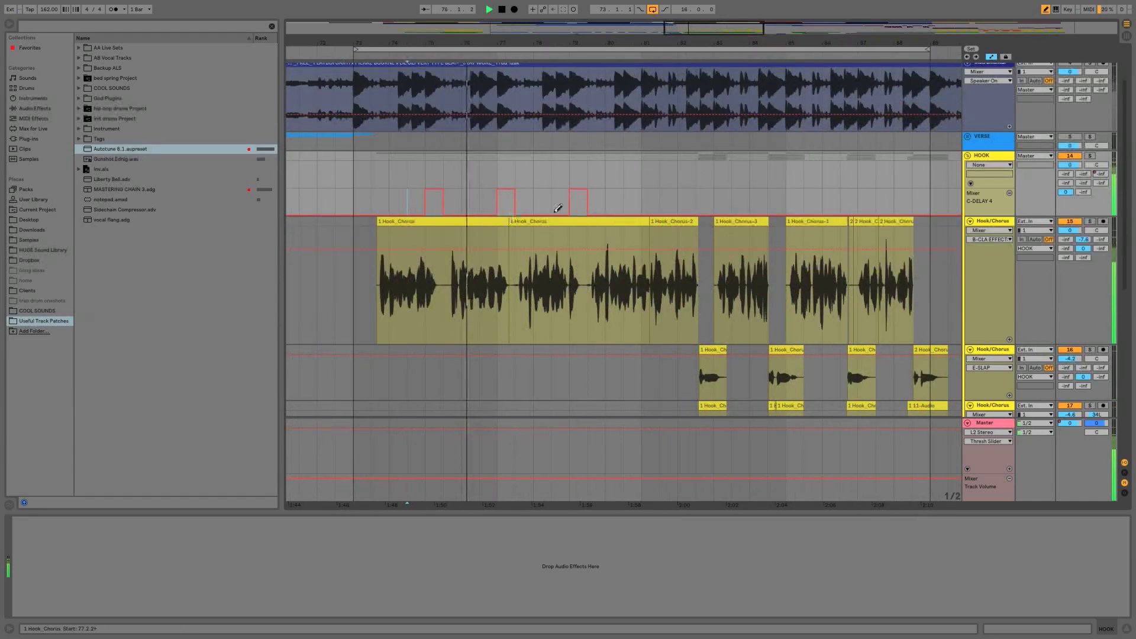
{"action": "scroll", "coordinate": [394, 189], "scroll_direction": "left", "scroll_amount": 1}
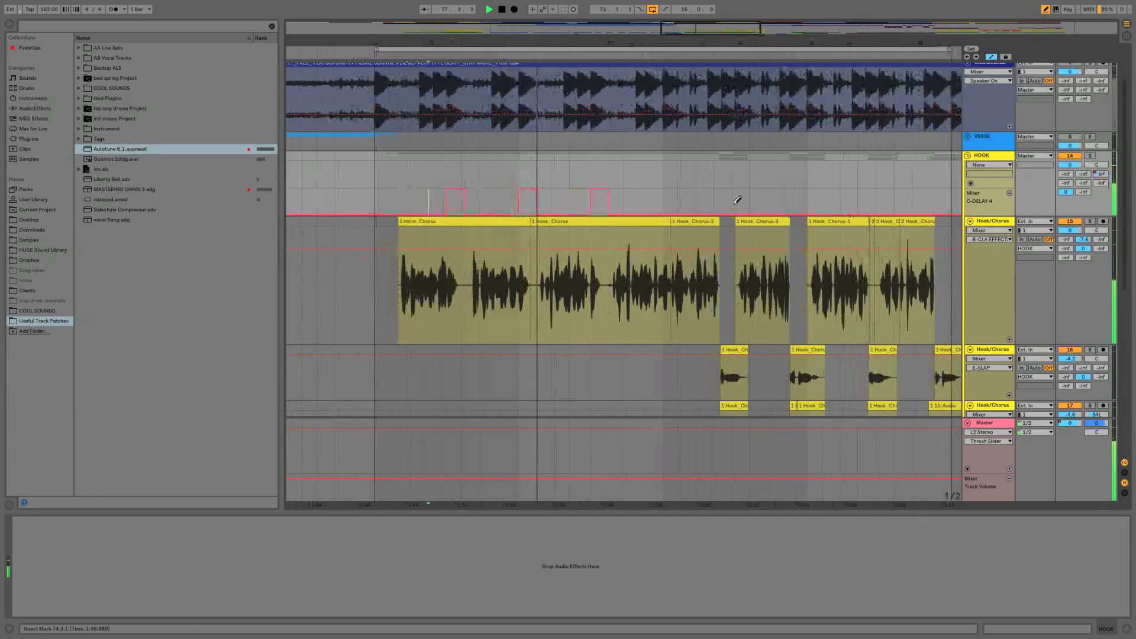
- Show the HOOK group's D-DELAY 8 send automation in its own lane and leave draw mode
{"action": "left_click", "coordinate": [1065, 183]}
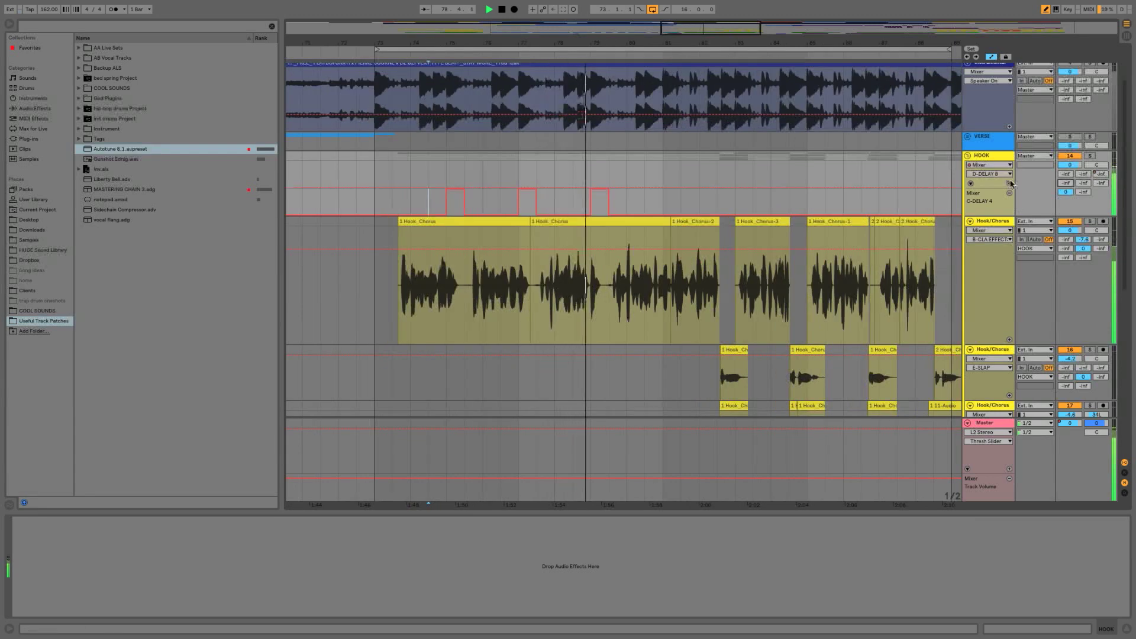
{"action": "left_click", "coordinate": [1009, 183]}
{"action": "key", "text": "b"}
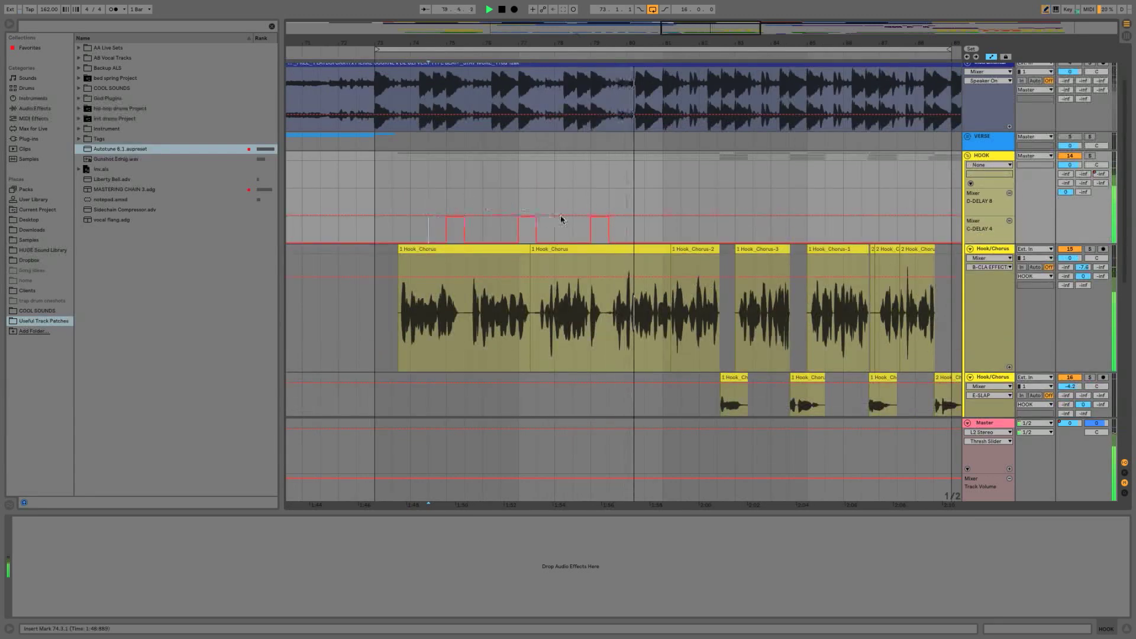
- Delete the HOOK group's C-DELAY 4 send boosts between bars 74.4 and 80.1
{"action": "left_click", "coordinate": [448, 199]}
{"action": "key", "text": "plus"}
{"action": "key", "text": "plus"}
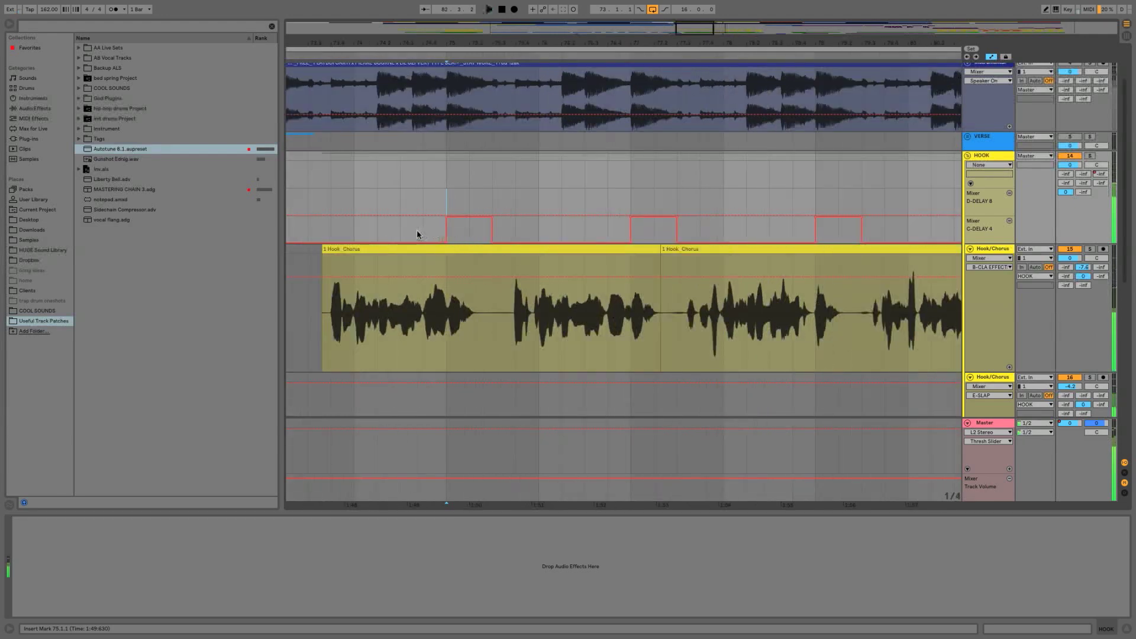
{"action": "left_click_drag", "start_coordinate": [421, 230], "coordinate": [907, 234]}
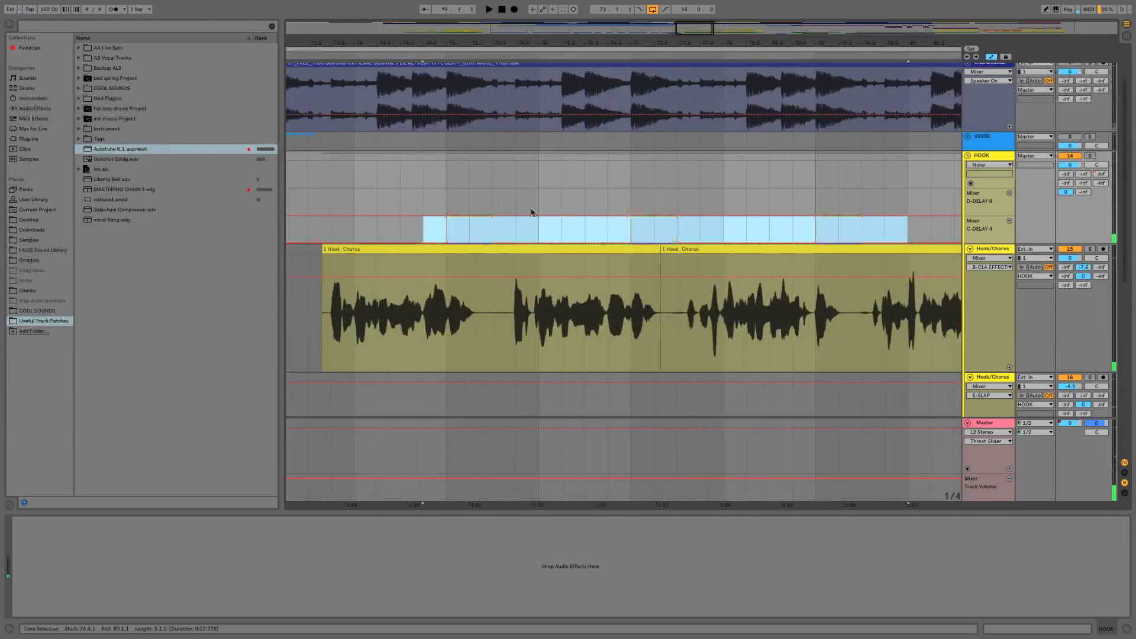
- Play the first hook phrase and draw half-bar D-DELAY 8 send boosts on the HOOK group starting at 74.4 and 76.4
{"action": "left_click", "coordinate": [381, 202]}
{"action": "key", "text": "space"}
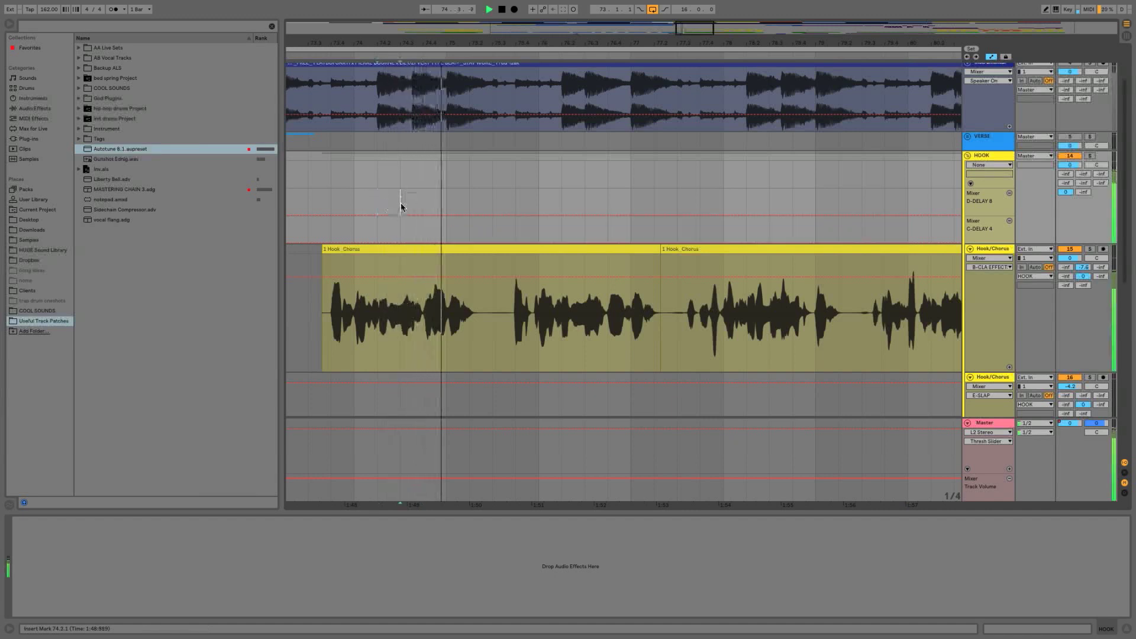
{"action": "left_click", "coordinate": [419, 204]}
{"action": "key", "text": "space"}
{"action": "key", "text": "space"}
{"action": "key", "text": "b"}
{"action": "left_click_drag", "start_coordinate": [436, 202], "coordinate": [462, 179]}
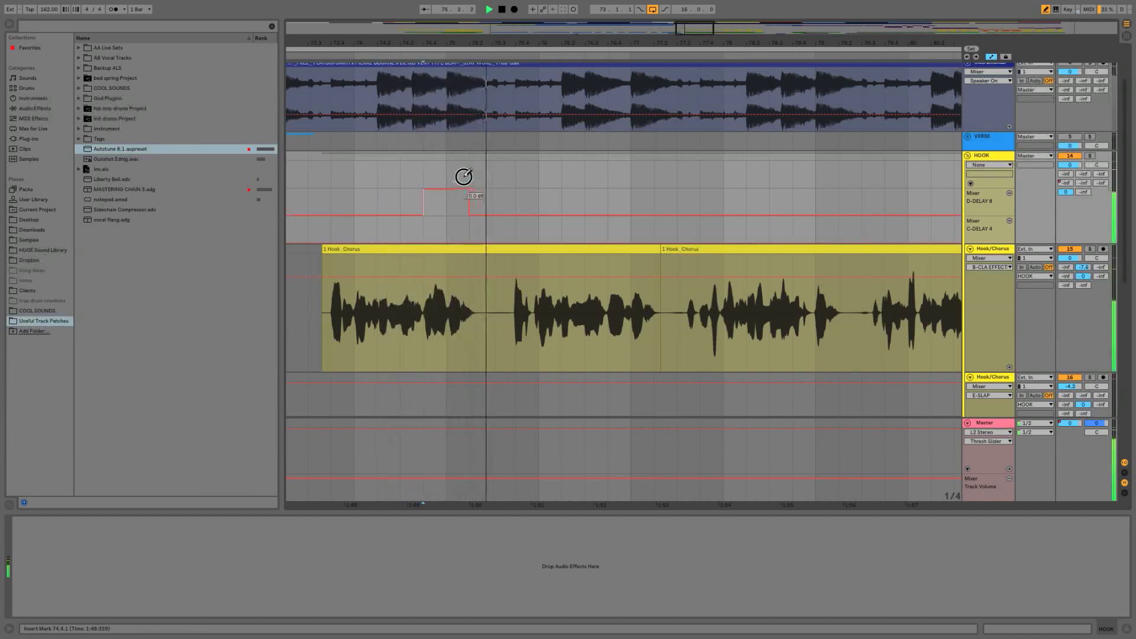
{"action": "left_click_drag", "start_coordinate": [615, 201], "coordinate": [641, 185]}
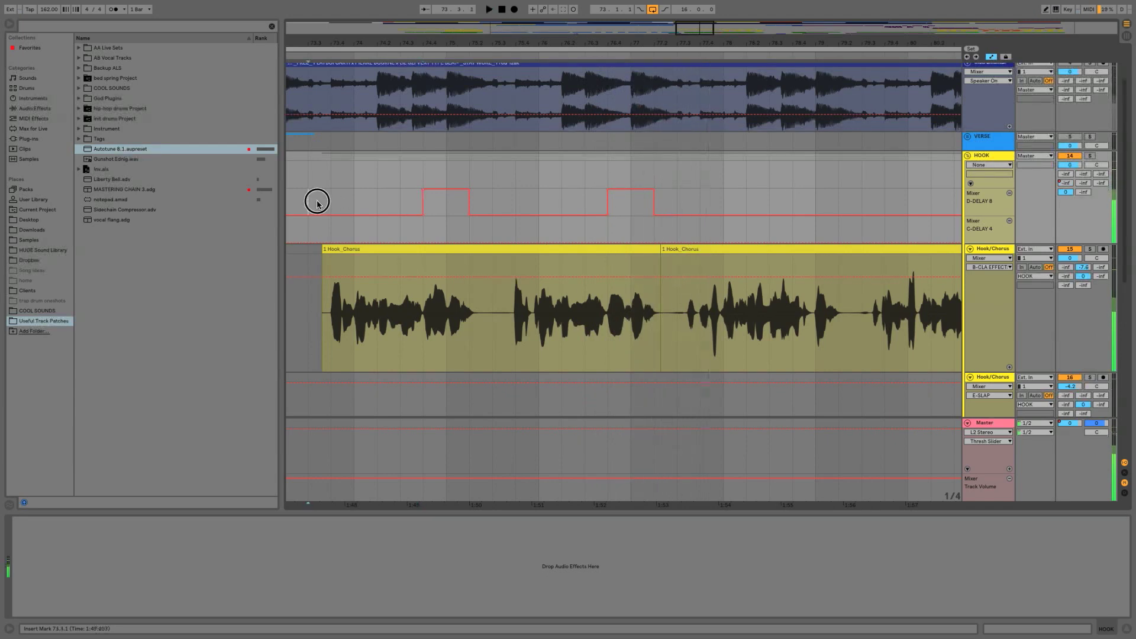
- Enable the D-DELAY 8 return's send to B-CLA EFFECTS, turn that send up and raise the return's volume slightly
{"action": "key", "text": "Tab"}
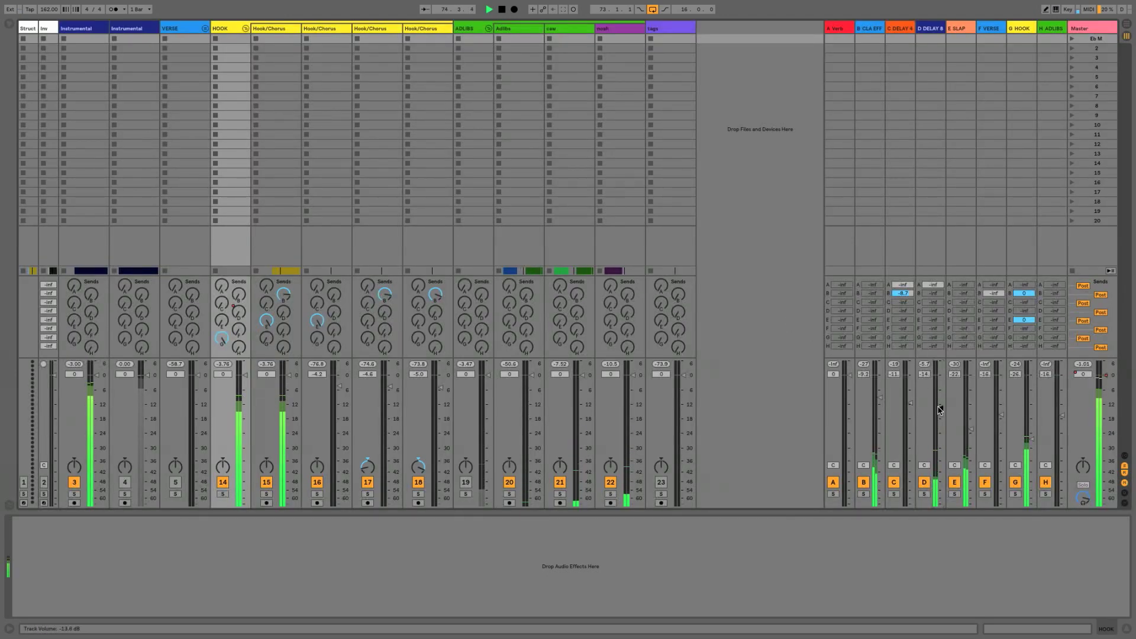
{"action": "right_click", "coordinate": [934, 293]}
{"action": "left_click", "coordinate": [941, 299]}
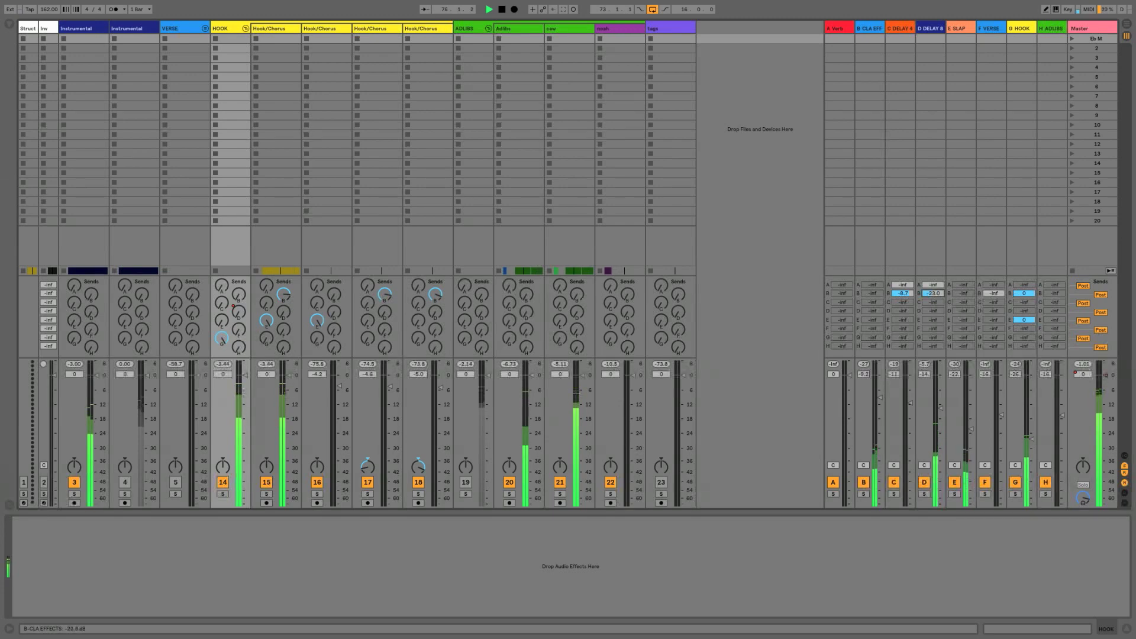
{"action": "left_click_drag", "start_coordinate": [934, 293], "coordinate": [934, 255]}
{"action": "left_click_drag", "start_coordinate": [941, 408], "coordinate": [941, 400]}
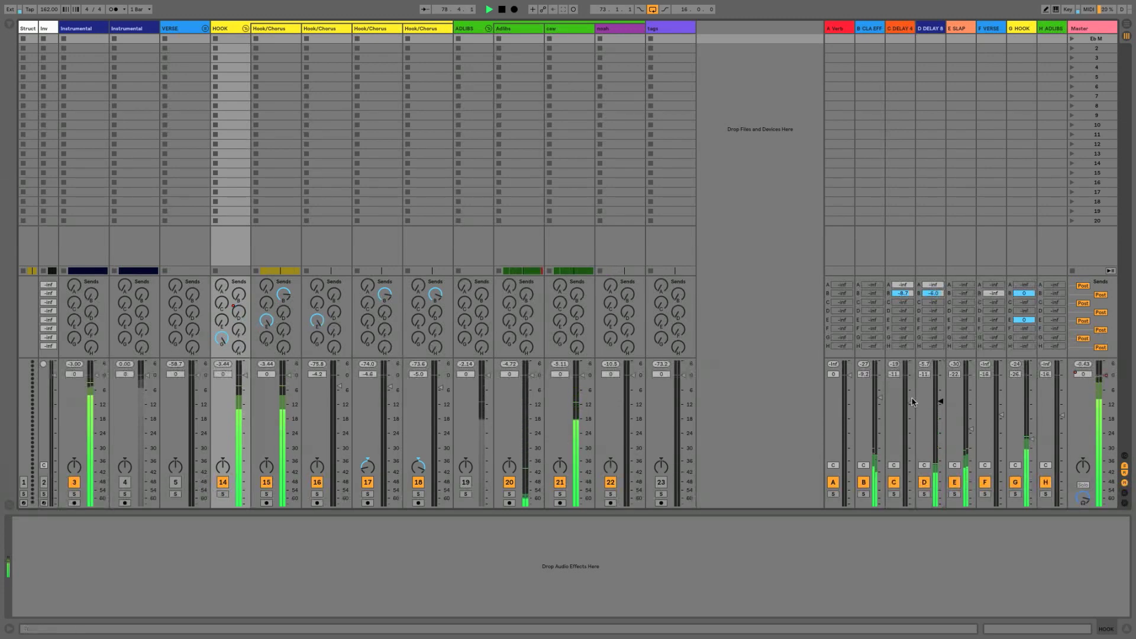
{"action": "key", "text": "Tab"}
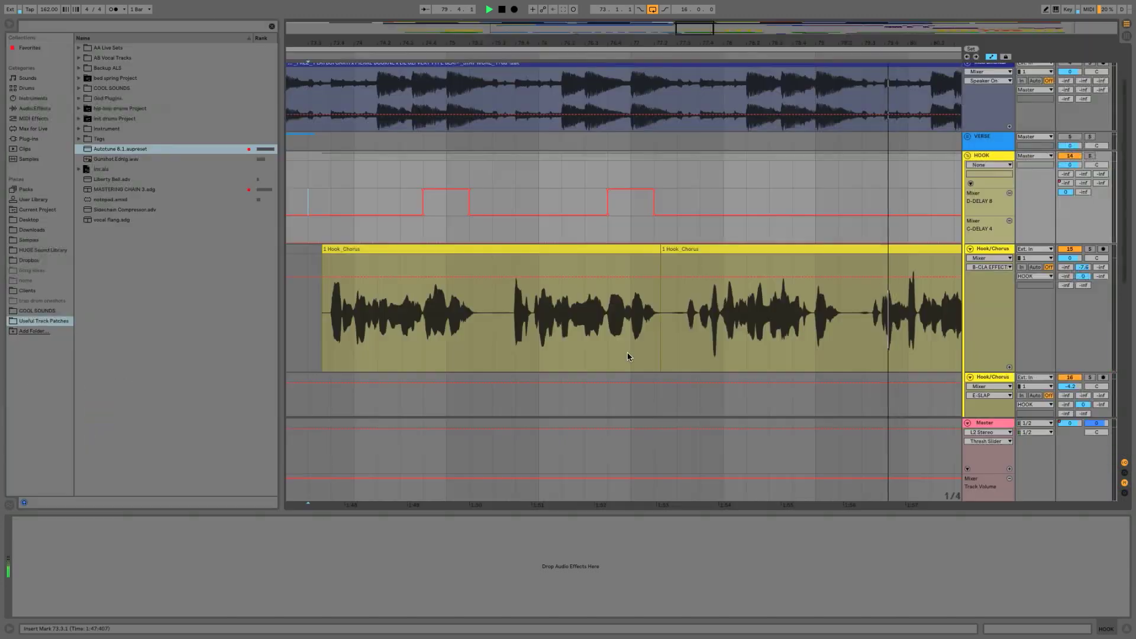
- Draw a third D-DELAY 8 send boost on the HOOK group from about 78.4 to 79.1 and play it back
{"action": "key", "text": "b"}
{"action": "left_click", "coordinate": [793, 205]}
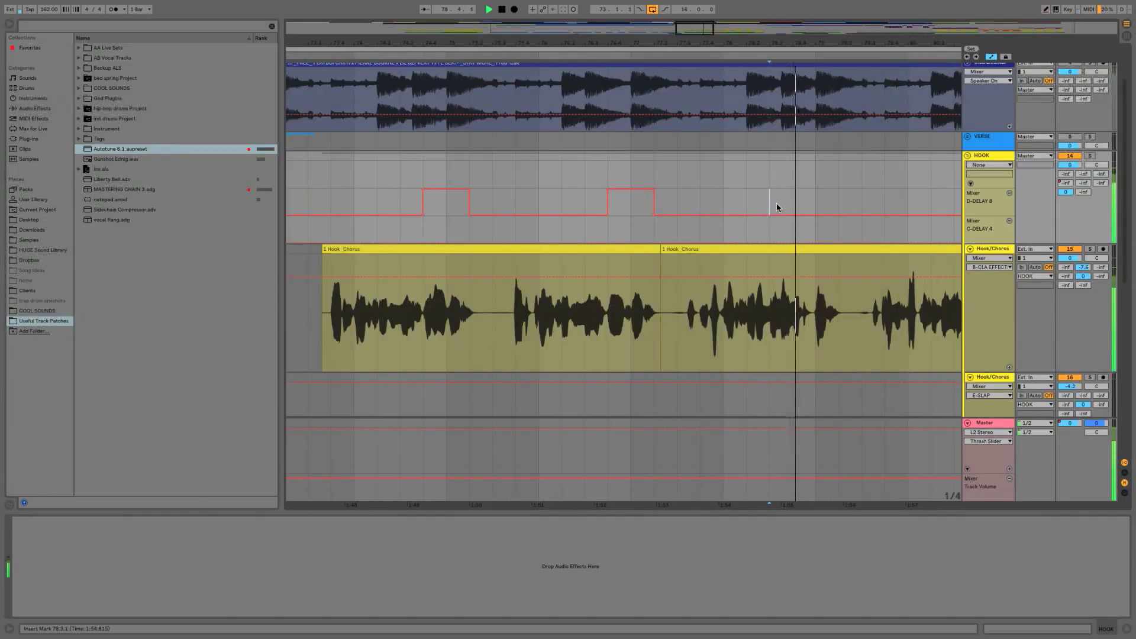
{"action": "key", "text": "b"}
{"action": "mouse_move", "coordinate": [798, 189]}
{"action": "left_mouse_down"}
{"action": "mouse_move", "coordinate": [824, 189]}
{"action": "mouse_move", "coordinate": [788, 216]}
{"action": "left_mouse_up"}
{"action": "key", "text": "b"}
{"action": "left_click", "coordinate": [752, 204]}
{"action": "key", "text": "space"}
{"action": "key", "text": "space"}
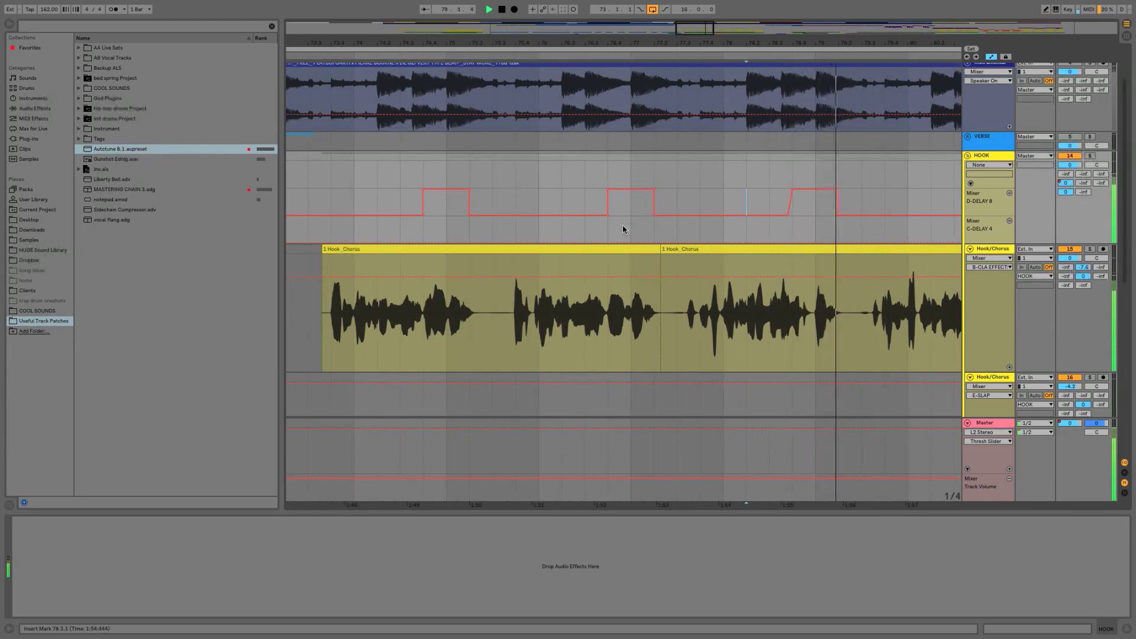
- Narrow the grid to 1/8, square off the sloped start of the third D-DELAY 8 boost and play it back
{"action": "key", "text": "super+1"}
{"action": "key", "text": "b"}
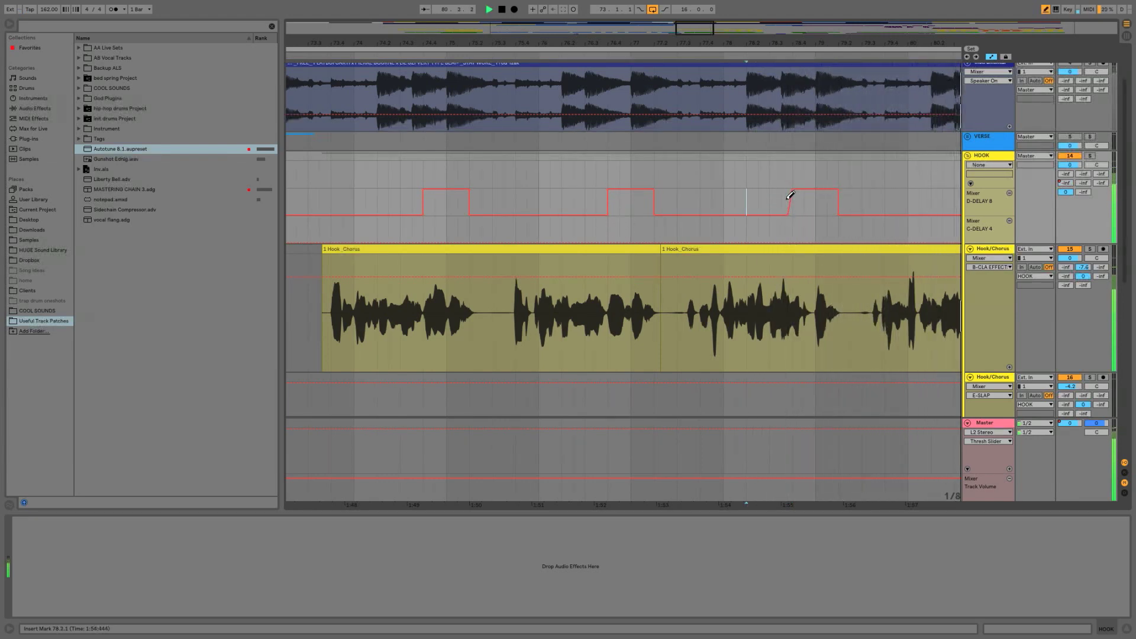
{"action": "left_click_drag", "start_coordinate": [786, 196], "coordinate": [786, 178]}
{"action": "key", "text": "space"}
{"action": "key", "text": "space"}
{"action": "key", "text": "b"}
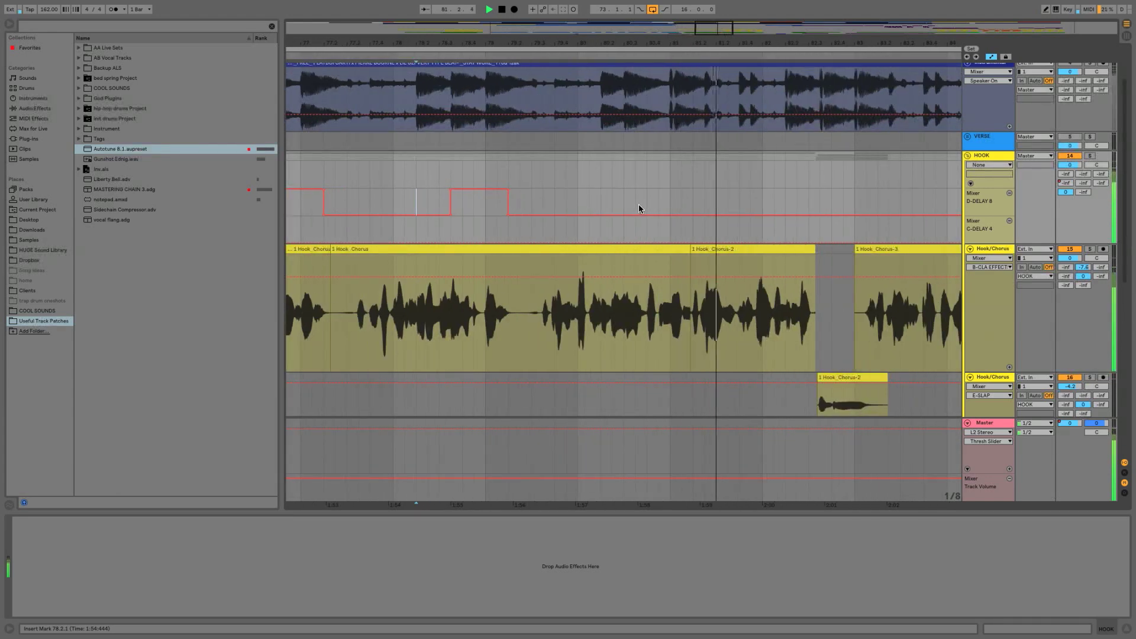
- Reduce the height of the first Hook/Chorus track and extend the arrangement loop to 30 bars
{"action": "key", "text": "minus"}
{"action": "key", "text": "minus"}
{"action": "key", "text": "minus"}
{"action": "key", "text": "minus"}
{"action": "scroll", "coordinate": [799, 304], "scroll_direction": "right", "scroll_amount": 1}
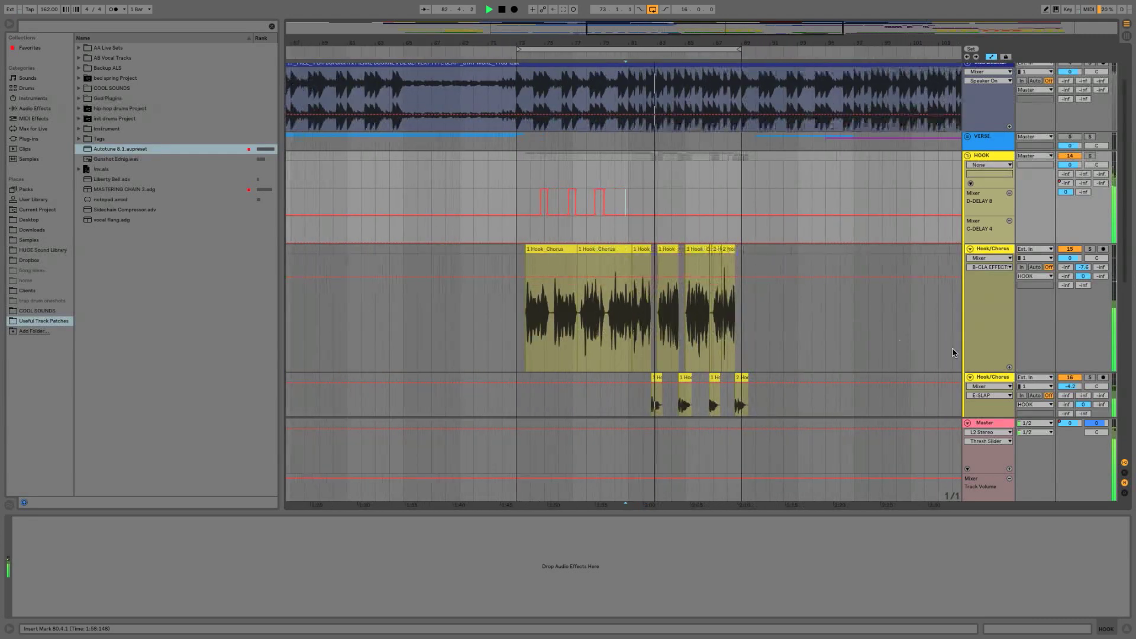
{"action": "left_click_drag", "start_coordinate": [996, 370], "coordinate": [996, 291]}
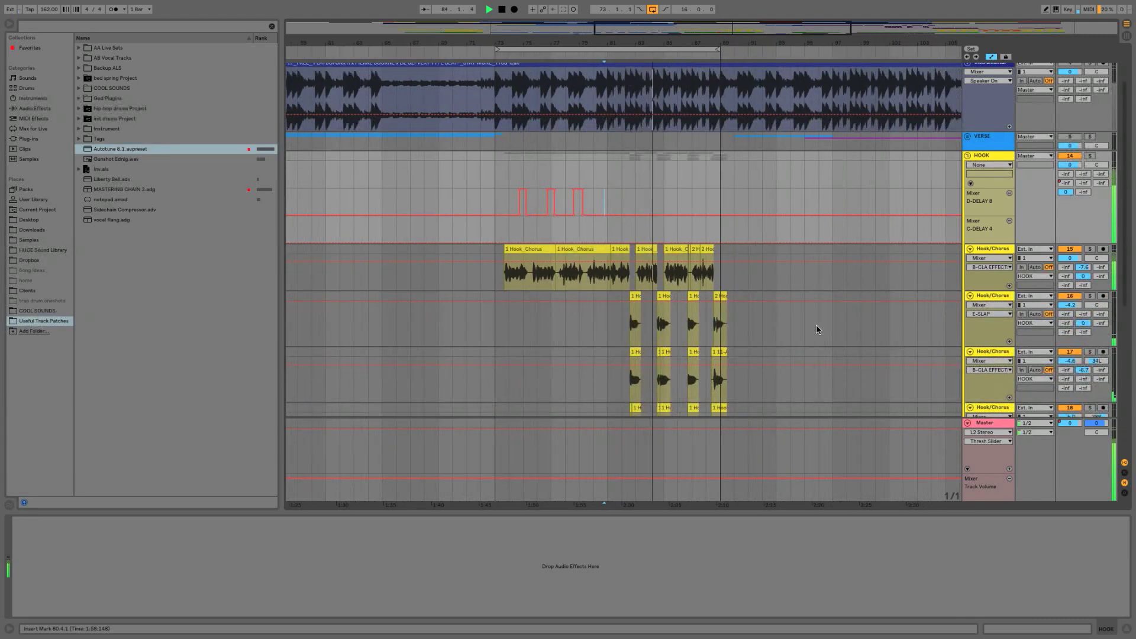
{"action": "scroll", "coordinate": [811, 321], "scroll_direction": "down", "scroll_amount": 1}
{"action": "scroll", "coordinate": [810, 323], "scroll_direction": "down", "scroll_amount": 1}
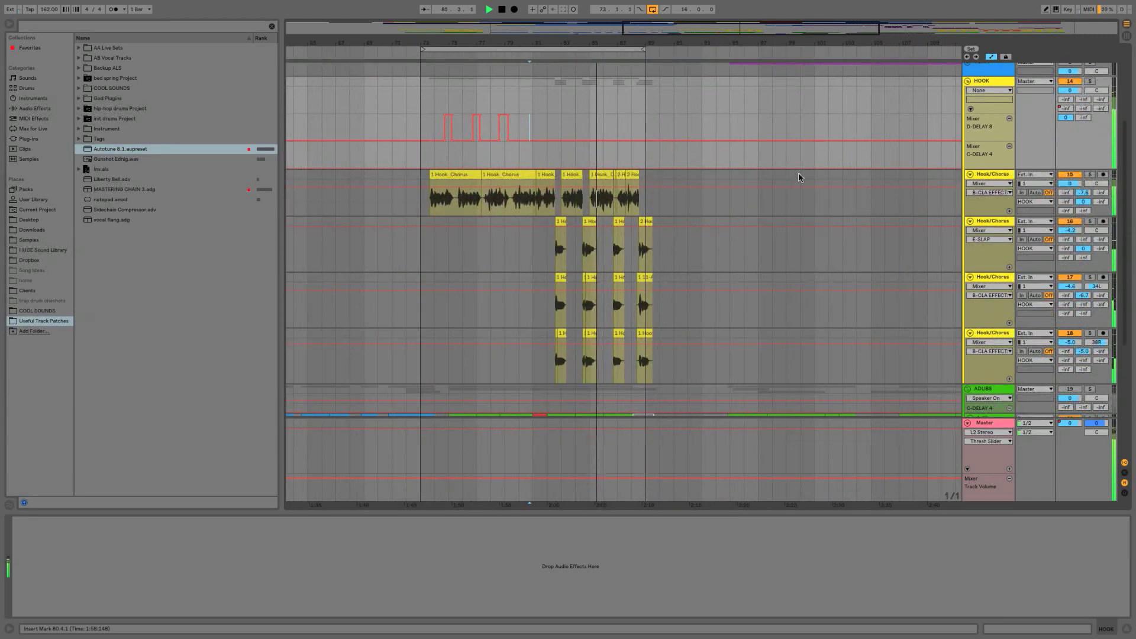
{"action": "left_click_drag", "start_coordinate": [646, 52], "coordinate": [840, 52]}
{"action": "scroll", "coordinate": [734, 113], "scroll_direction": "down", "scroll_amount": 6}
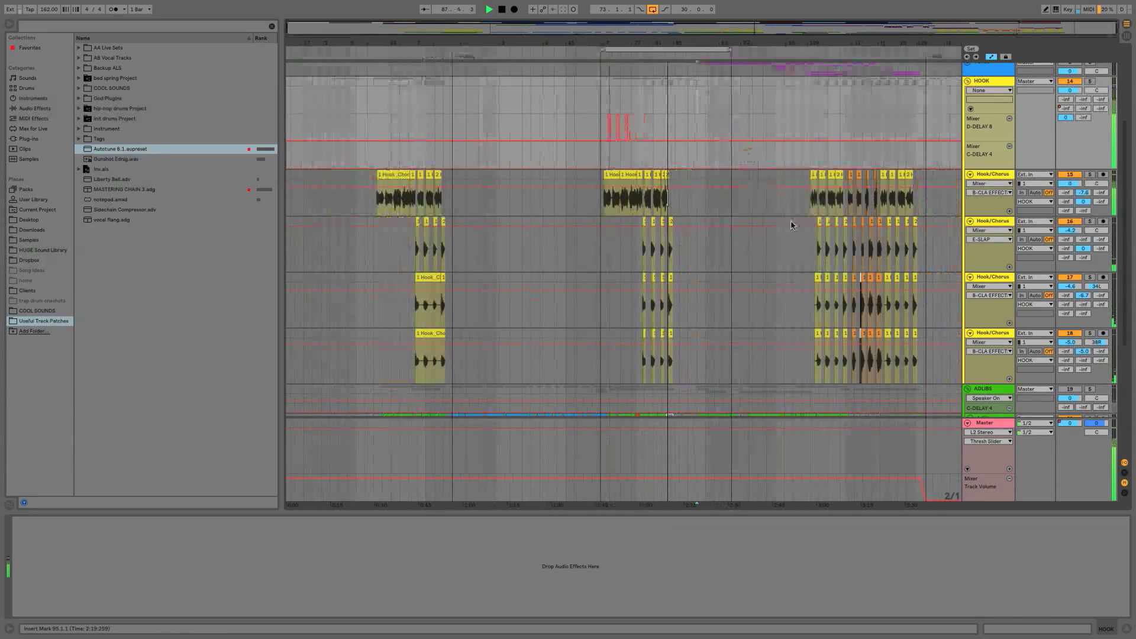
- Collapse the HOOK group and reactivate the VERSE and ADLIBS groups for playback of the full vocal mix
{"action": "scroll", "coordinate": [971, 195], "scroll_direction": "up", "scroll_amount": 1}
{"action": "left_click", "coordinate": [967, 103]}
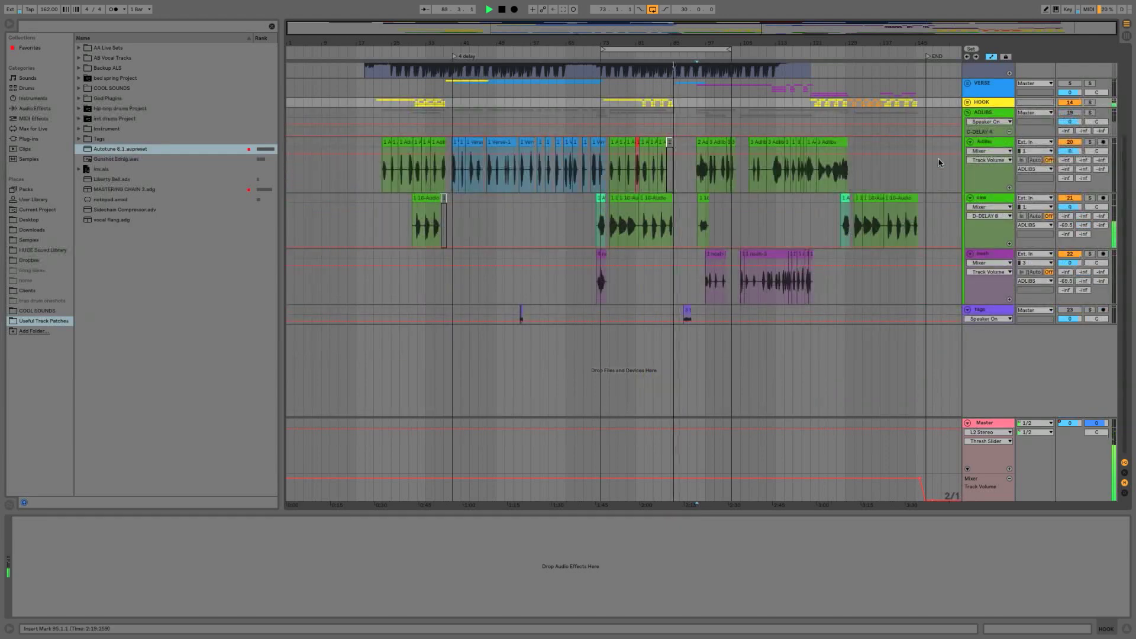
{"action": "scroll", "coordinate": [727, 210], "scroll_direction": "up", "scroll_amount": 2}
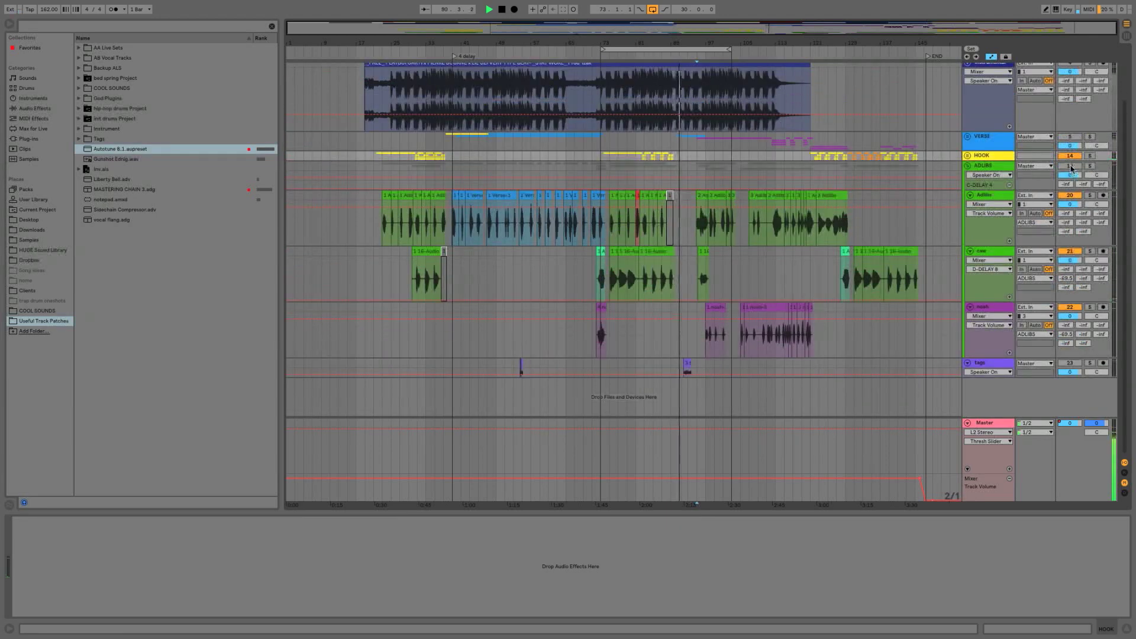
{"action": "left_click", "coordinate": [1069, 138]}
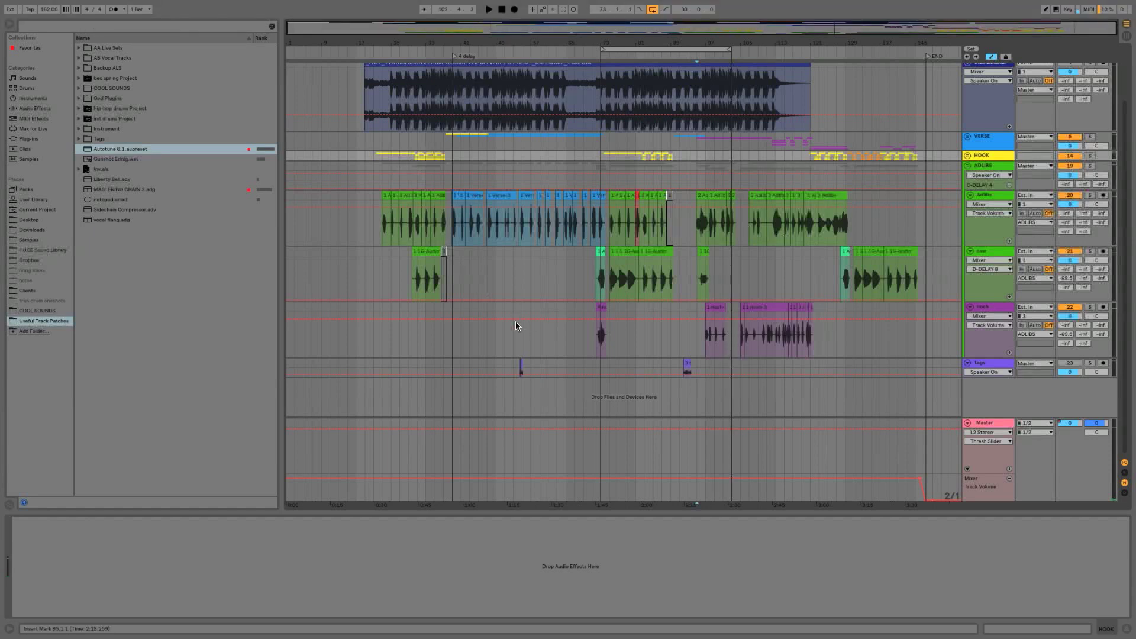
- Quit the program
{"action": "key", "text": "super+q"}
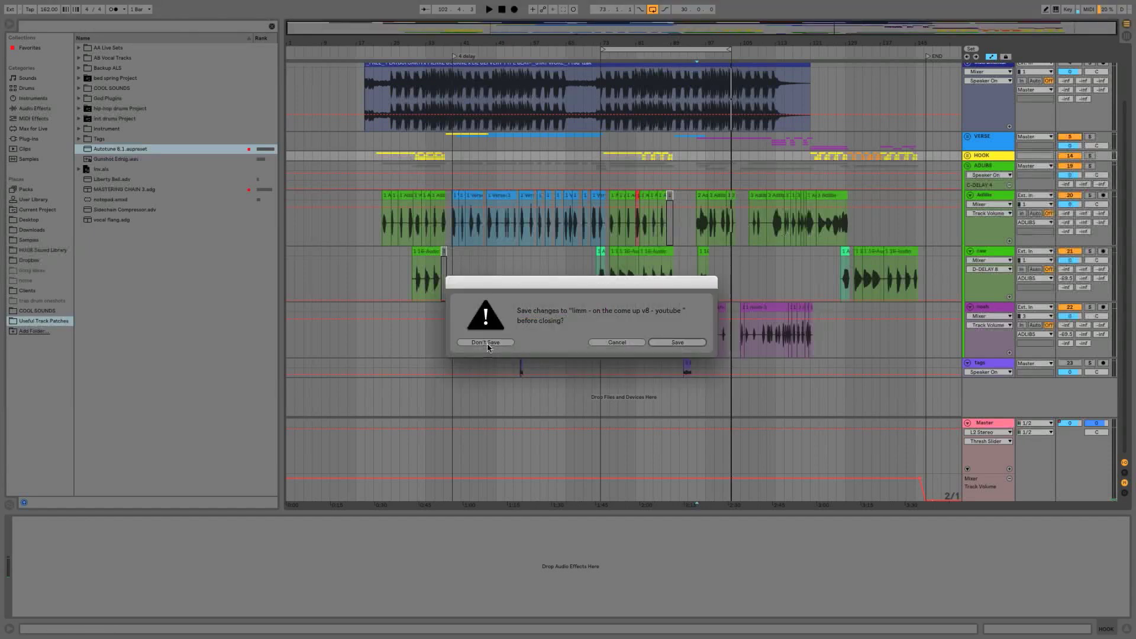